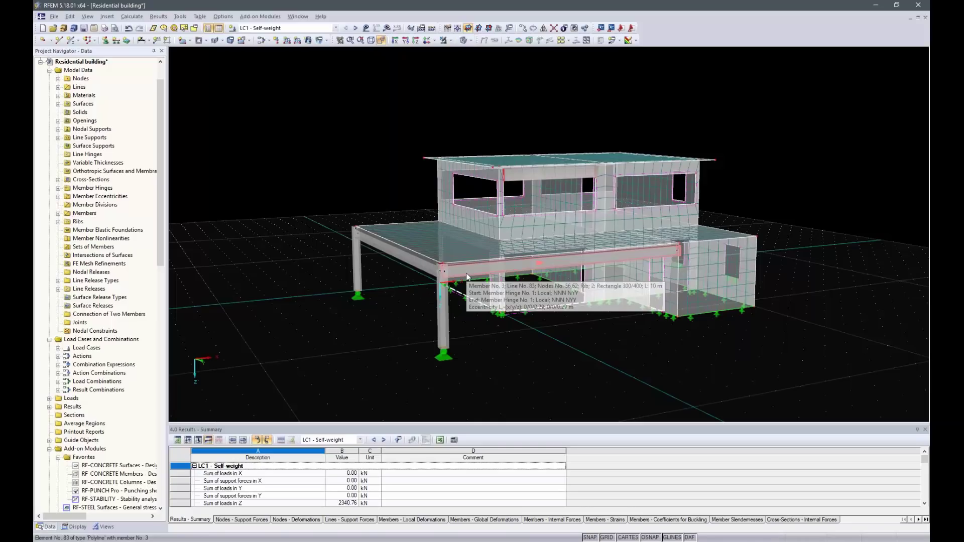
- Display the loads on the building model and review load cases LC1 Self-weight through LC5 Wind +y in turn
mouse_move(523, 177)
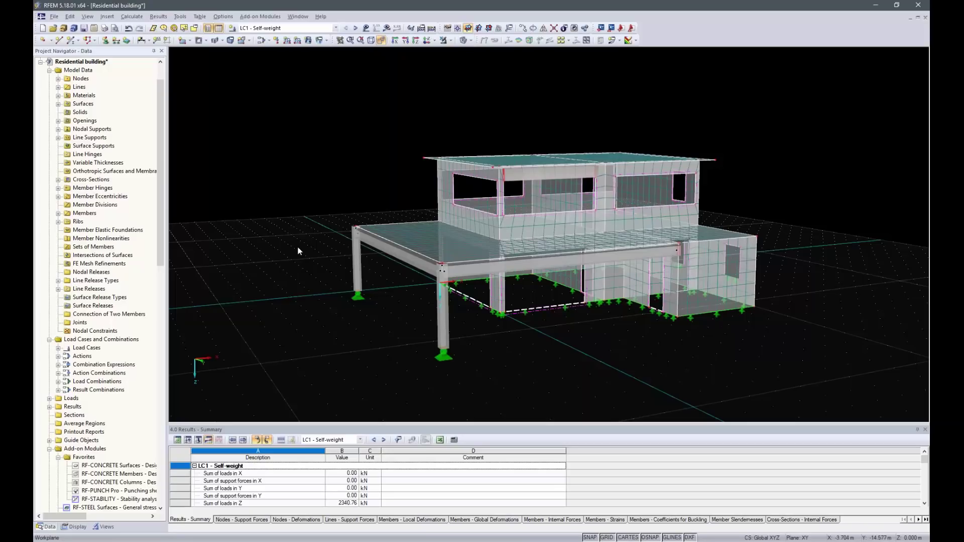
left_click(367, 28)
middle_click_drag(365, 109, 390, 159, "ctrl")
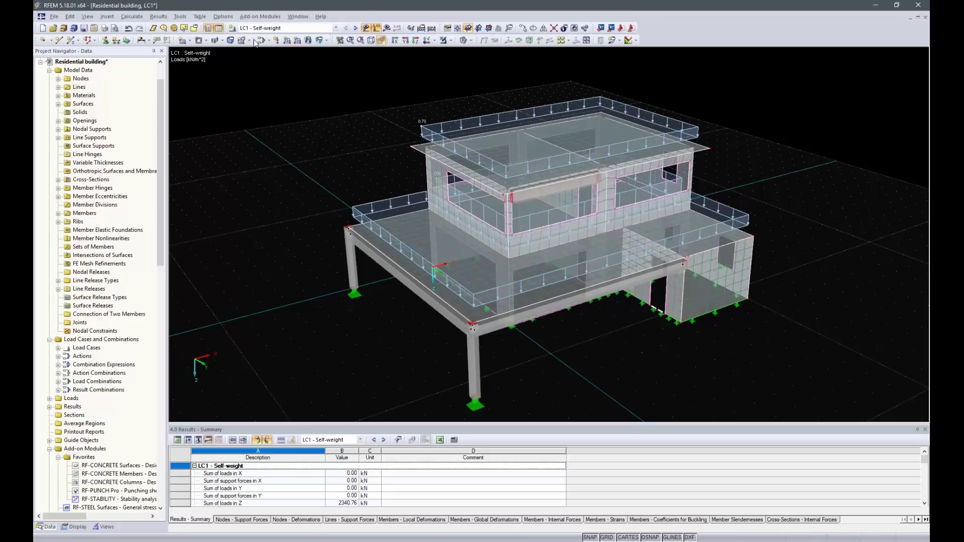
left_click(355, 28)
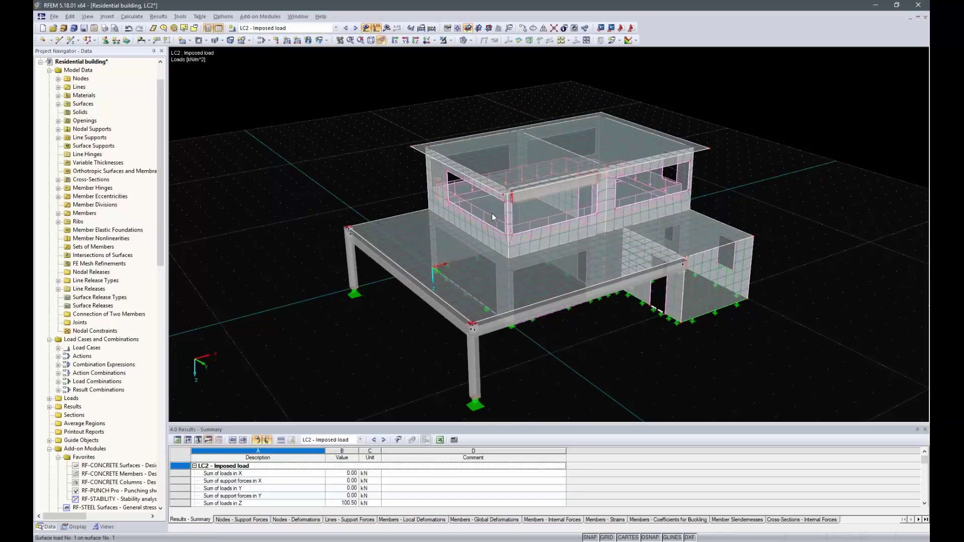
mouse_move(491, 218)
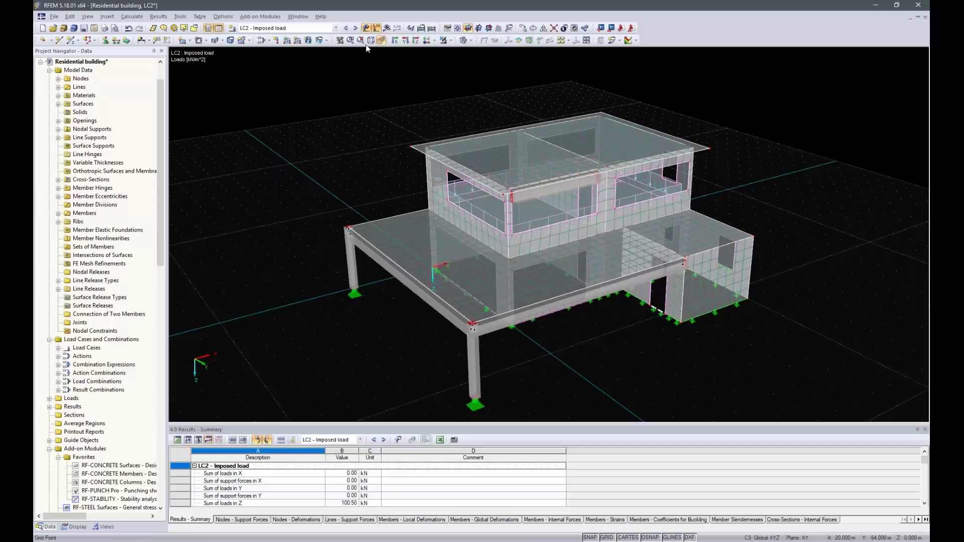
left_click(356, 28)
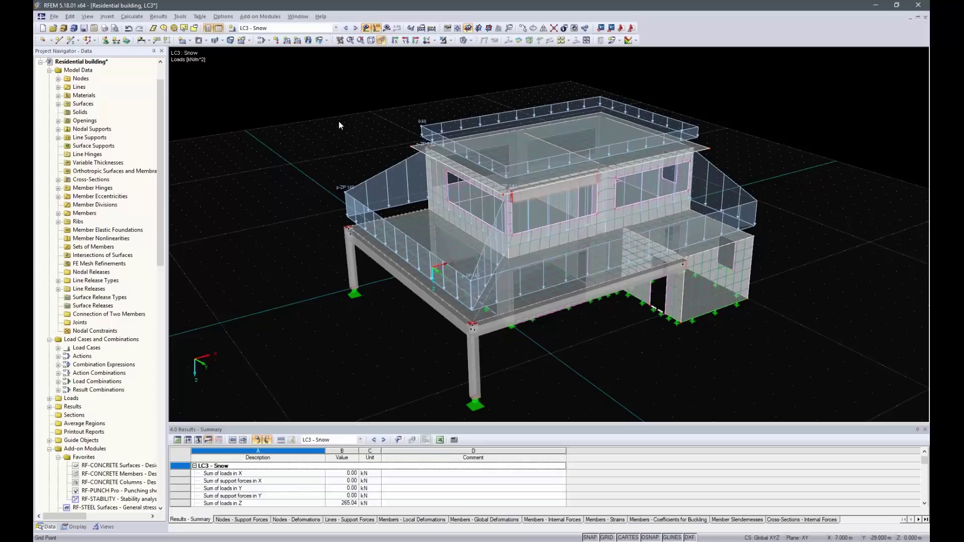
left_click(355, 28)
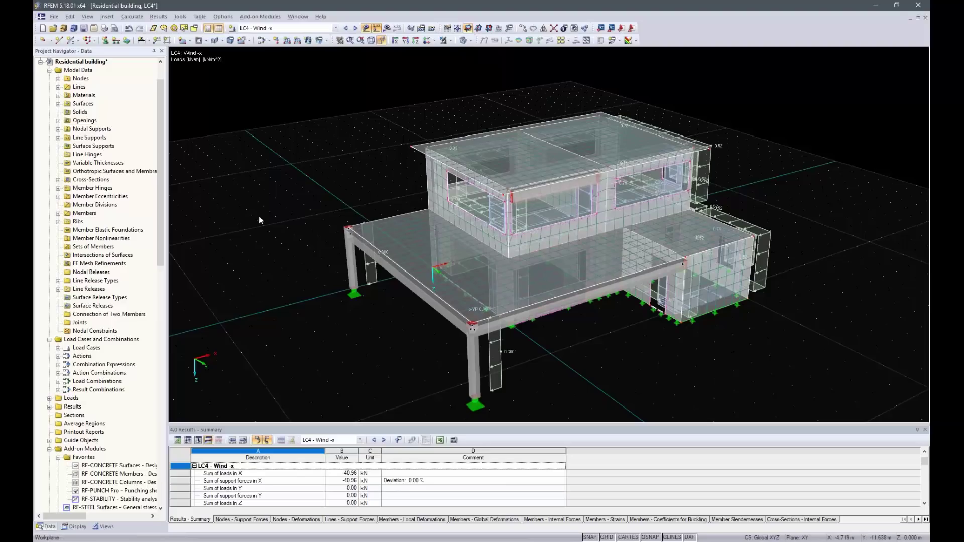
left_click(355, 29)
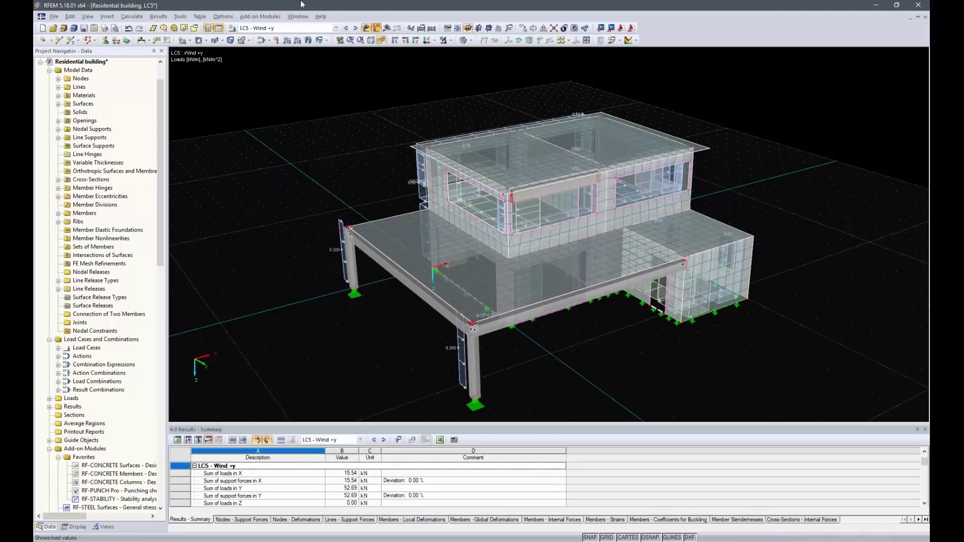
- Review the load combinations and the loading contained in result combination RC1 in the load case and combination settings
right_click(99, 340)
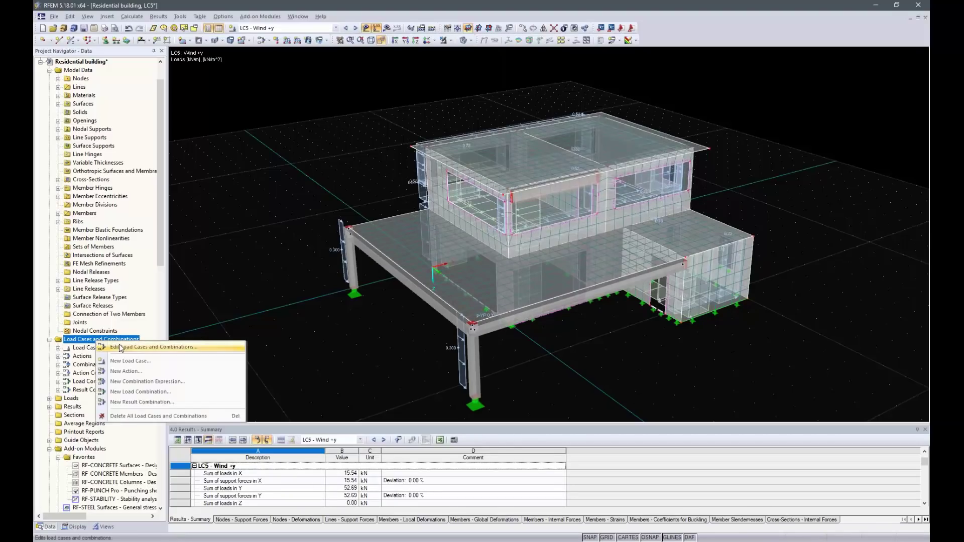
left_click(120, 346)
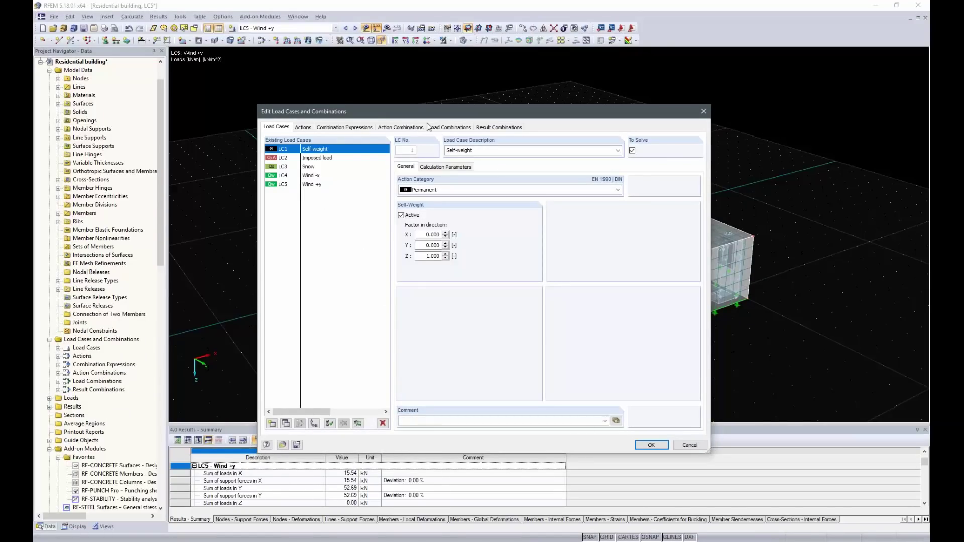
left_click(448, 129)
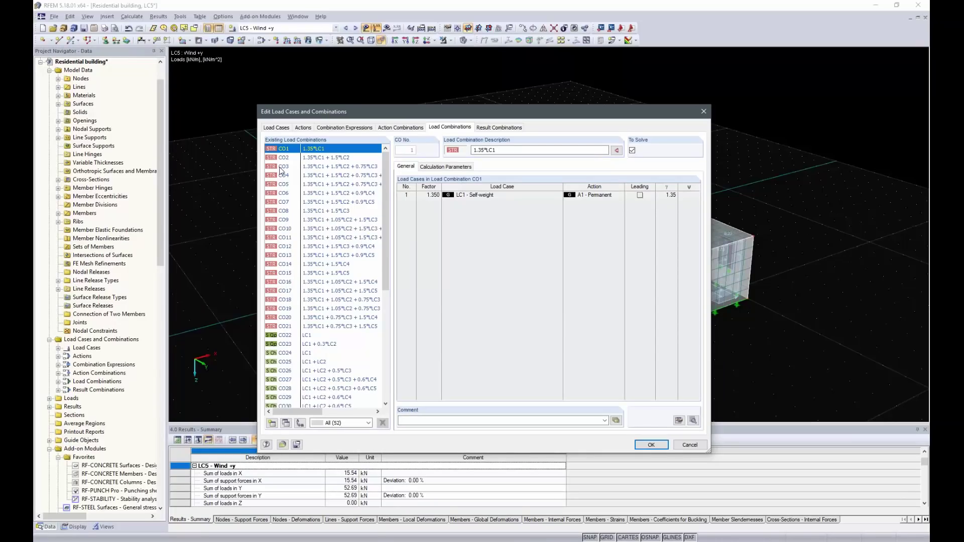
left_click(424, 195)
left_click(478, 129)
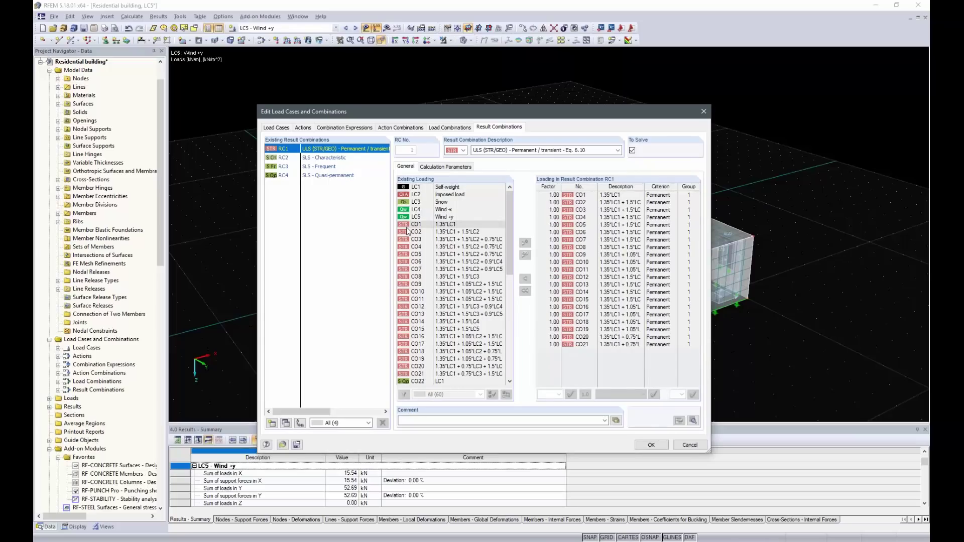
left_click(651, 444)
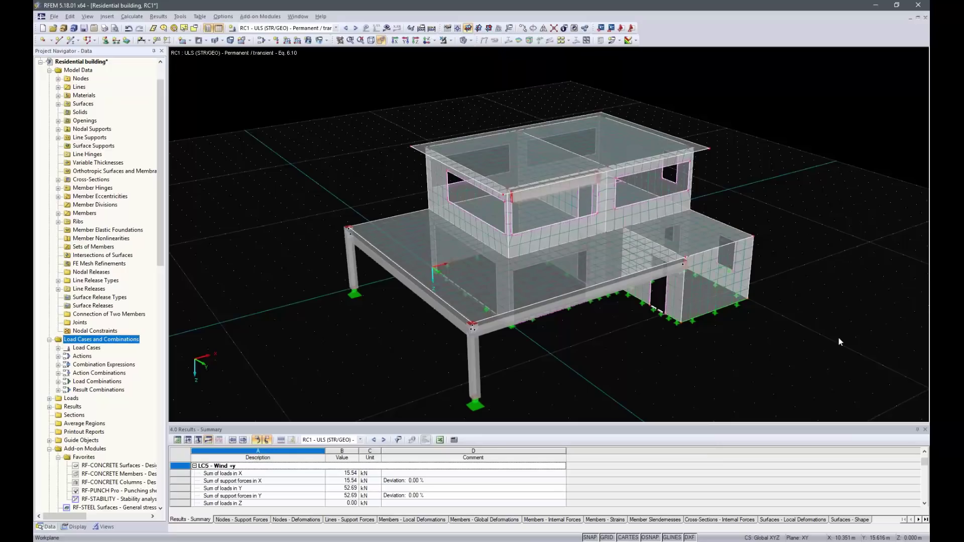
- Examine the result beam parameters and member eccentricity of the 180/500 beam above the upper-storey window opening
mouse_move(539, 194)
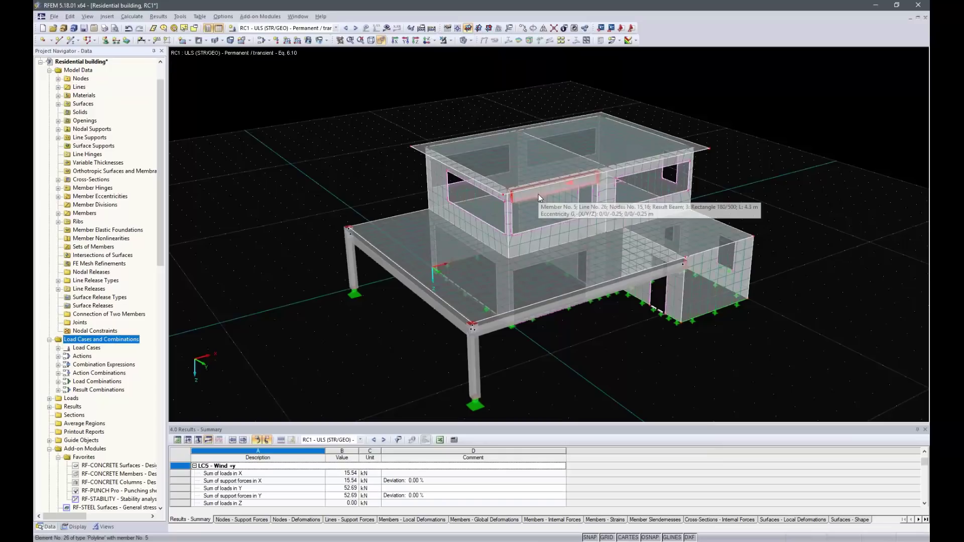
scroll(538, 194, "up", 5)
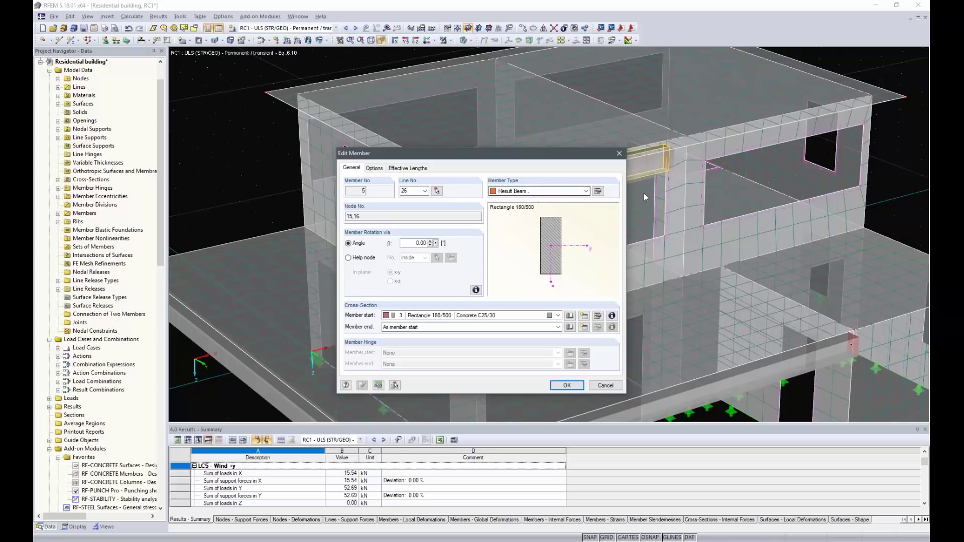
left_click(598, 190)
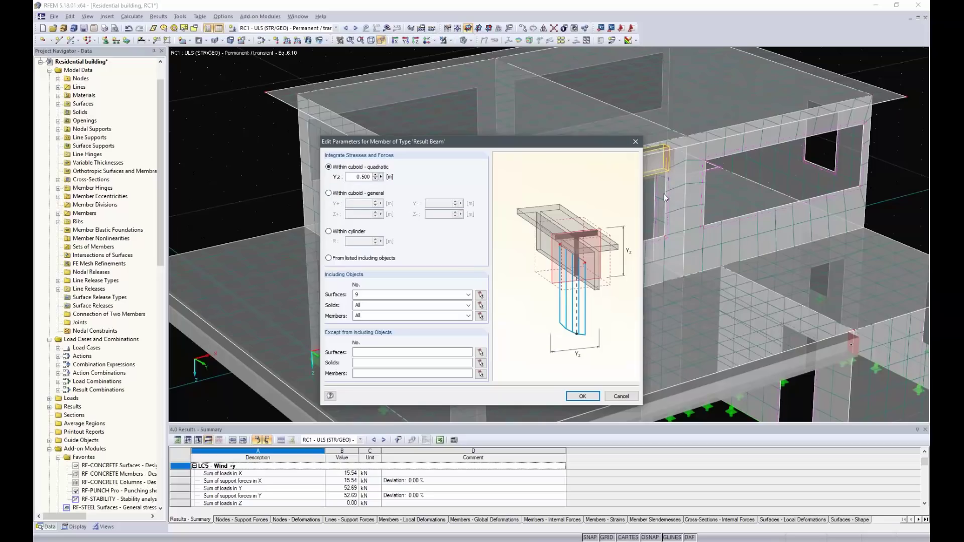
left_click(582, 396)
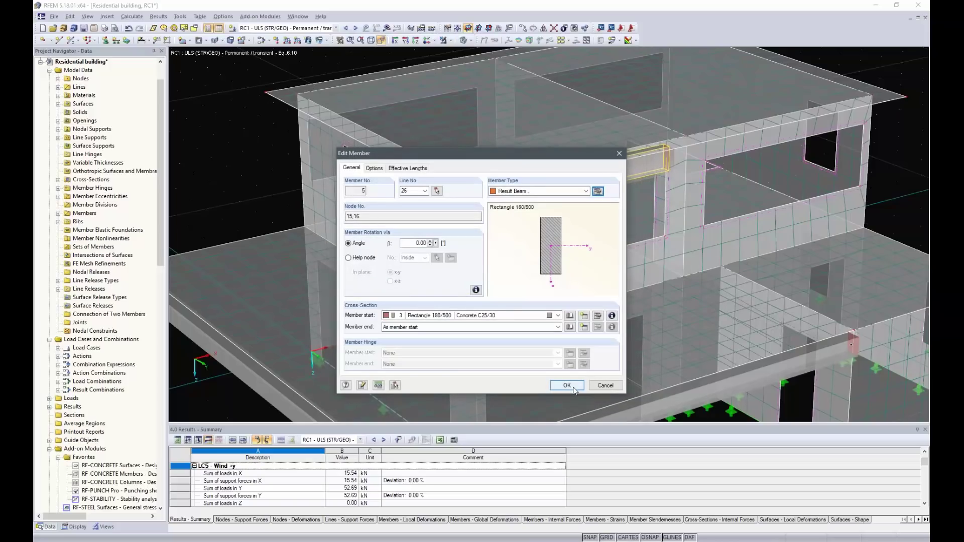
left_click(377, 170)
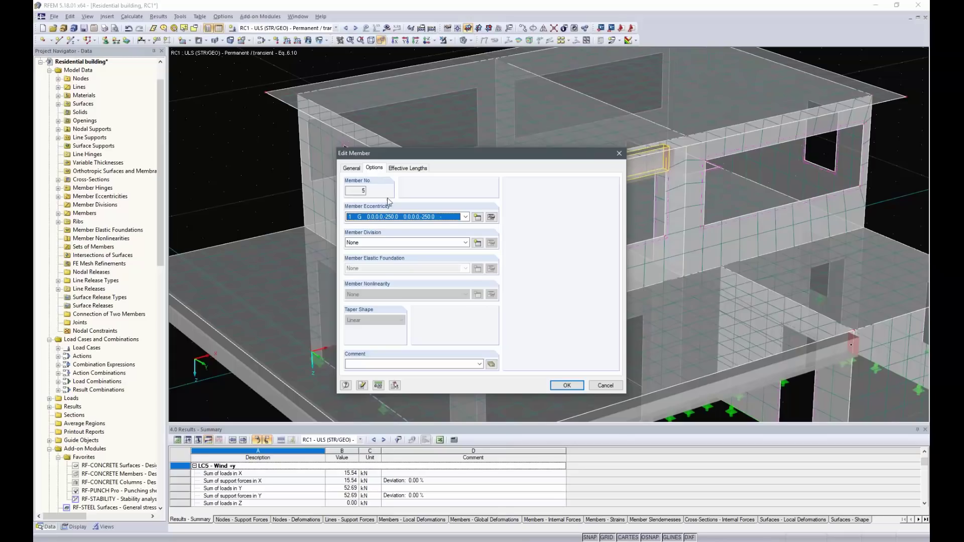
left_click_drag(515, 150, 339, 194)
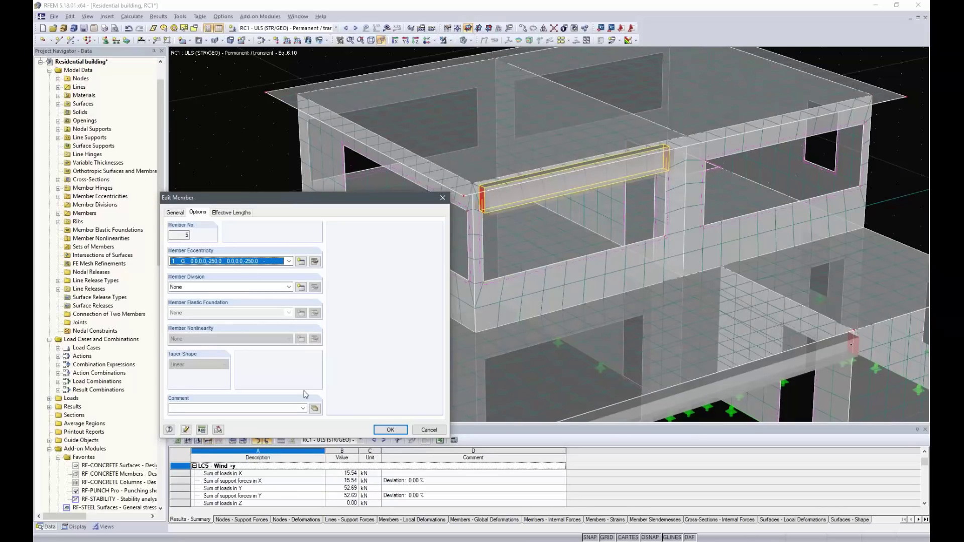
left_click(390, 431)
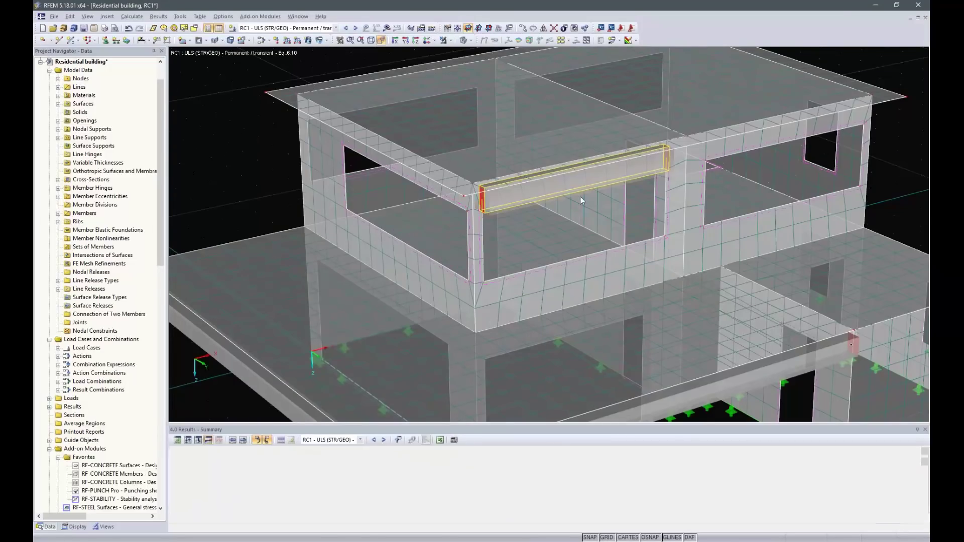
- Set the side 1 integration width of the two 300/400 rib members along the lower slab's edges to L/6
scroll(580, 197, "down", 5)
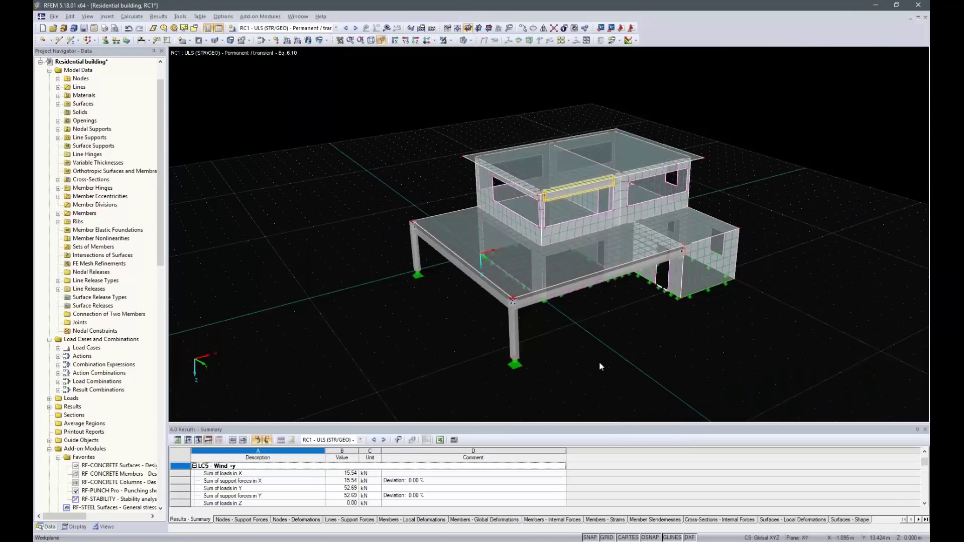
left_click(564, 294)
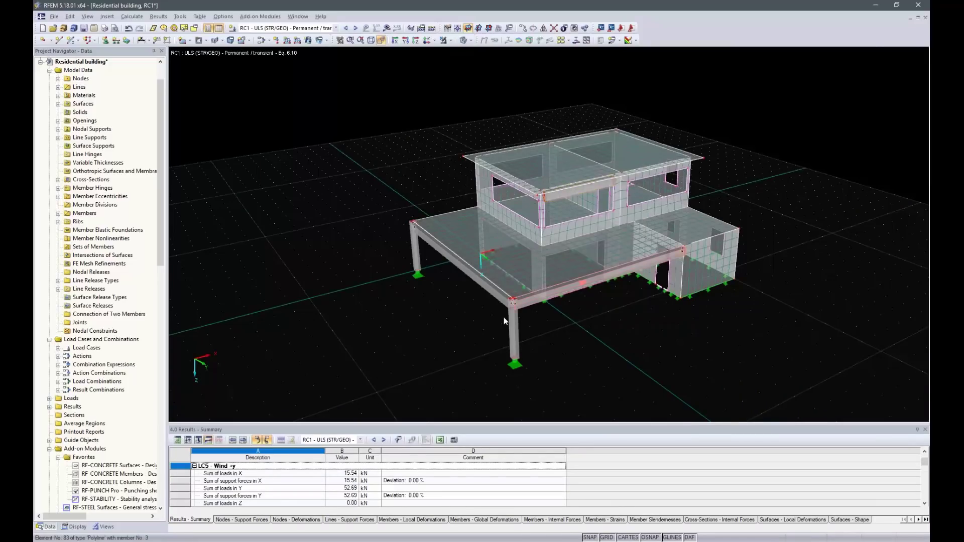
double_click(476, 280)
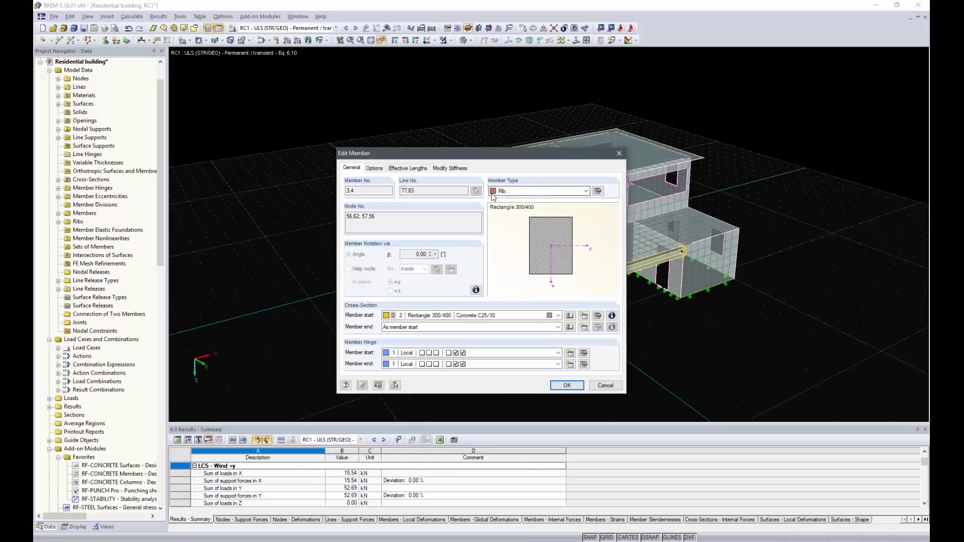
left_click(597, 191)
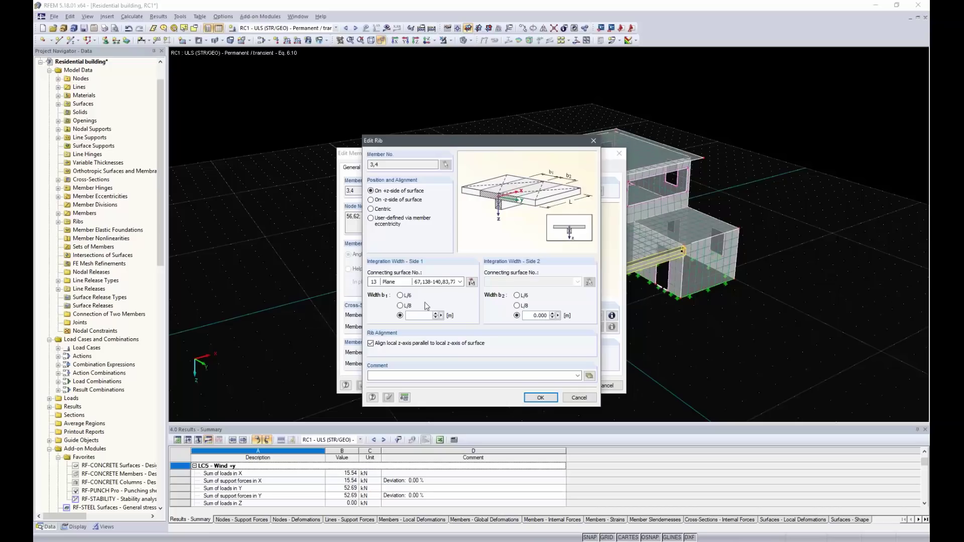
left_click(401, 296)
left_click(541, 398)
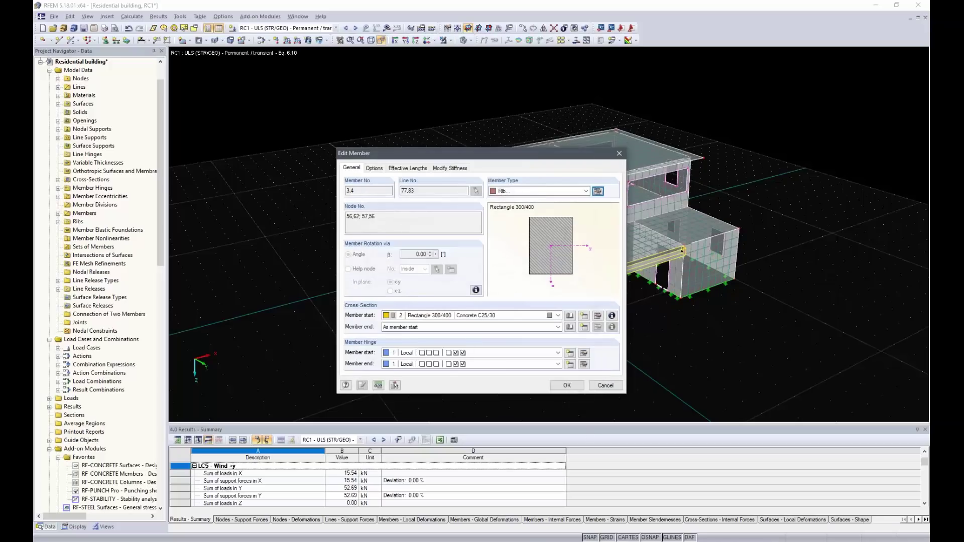
left_click(568, 385)
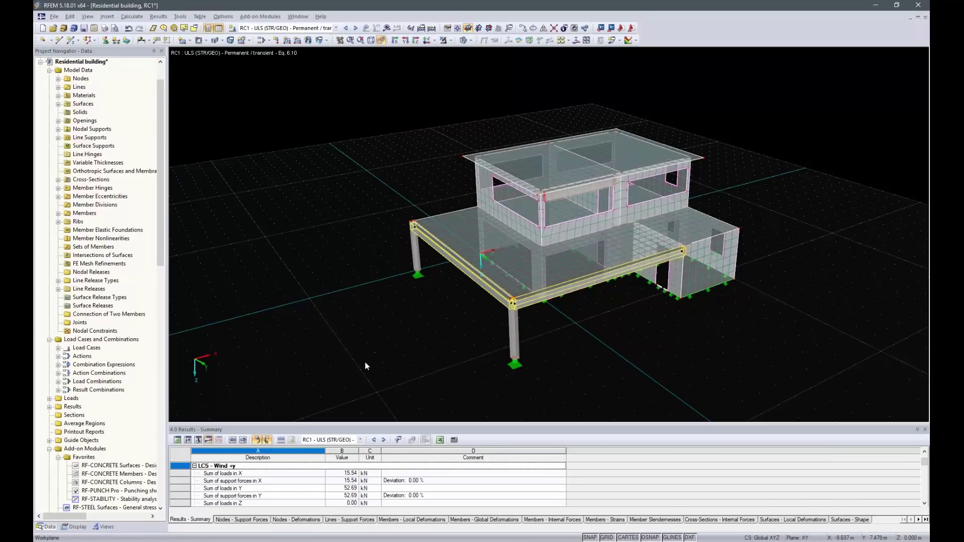
- Open the RF-CONCRETE Surfaces module and select design standard EN 1992-1-1:2004/A1:2014 with the German annex DIN:2015
double_click(113, 466)
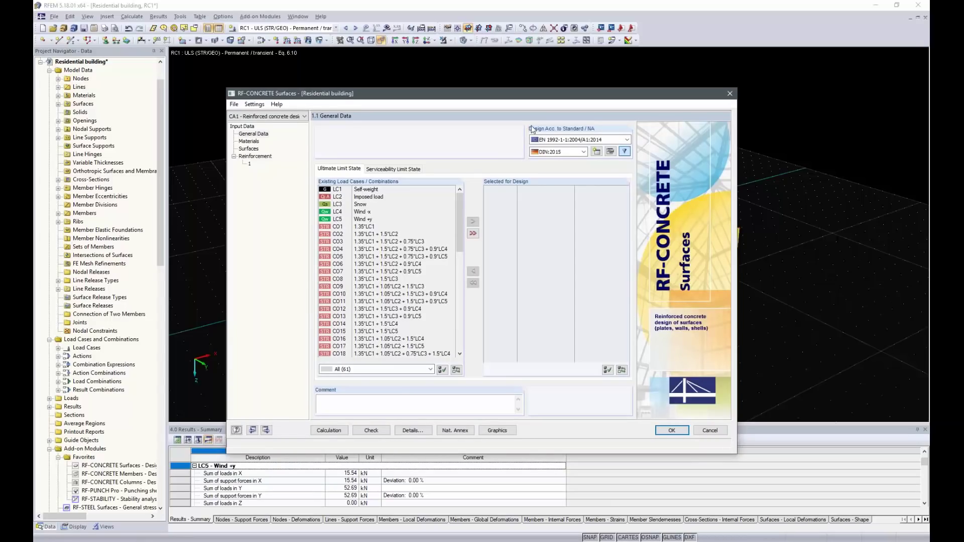
left_click(570, 142)
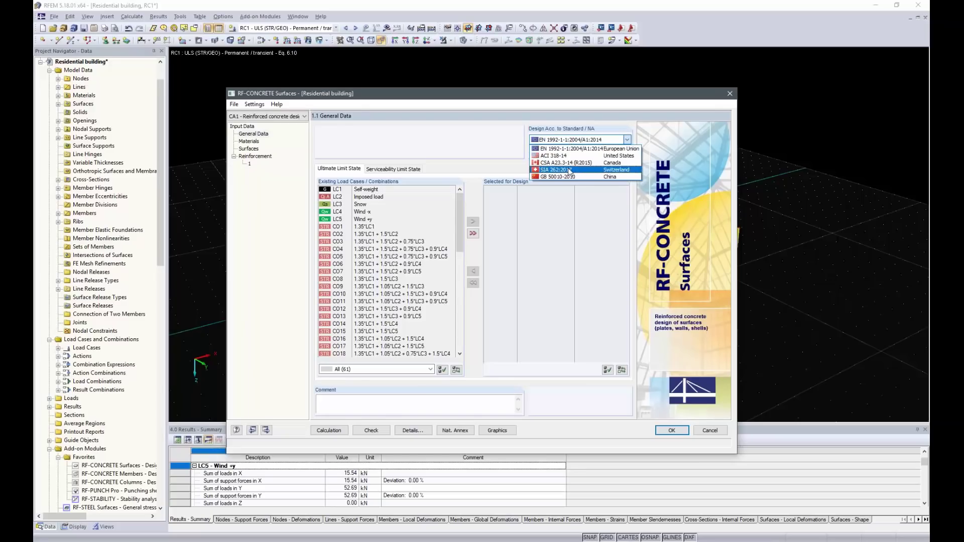
left_click(568, 142)
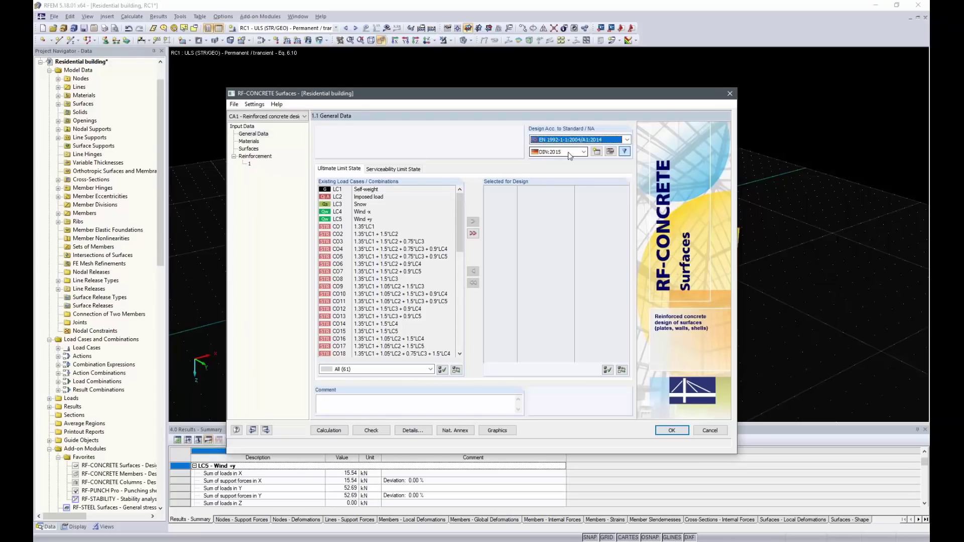
left_click(570, 152)
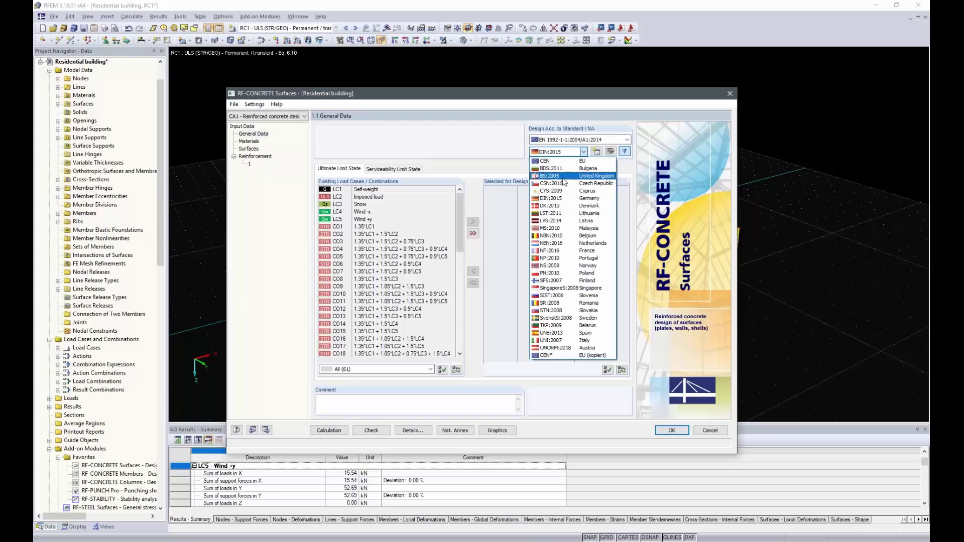
left_click(561, 199)
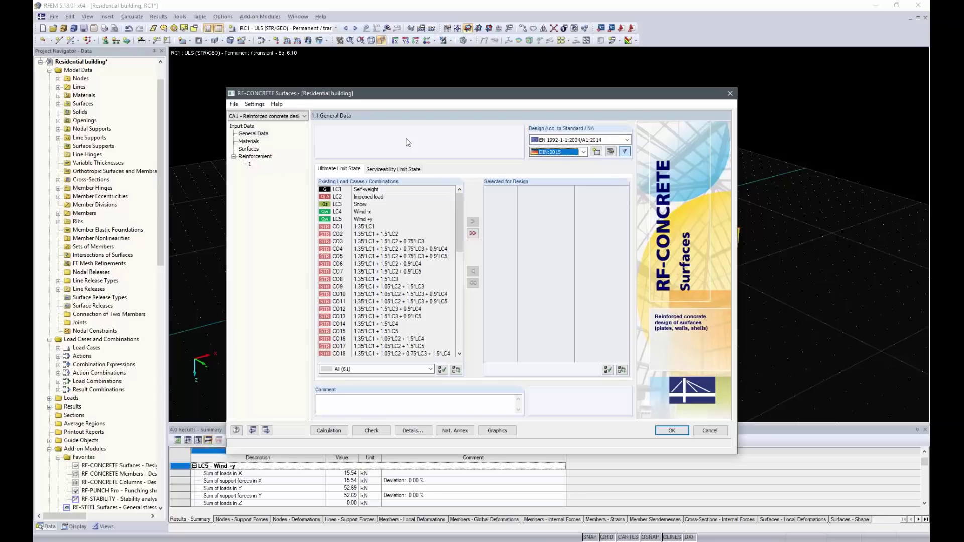
- Add result combination RC1, ULS (STR/GEO) - Permanent / transient, to the ultimate limit state design
left_click_drag(459, 212, 452, 321)
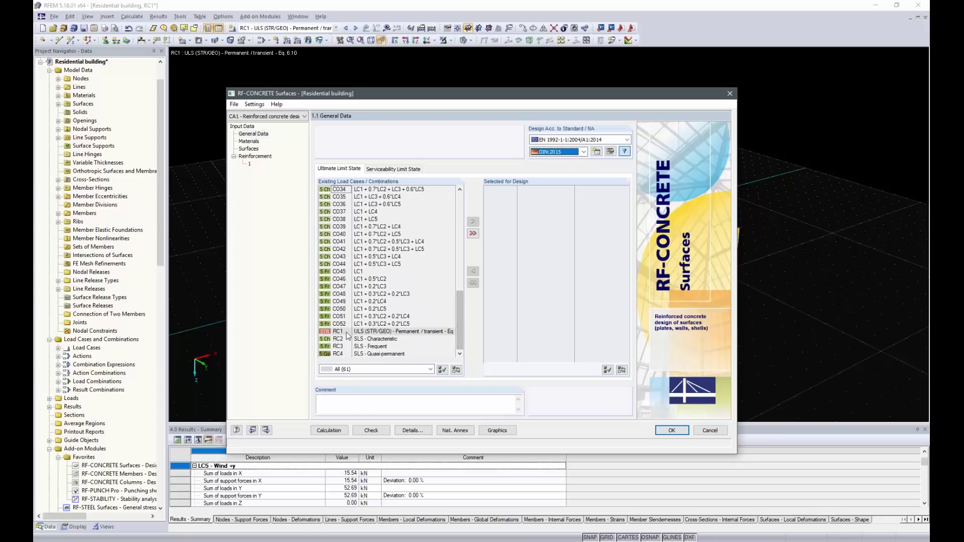
double_click(348, 332)
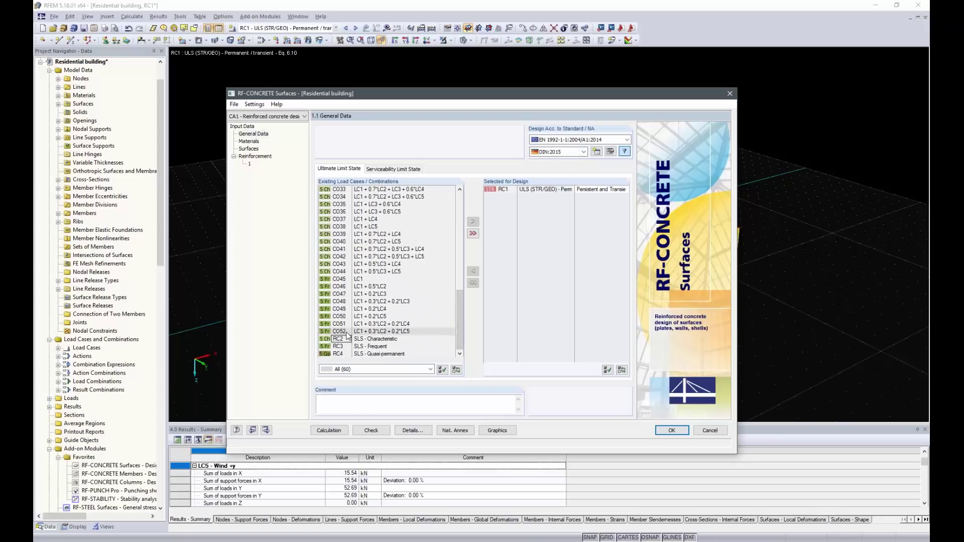
- Add result combinations RC2, SLS - Characteristic, and RC3, SLS - Frequent, to the serviceability limit state design
left_click(397, 169)
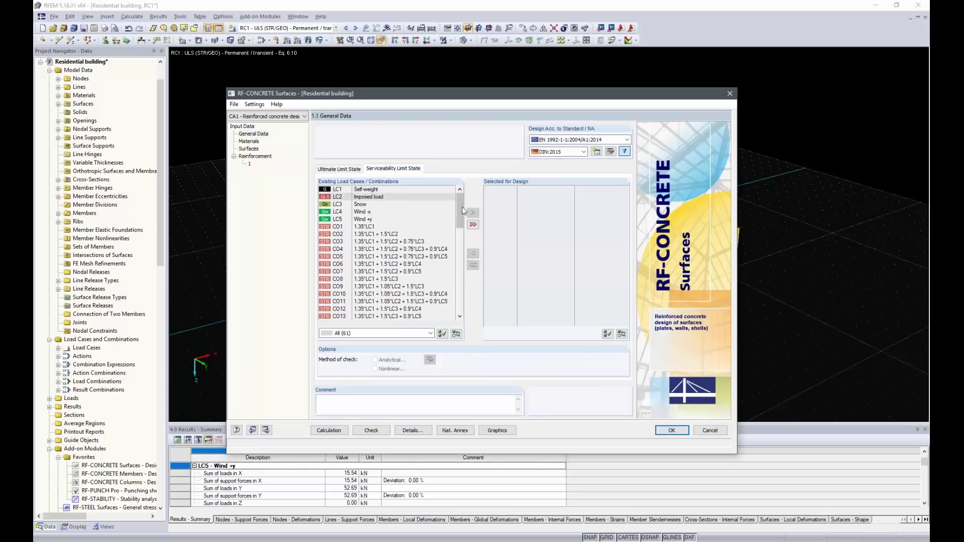
left_click_drag(459, 210, 453, 330)
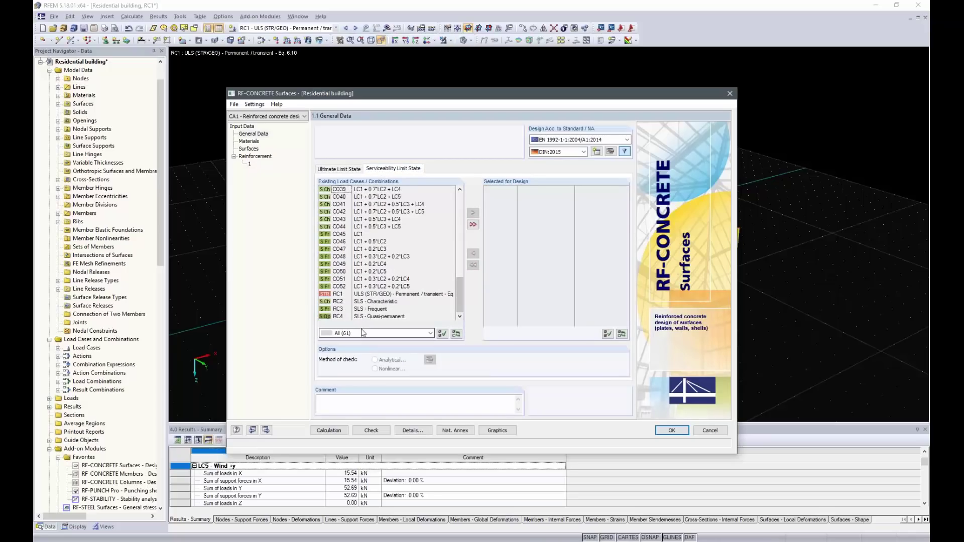
left_click(360, 301)
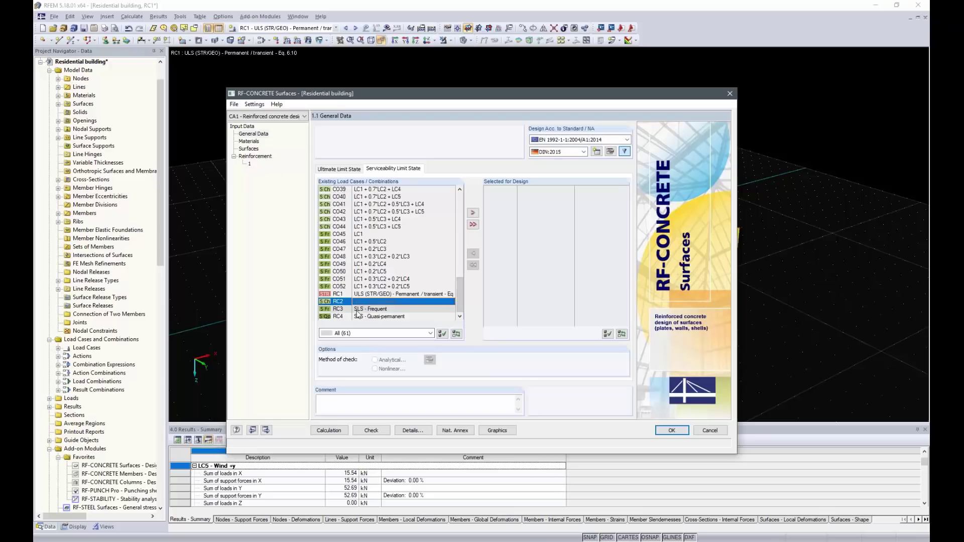
left_click(358, 309, "ctrl")
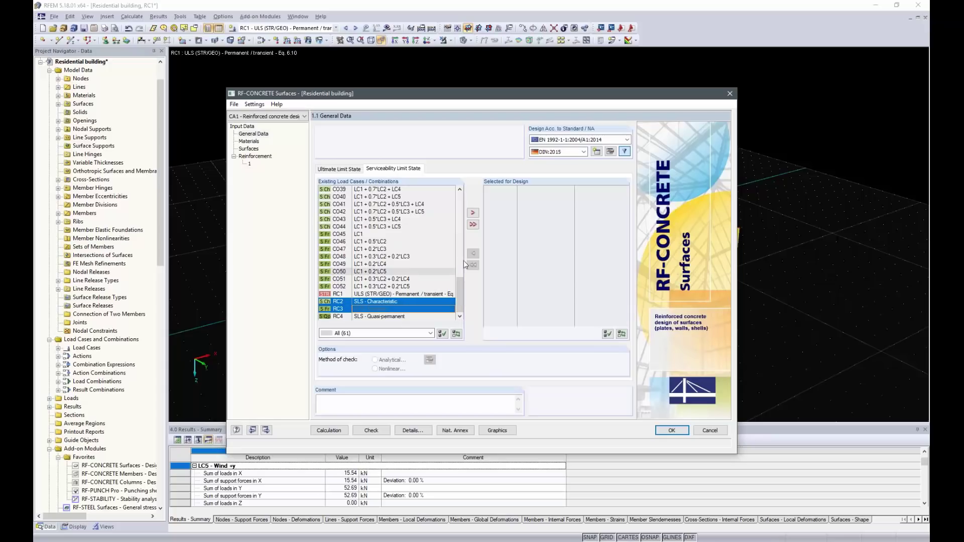
left_click(473, 213)
- Add the quasi-permanent load combinations CO22 and CO23 to the serviceability limit state design
left_click_drag(459, 295, 458, 262)
scroll(381, 236, "up", 3)
left_click(371, 220)
left_click(371, 227, "shift")
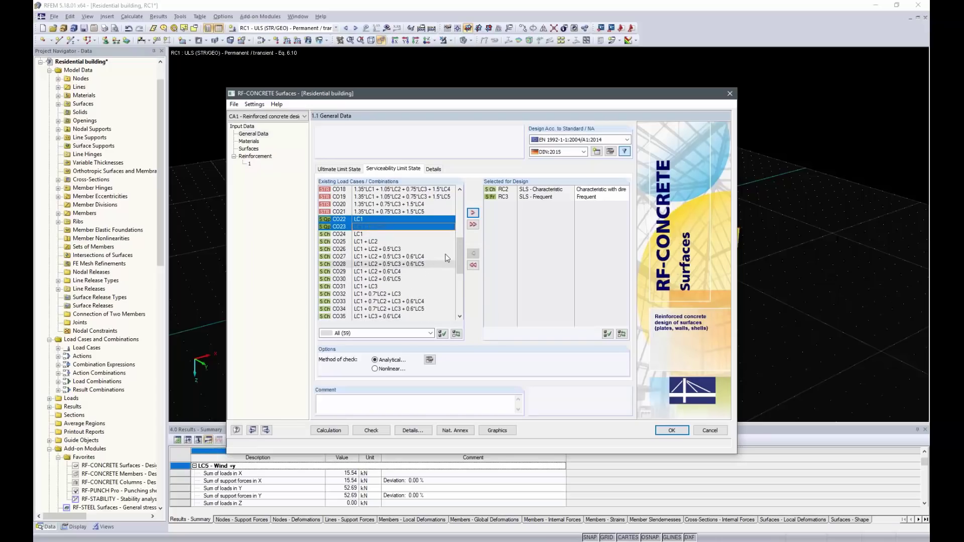
left_click(473, 212)
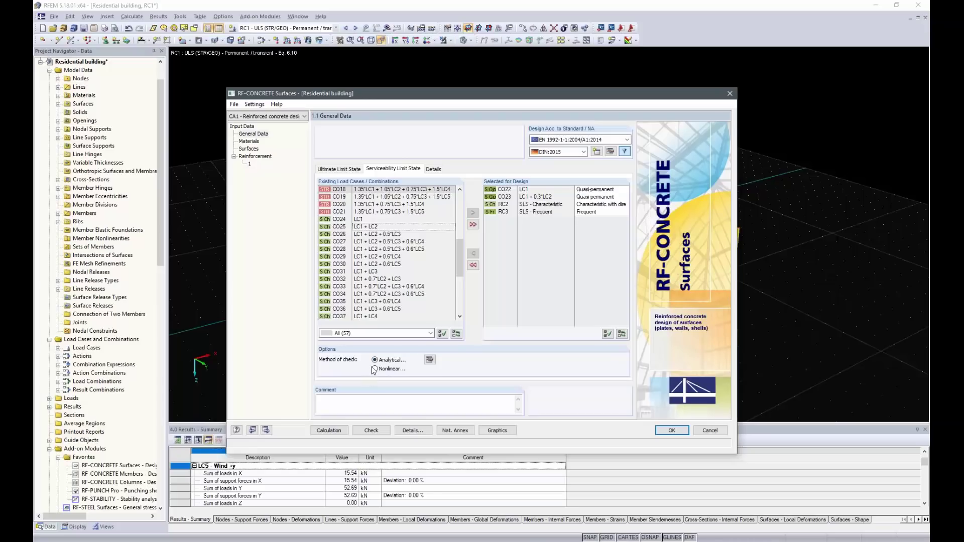
- Enable the deflection design with RF-CONCRETE Deflect in the analytical method settings, considering creeping, shrinkage and tension stiffening
left_click(429, 360)
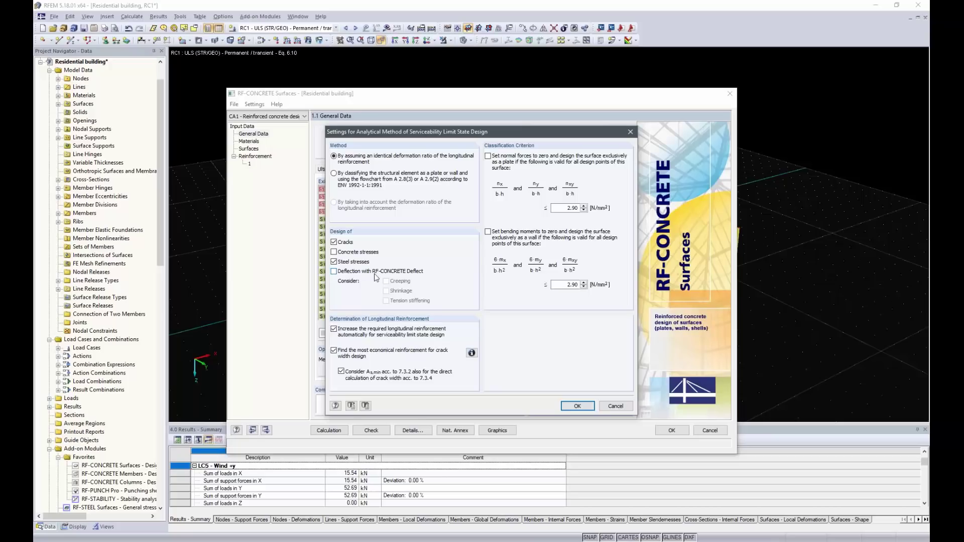
left_click(335, 273)
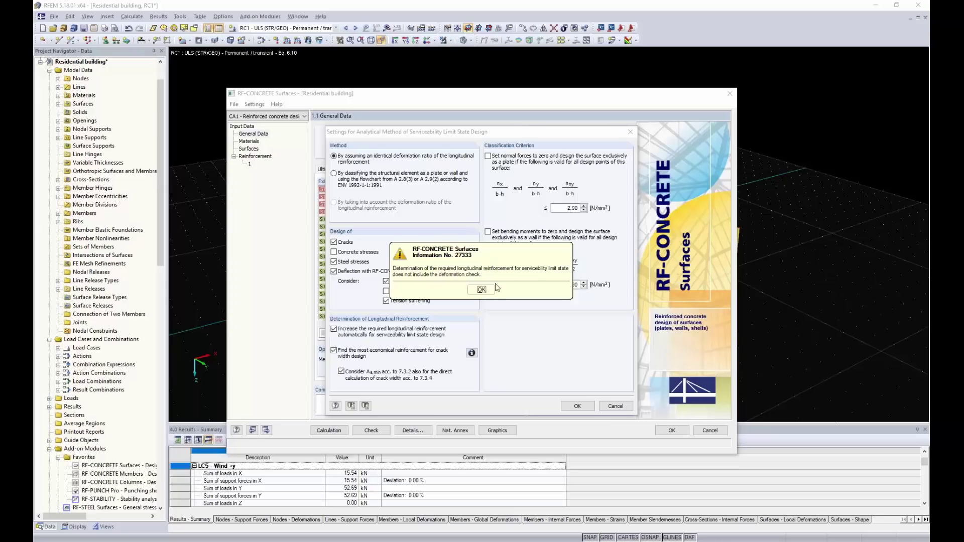
left_click(481, 289)
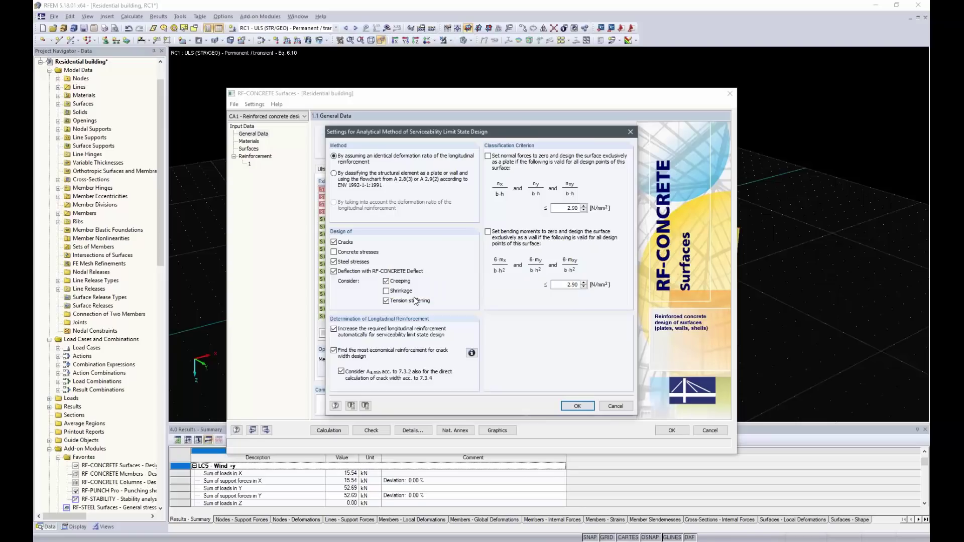
left_click(386, 291)
left_click(577, 406)
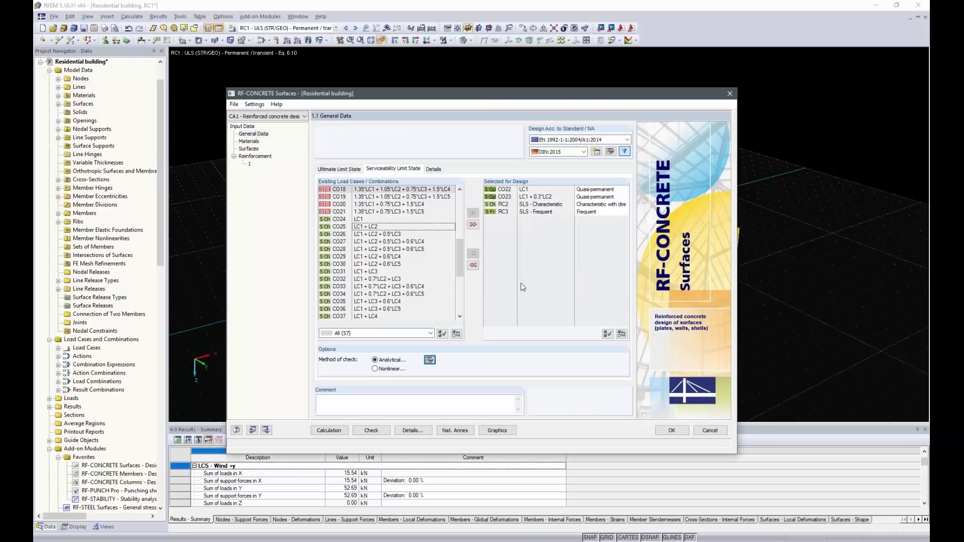
- Select B 500 S (A) as the reinforcing steel for material 1, Concrete C25/30
left_click(249, 141)
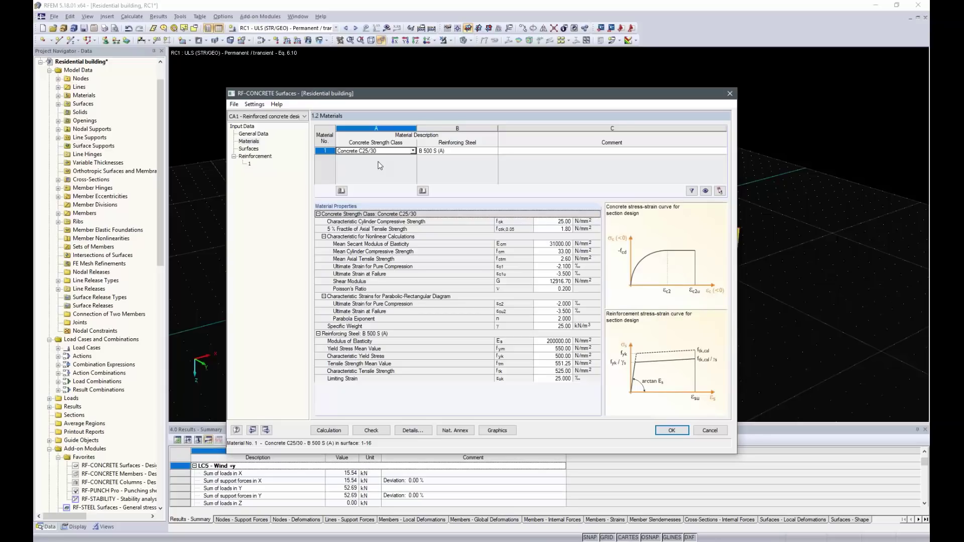
left_click(495, 154)
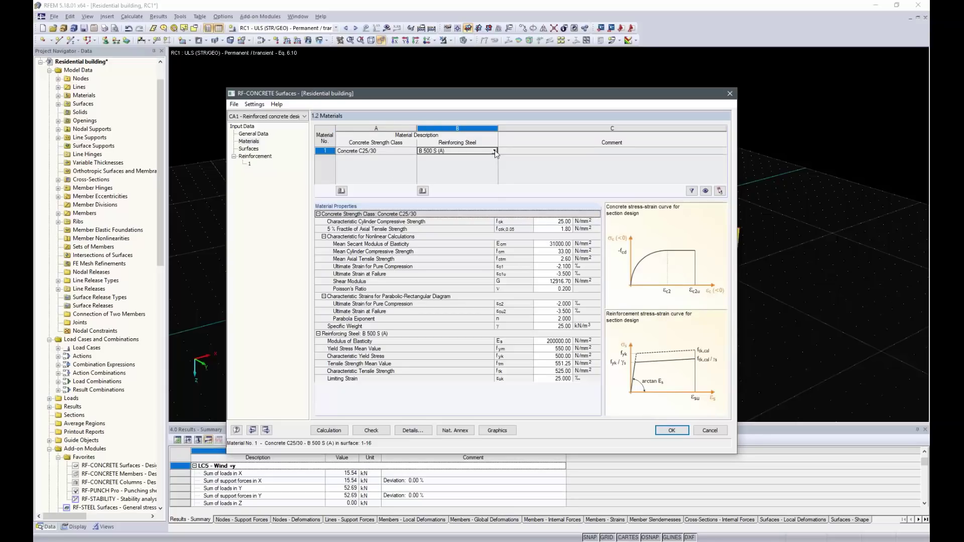
left_click(495, 153)
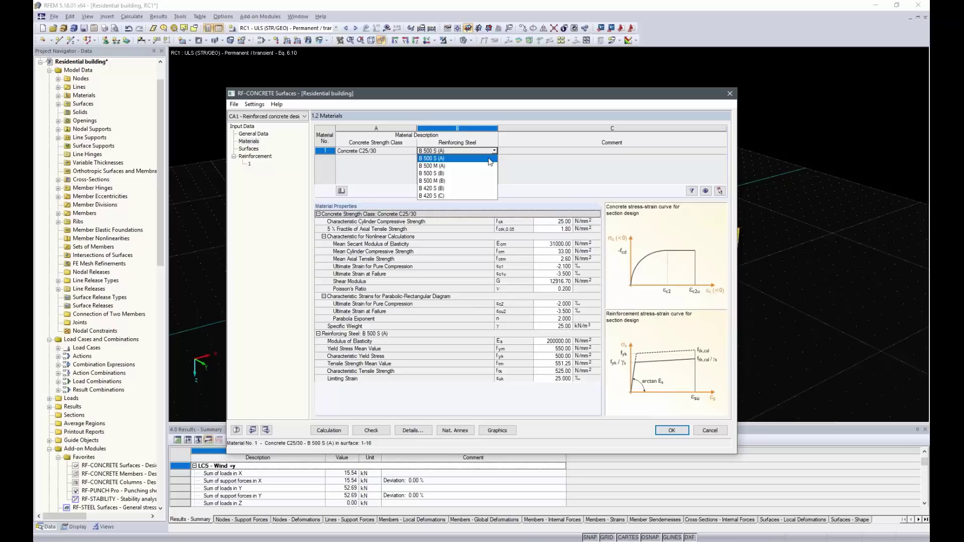
left_click(490, 160)
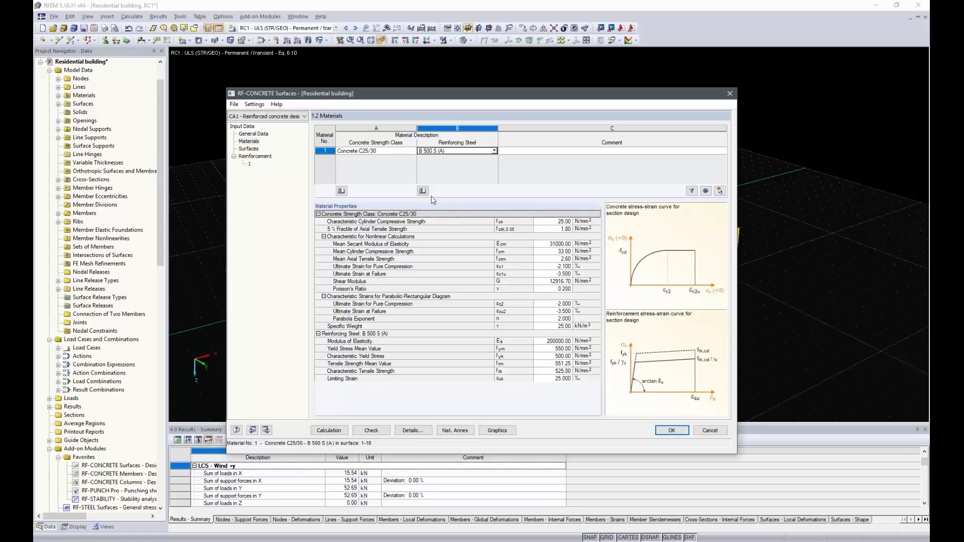
- Set a user-defined relative deformation limit of L/250 for all surfaces, picking the 5.000 m reference length along the upper-storey floor slab's front edge
left_click(248, 149)
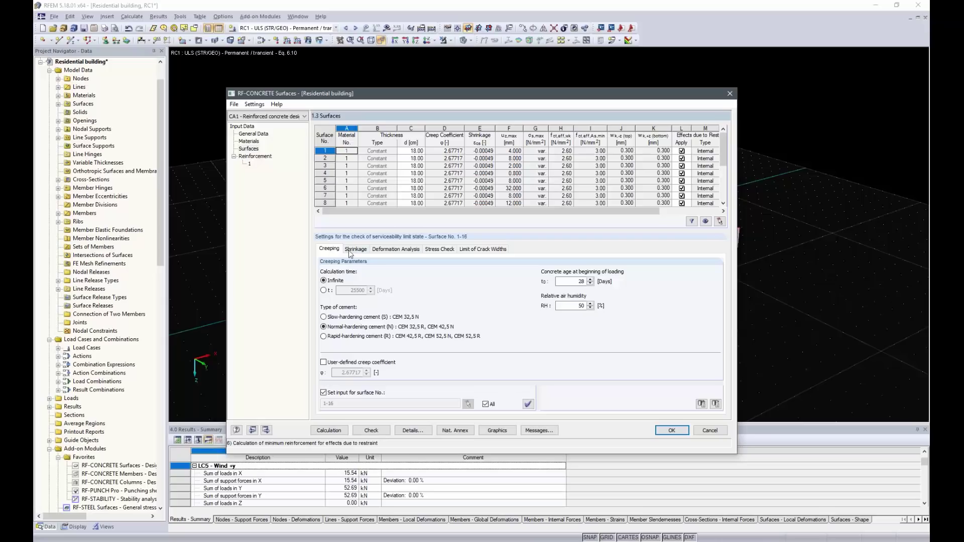
left_click(393, 250)
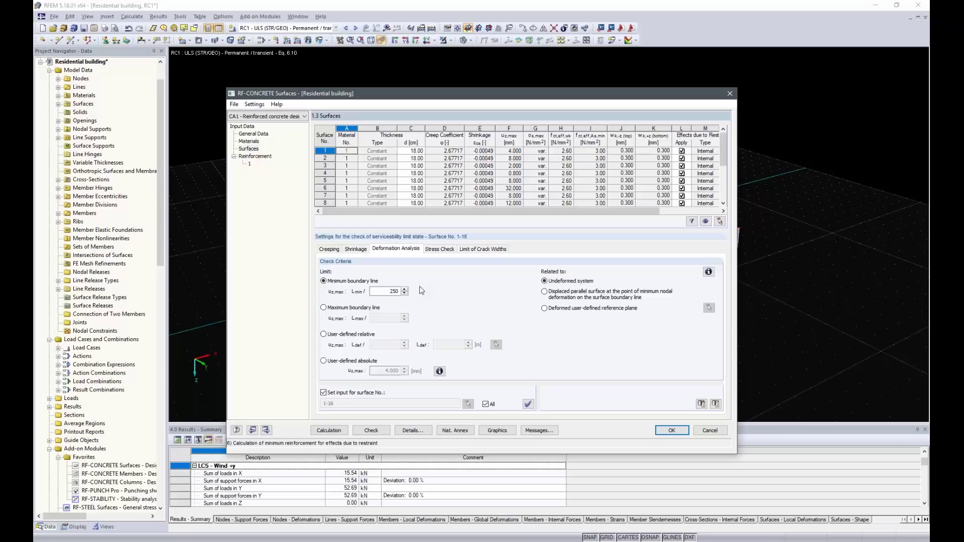
left_click_drag(490, 93, 512, 321)
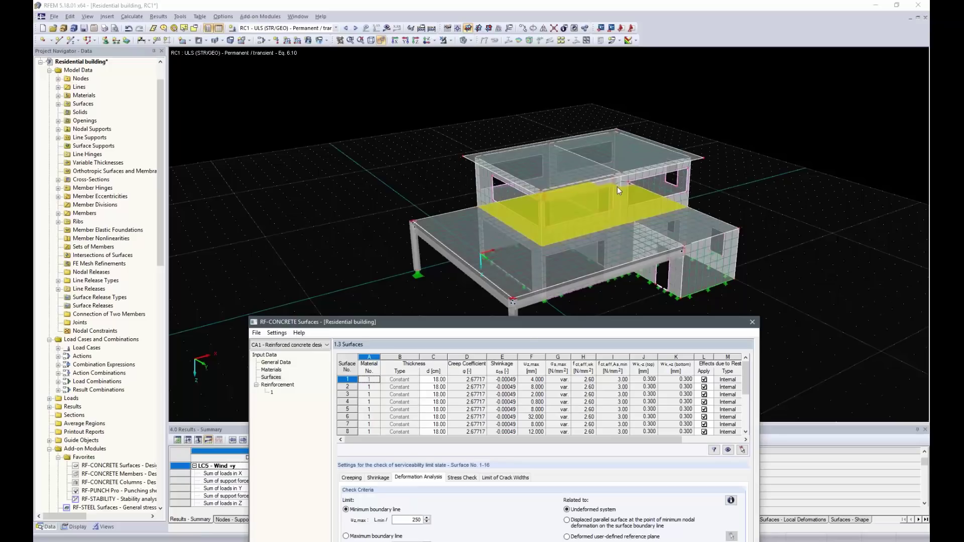
left_click_drag(521, 324, 536, 92)
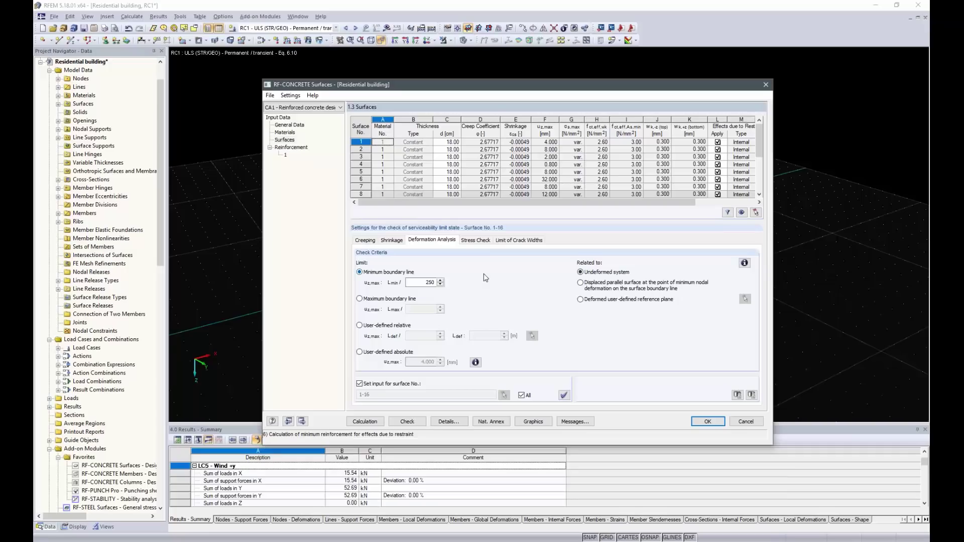
left_click(360, 326)
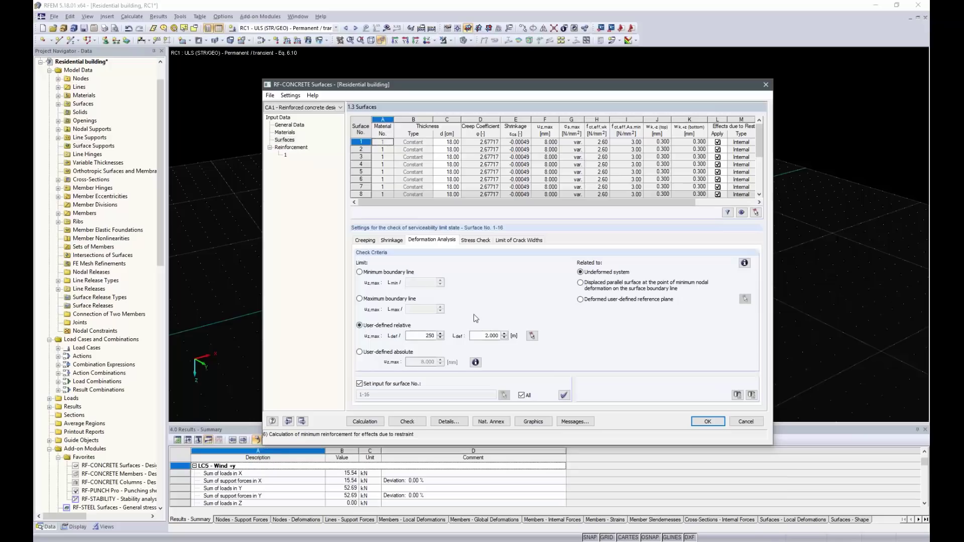
left_click(484, 335)
left_click(531, 336)
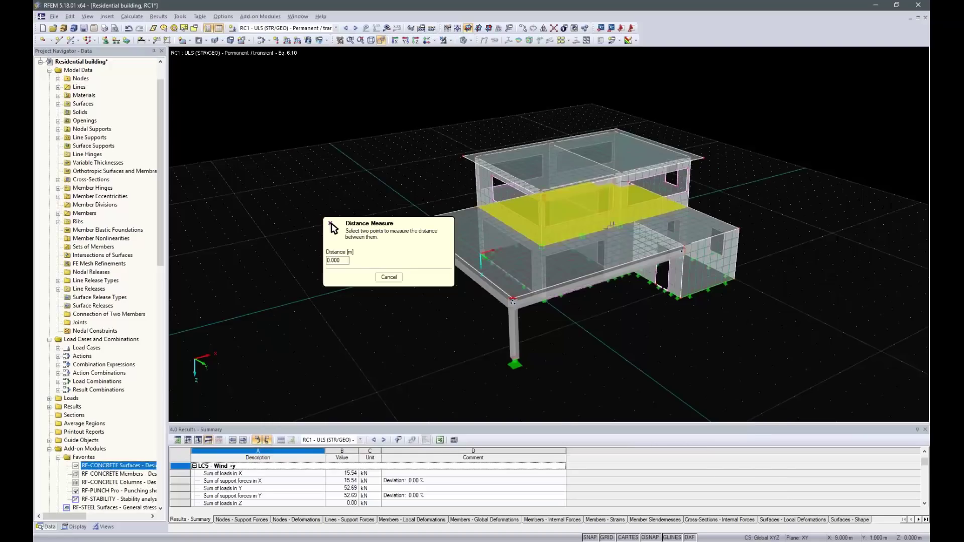
left_click(621, 224)
left_click(542, 246)
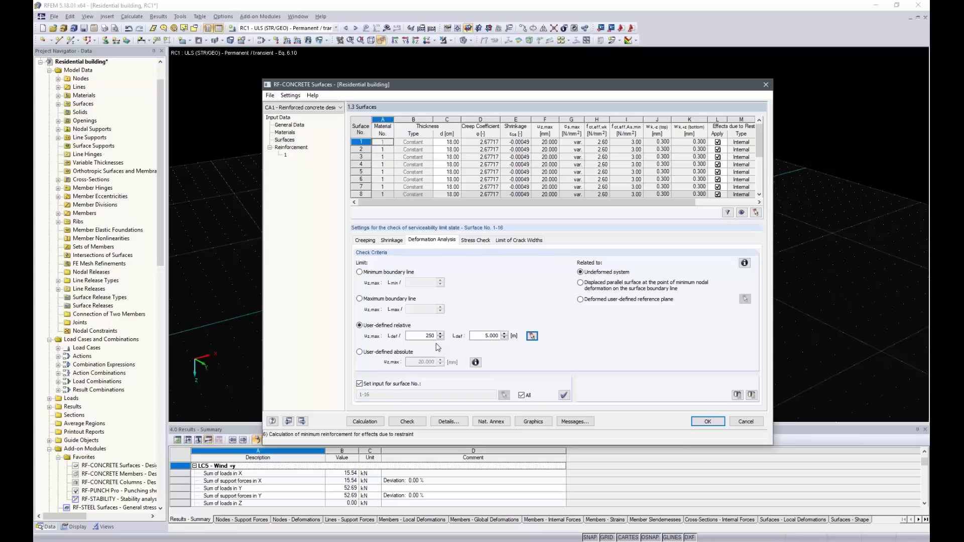
- Set user-defined crack width limits of 0.4 mm at top and bottom for all surfaces, consulting the stress check settings and exposure class table
left_click(476, 241)
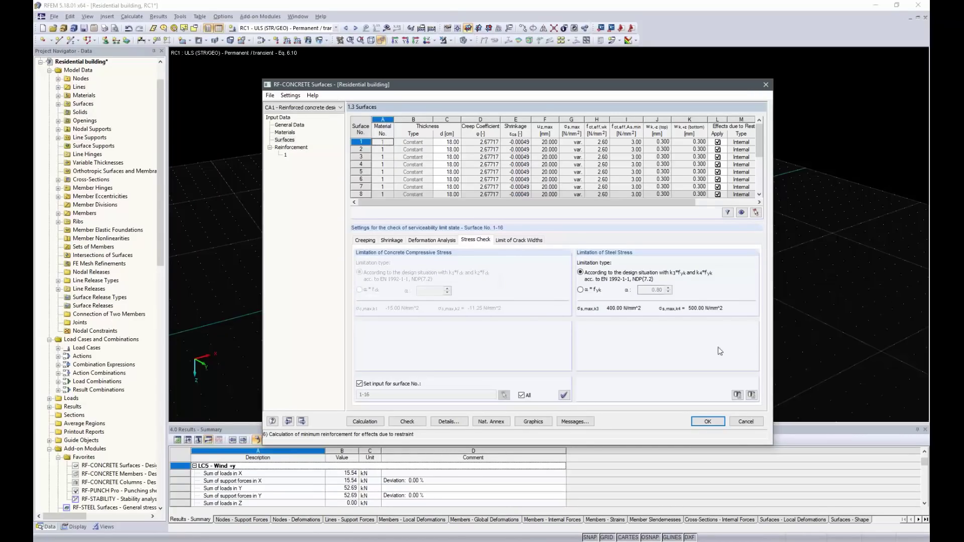
left_click(503, 242)
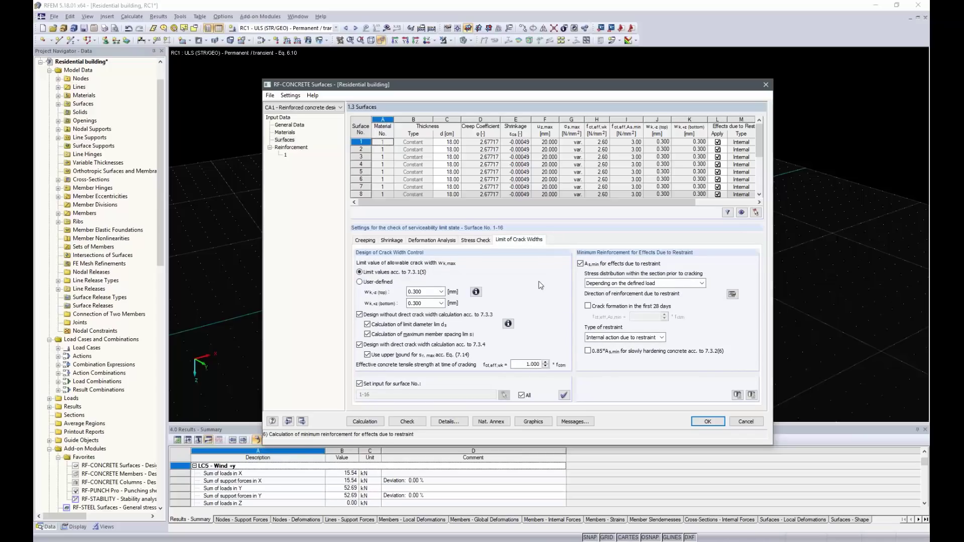
left_click(360, 283)
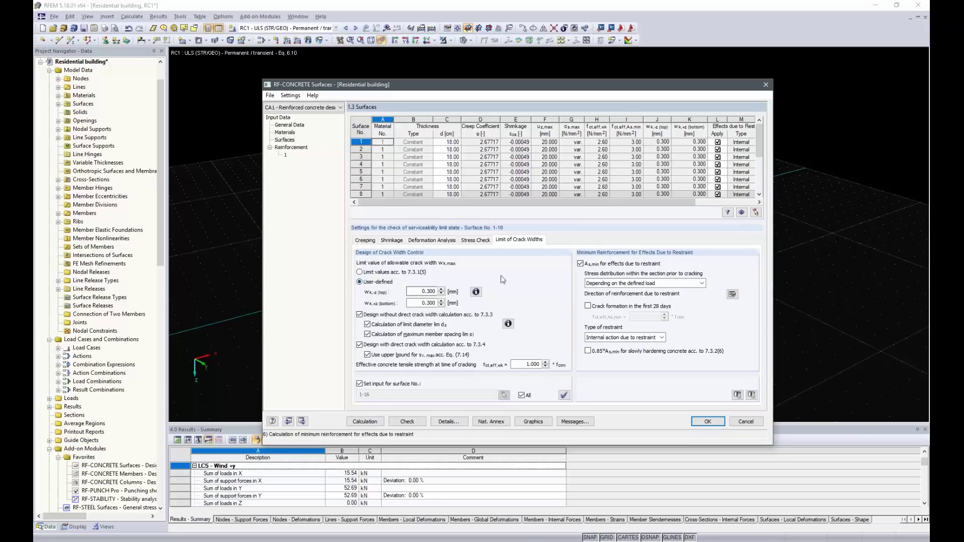
left_click(476, 292)
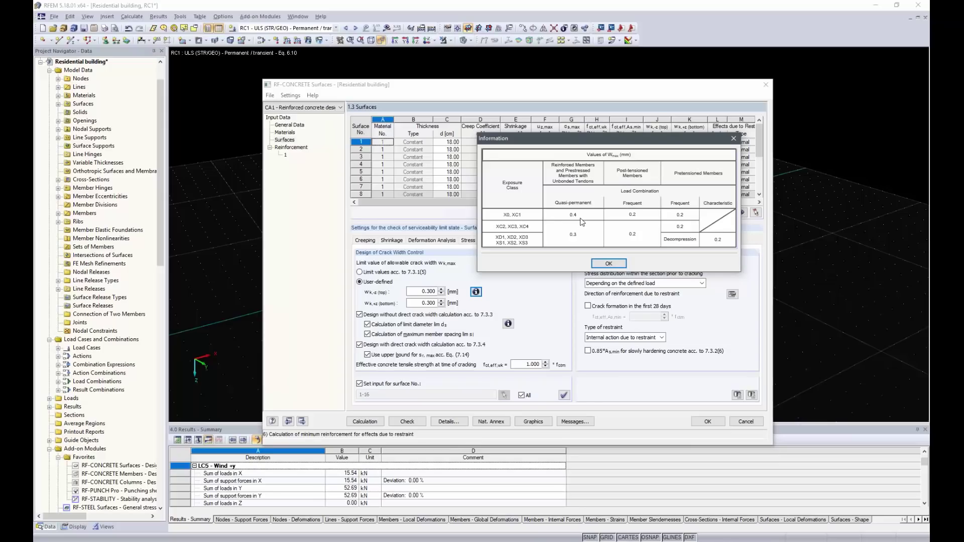
left_click(608, 263)
double_click(426, 291)
type("0.4")
key("Tab")
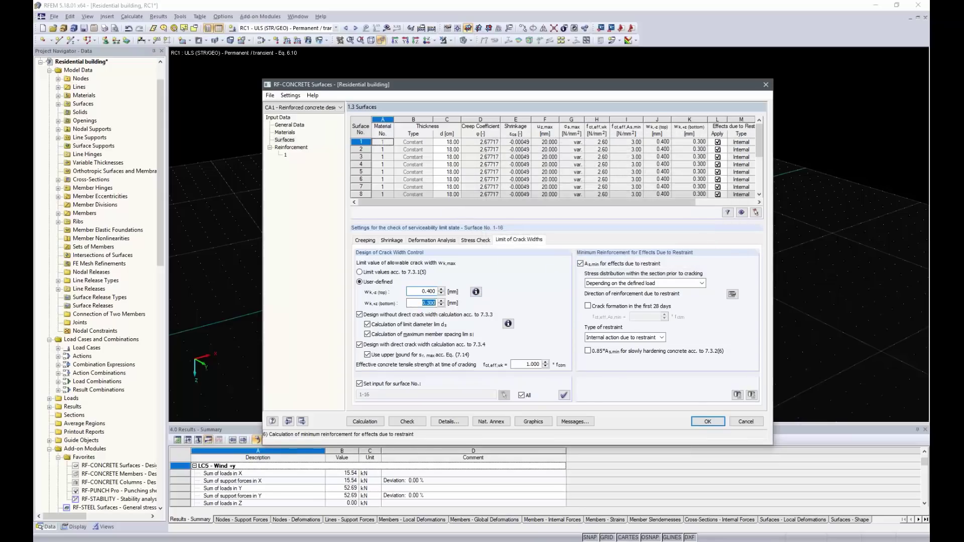
type("0.4")
key("Tab")
- Disable the design without direct crack width calculation and set the stress distribution for restraint reinforcement to the approach of bending restraint
left_click(359, 315)
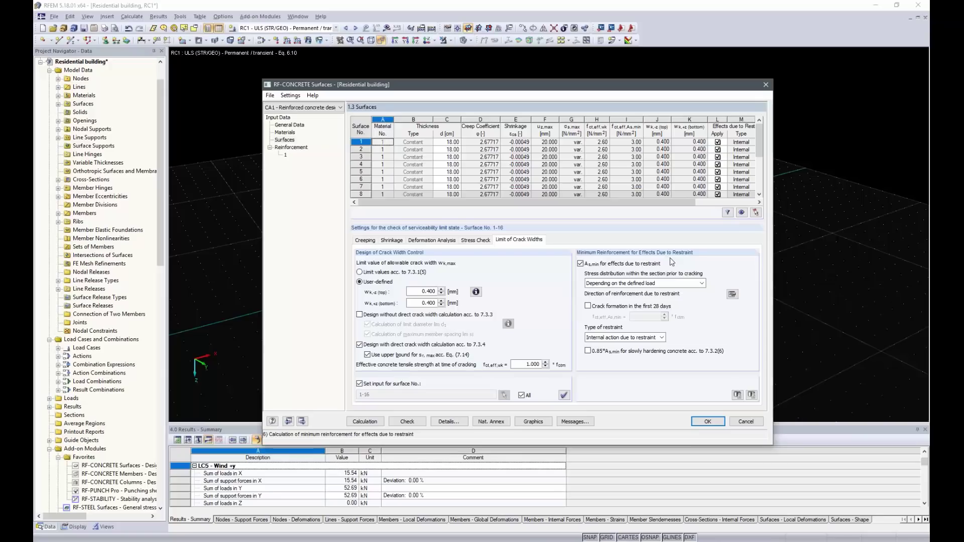
left_click(689, 285)
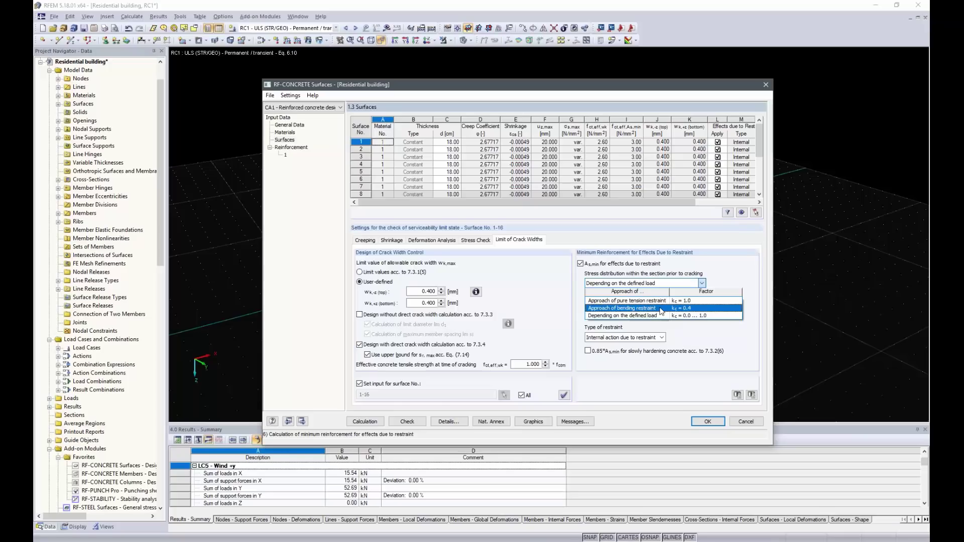
left_click(661, 309)
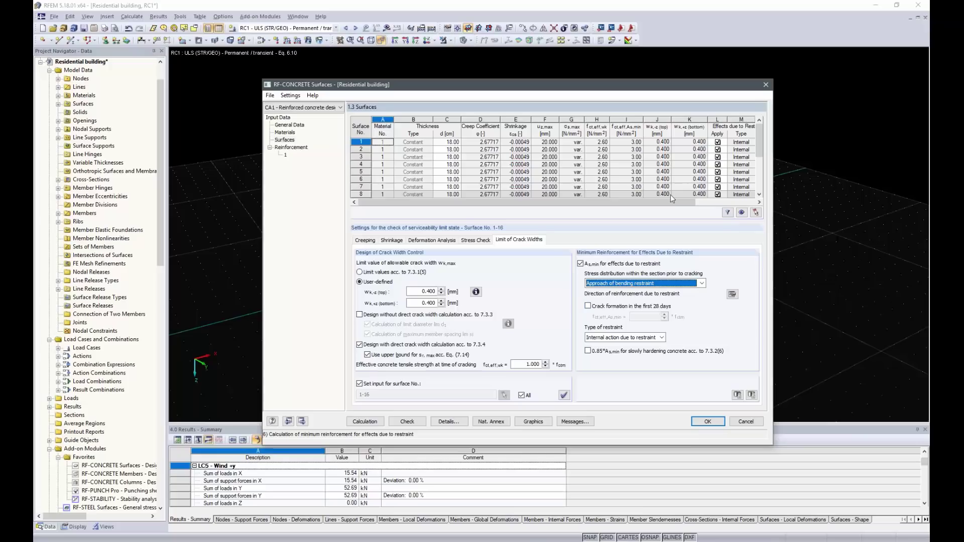
- Apply reinforcement group 1 only to surface 1, the upper-storey front wall, instead of all surfaces
left_click(290, 147)
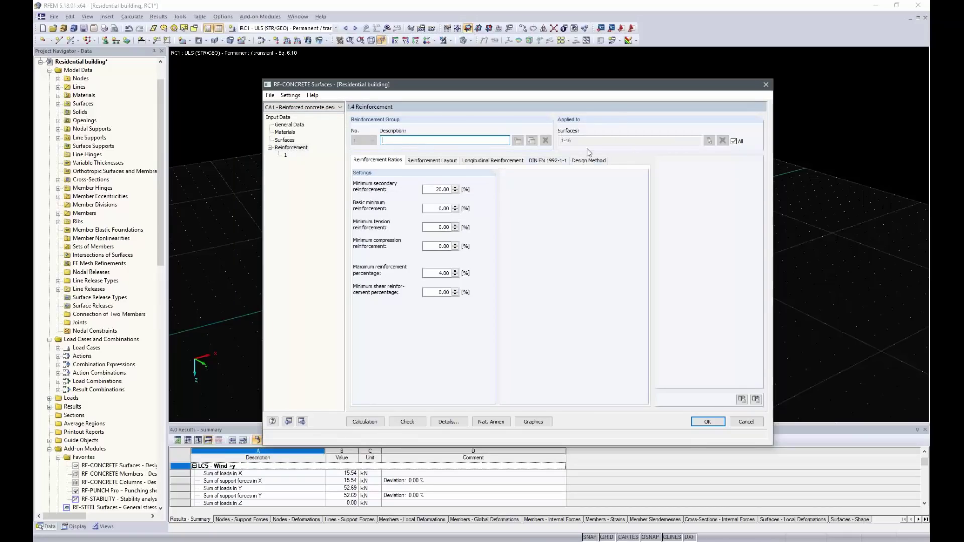
left_click(733, 141)
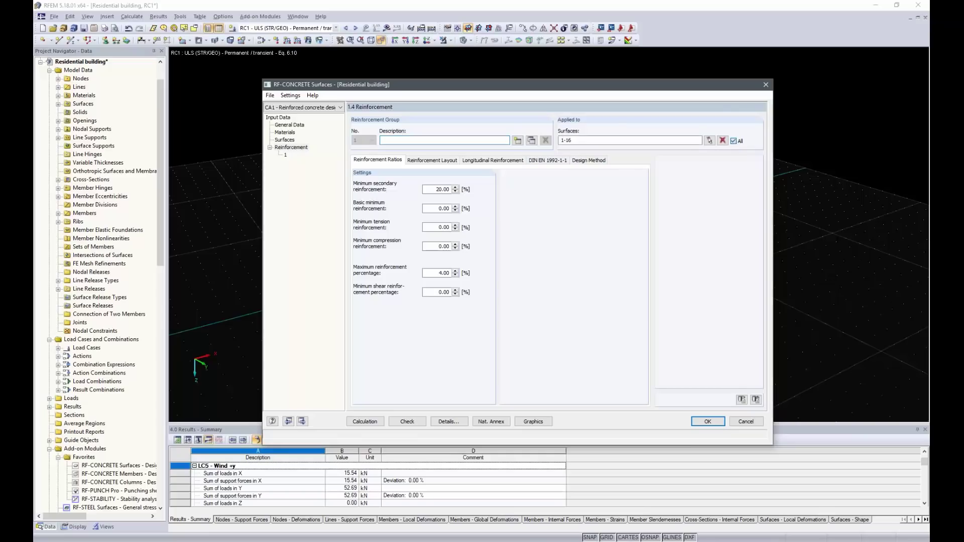
left_click(723, 140)
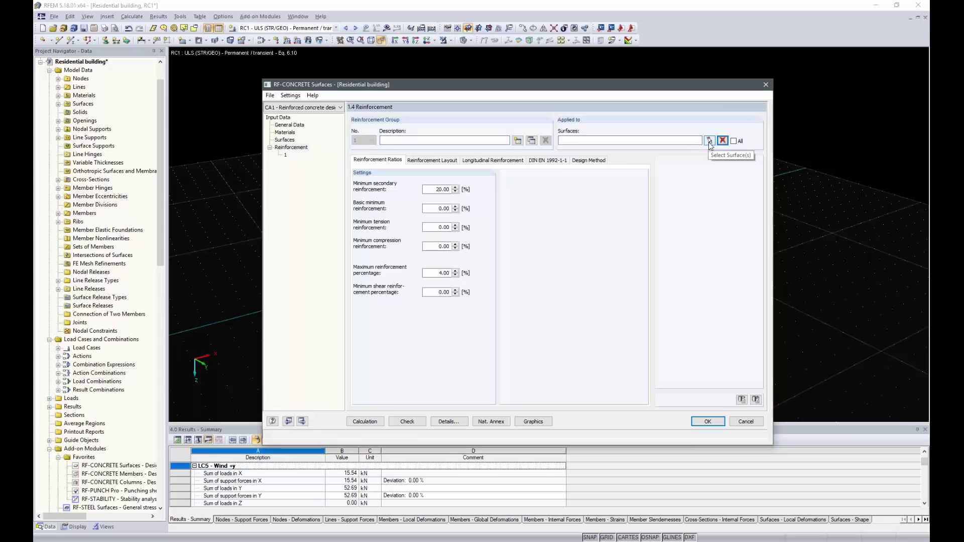
left_click(709, 141)
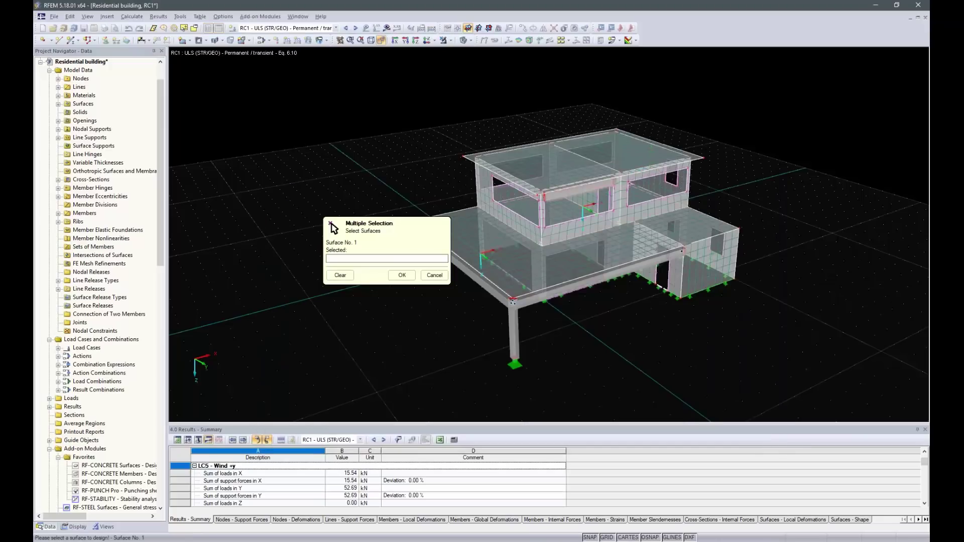
left_click(585, 209)
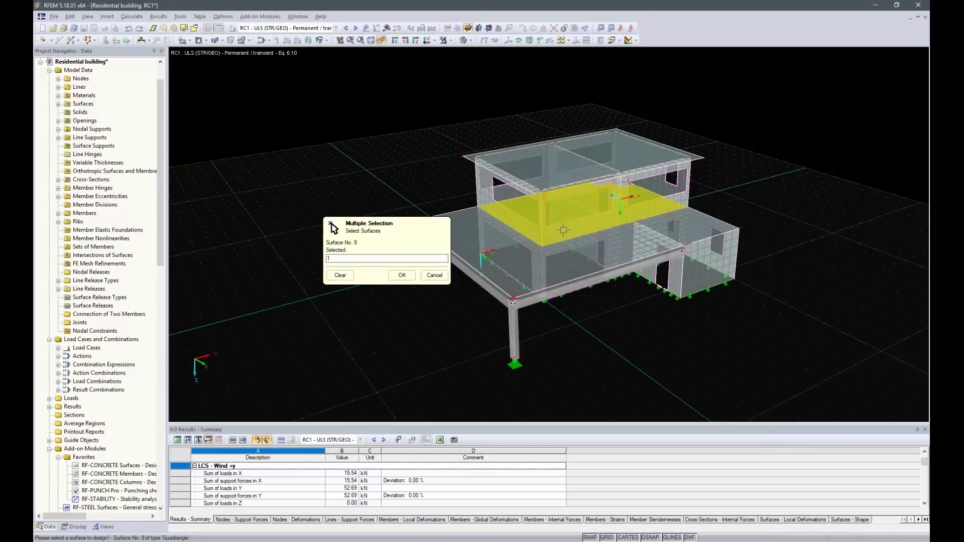
key("Return")
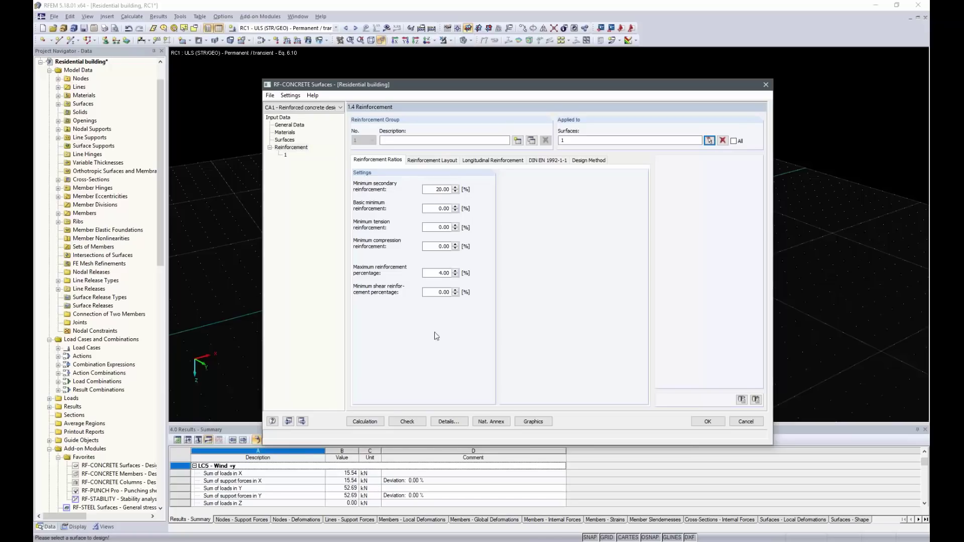
- Define the concrete cover of reinforcement group 1 according to the standard, accepting exposure class XC1 and cast-in-place concrete
left_click(430, 160)
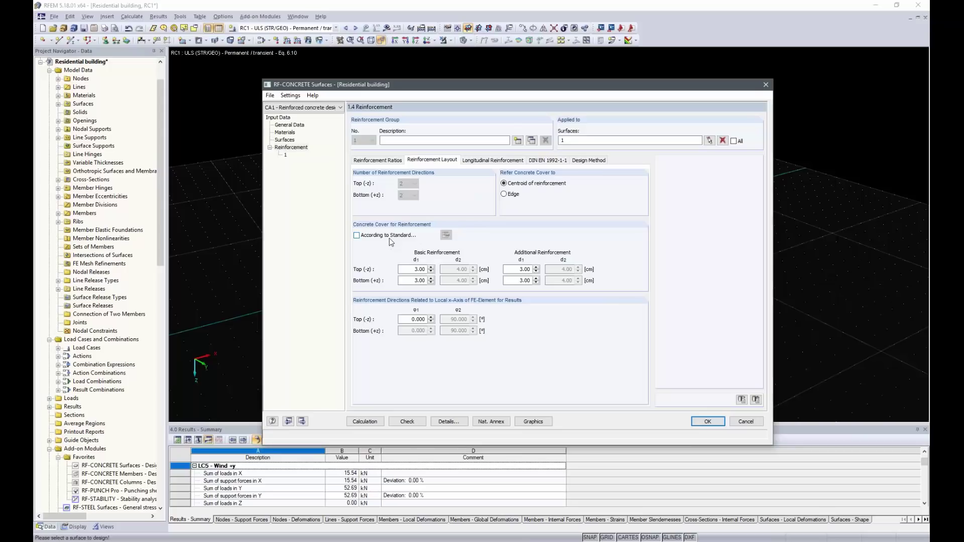
left_click(357, 235)
left_click(446, 235)
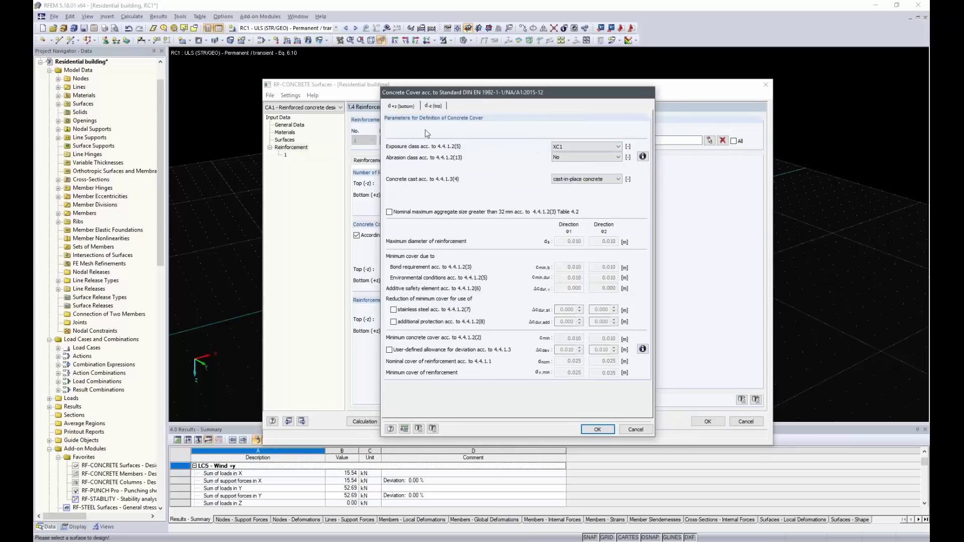
left_click(391, 107)
left_click(596, 429)
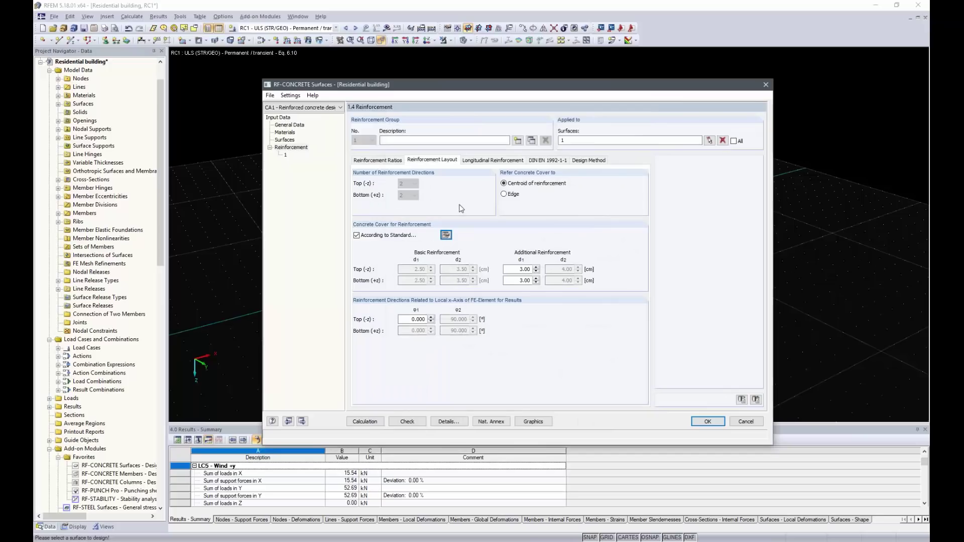
- Use the required reinforcement for the serviceability design of group 1, and review its DIN EN 1992-1-1 and design method settings
left_click(477, 161)
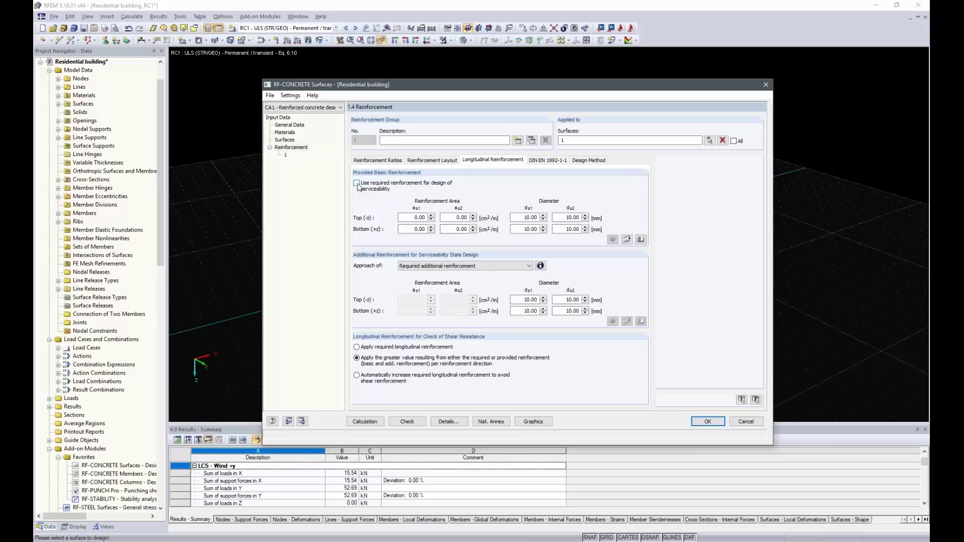
left_click(358, 185)
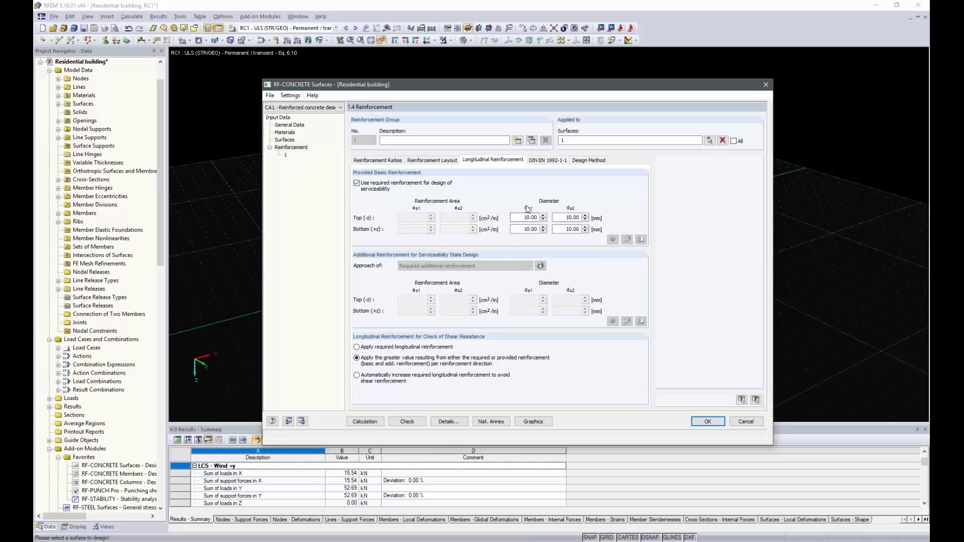
left_click(548, 162)
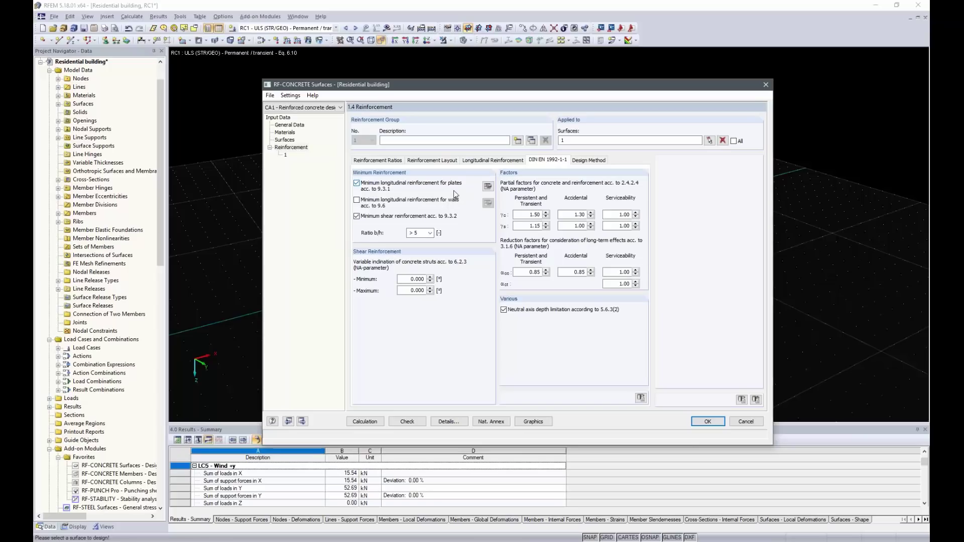
left_click(638, 398)
left_click(597, 161)
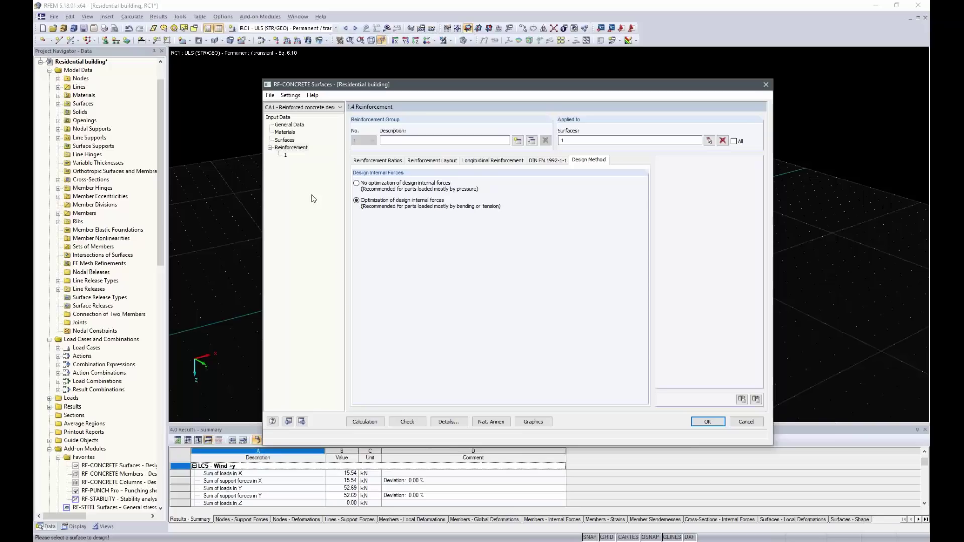
- Run the concrete surface design calculation and examine its serviceability design totals in the table and on the model
left_click(382, 421)
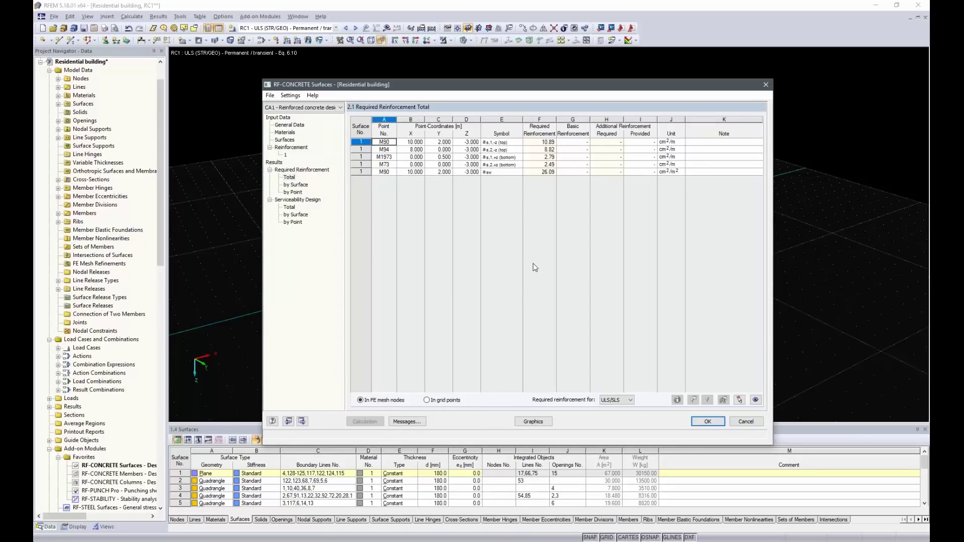
left_click(289, 207)
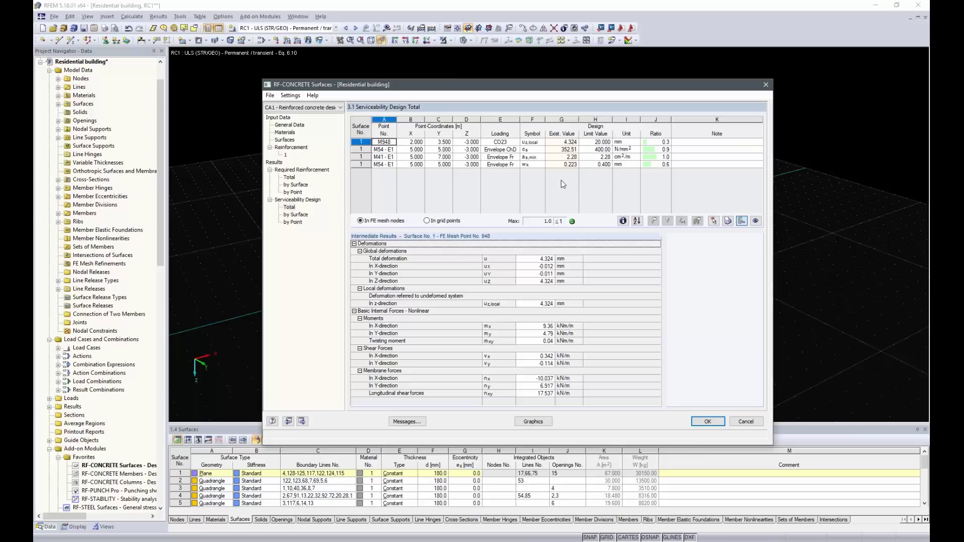
left_click(535, 422)
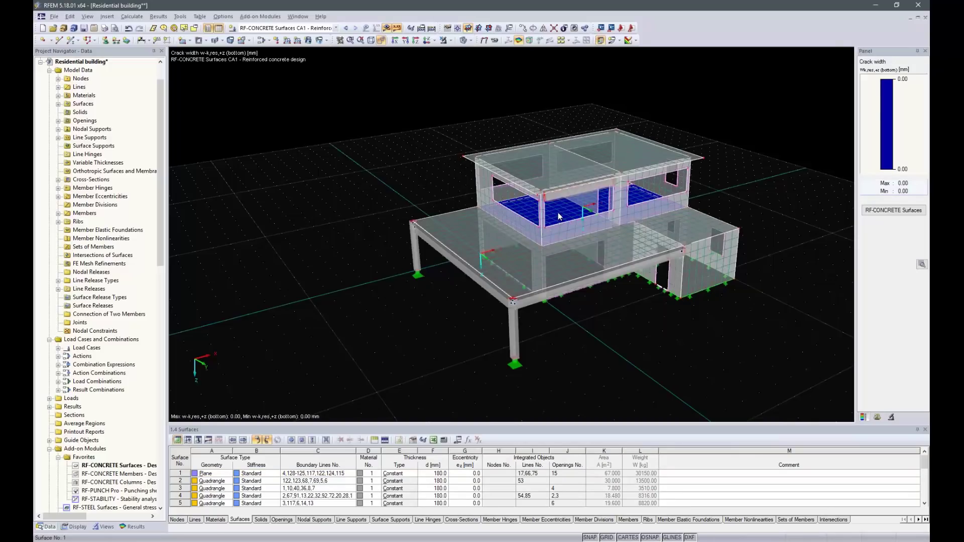
- Display only surface 1, the upper-storey floor slab, in plan view along the Z-axis
left_click(560, 217)
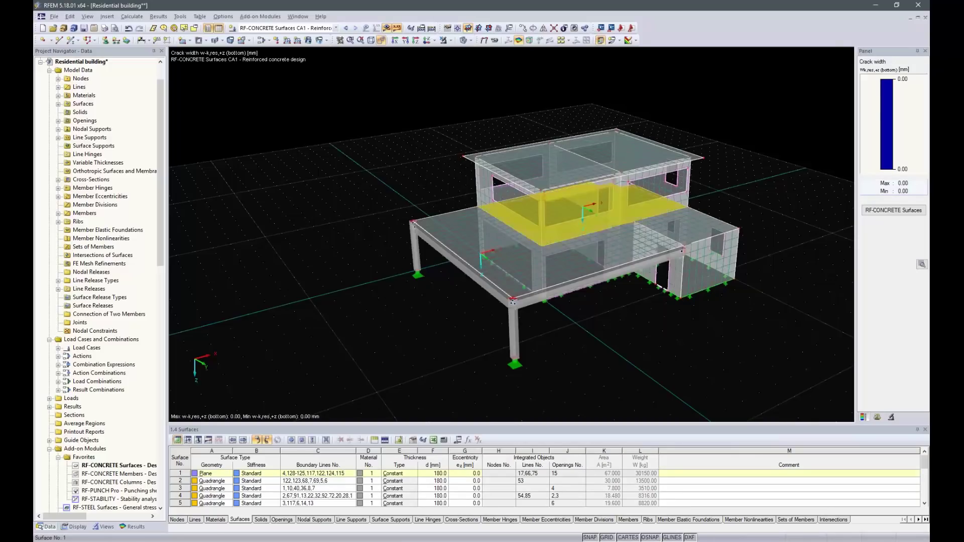
left_click(451, 41)
left_click(477, 51)
left_click(414, 43)
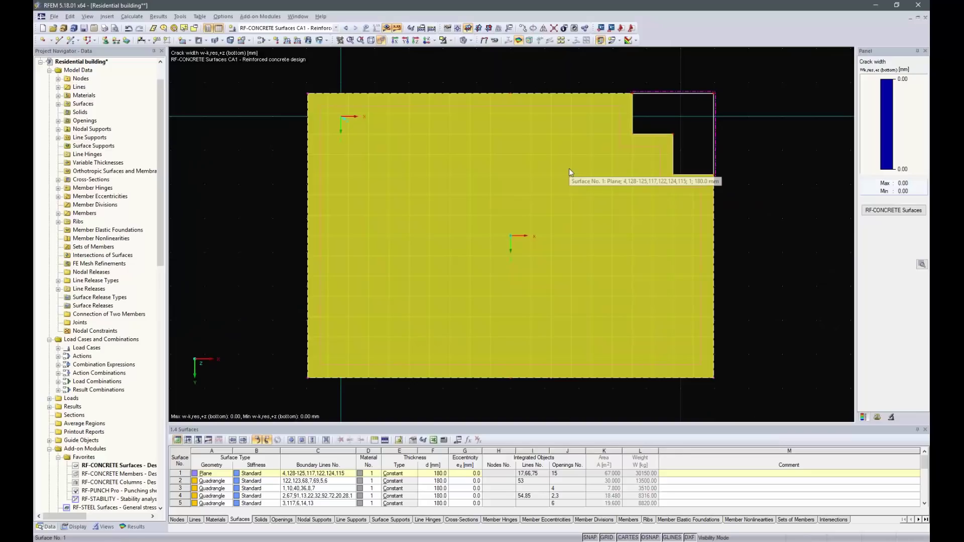
left_click(785, 185)
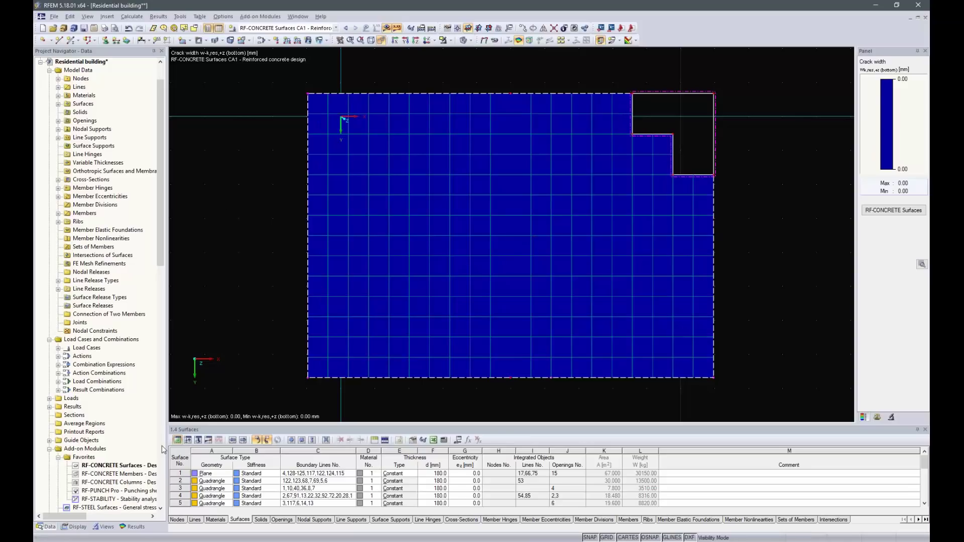
- Examine the slab's required longitudinal reinforcement at top and bottom in both directions, with the reinforcement directions shown
left_click(133, 526)
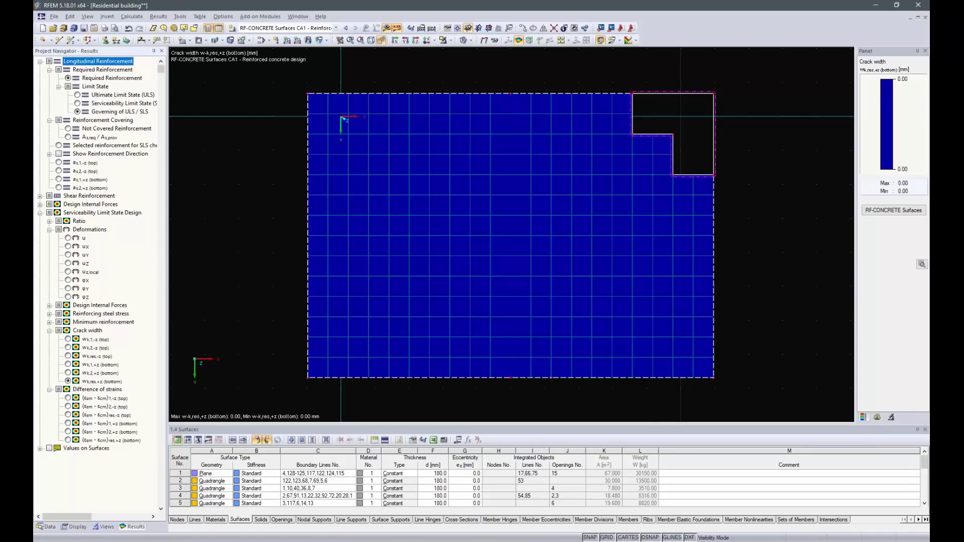
left_click(59, 162)
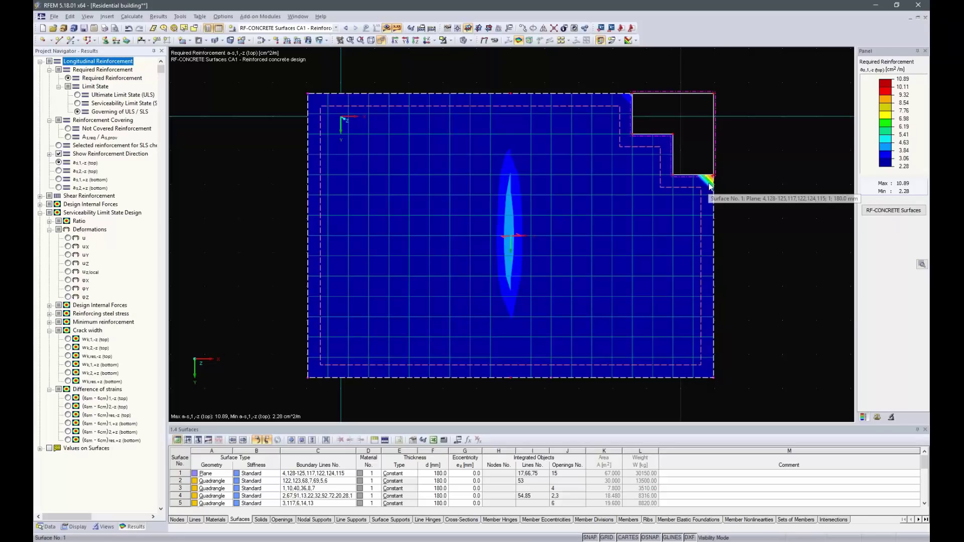
scroll(709, 190, "up", 5)
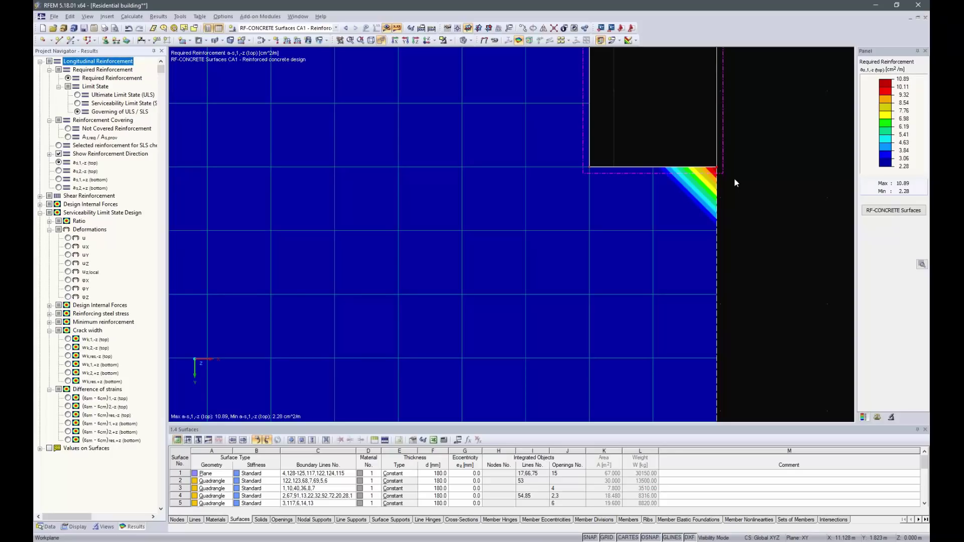
scroll(734, 179, "down", 3)
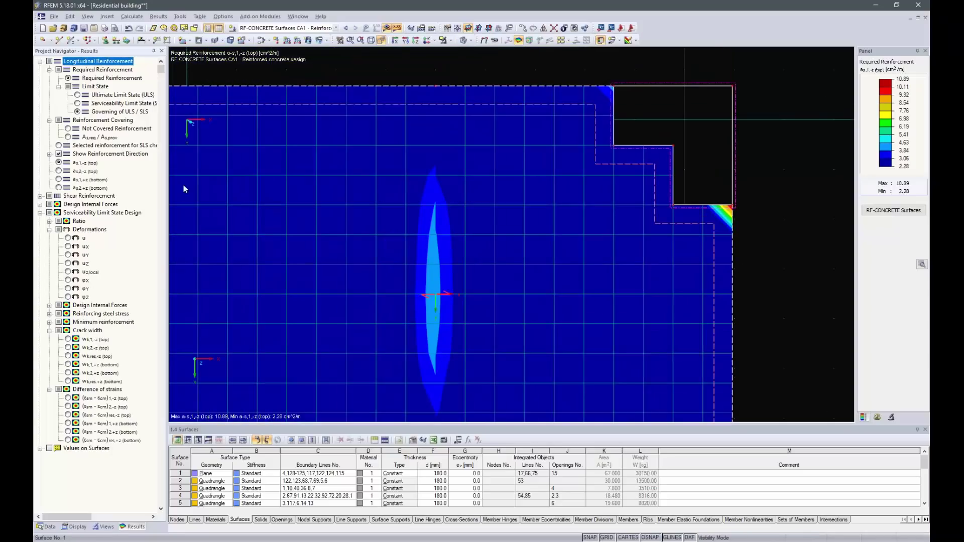
left_click(83, 172)
left_click(60, 171)
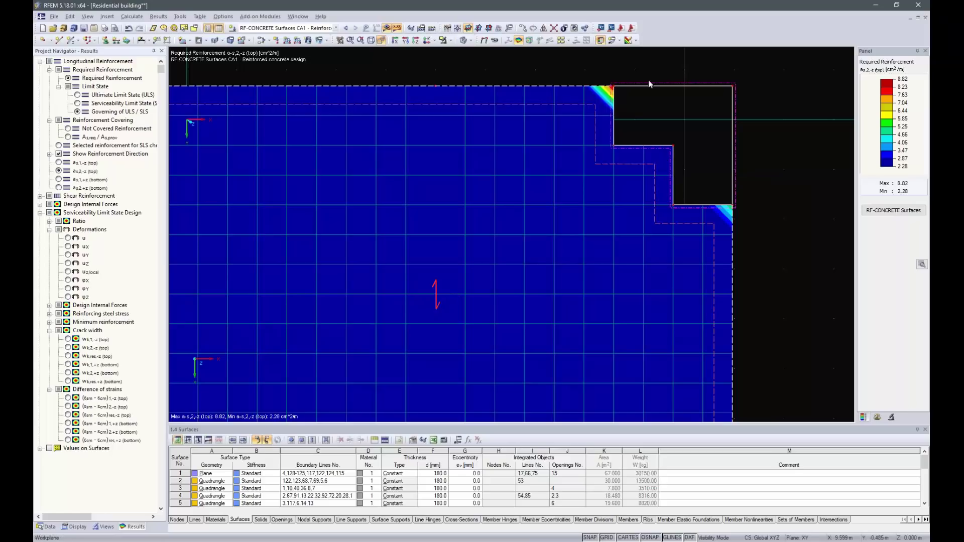
left_click(59, 179)
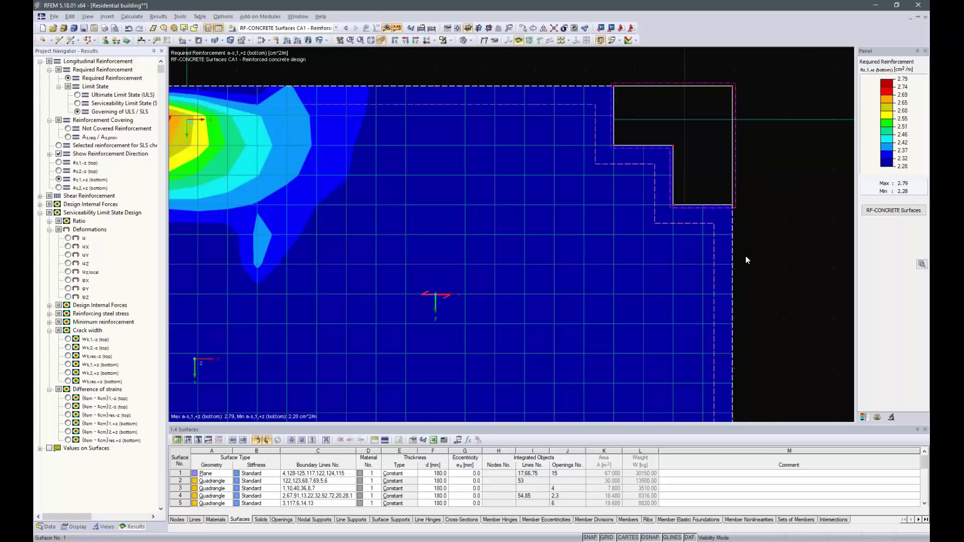
scroll(378, 212, "down", 3)
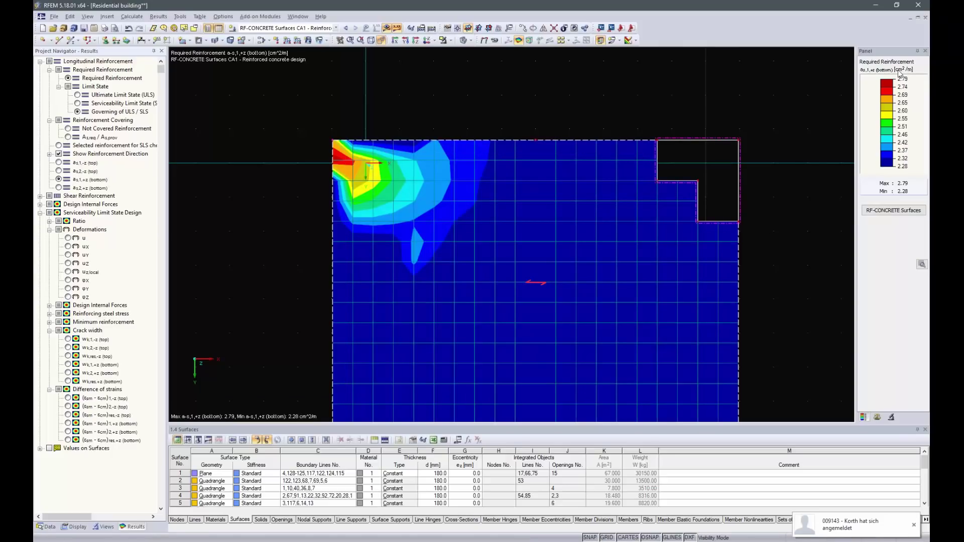
left_click(59, 187)
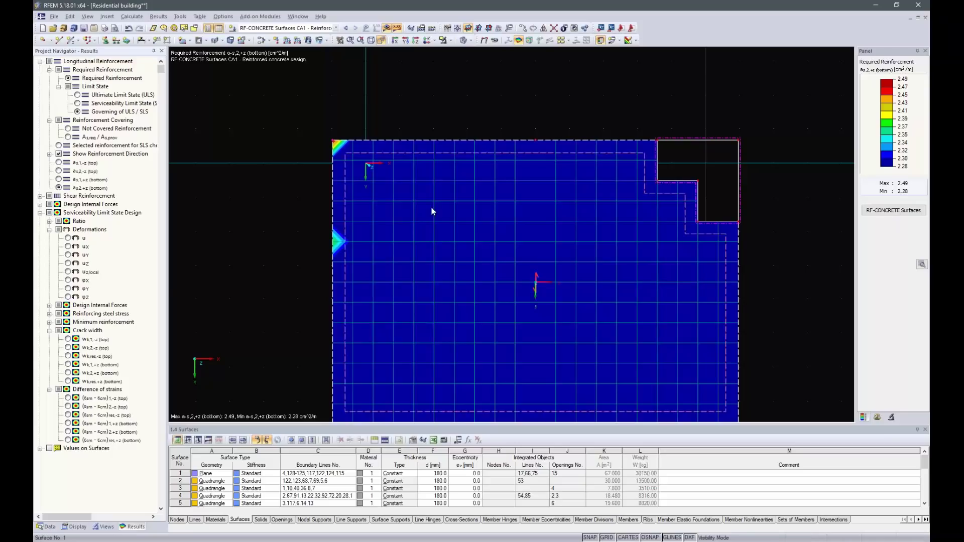
- Send the whole-slab graphic of the required bottom reinforcement in direction 1 (as,1,+z) to printout report PR1
scroll(480, 104, "down", 2)
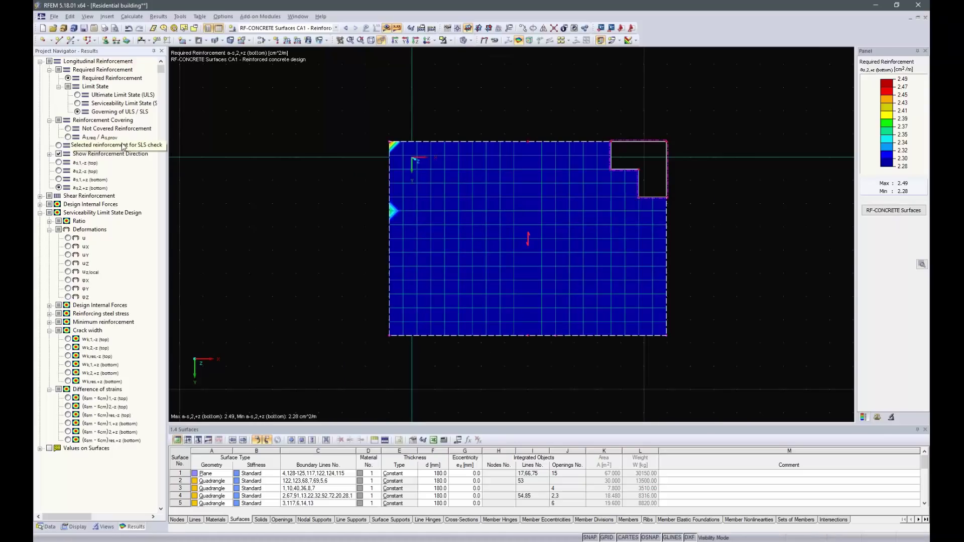
left_click(59, 179)
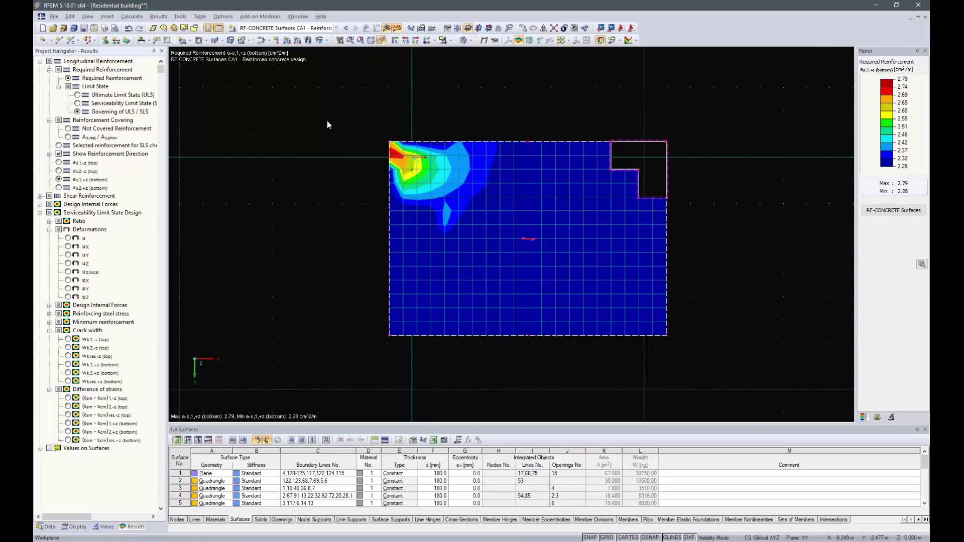
left_click(106, 29)
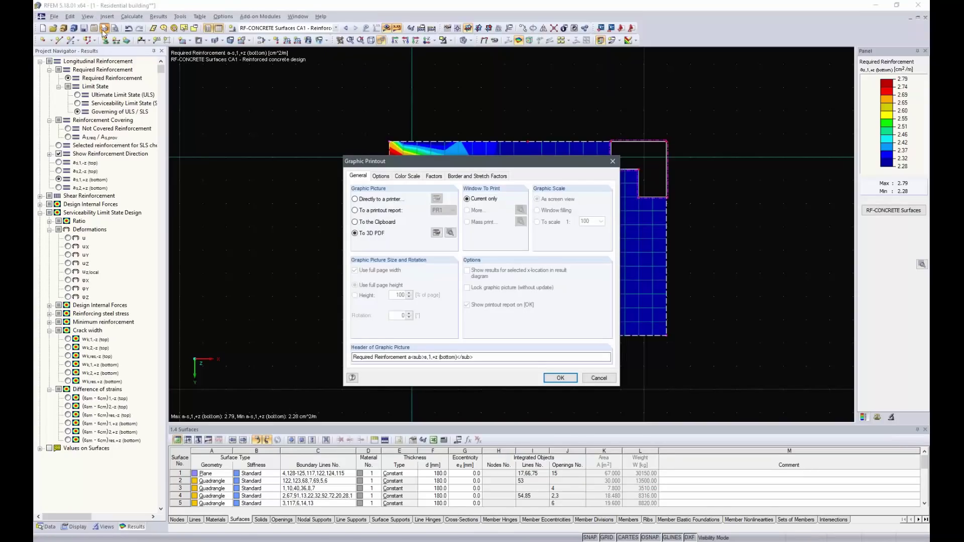
left_click(356, 210)
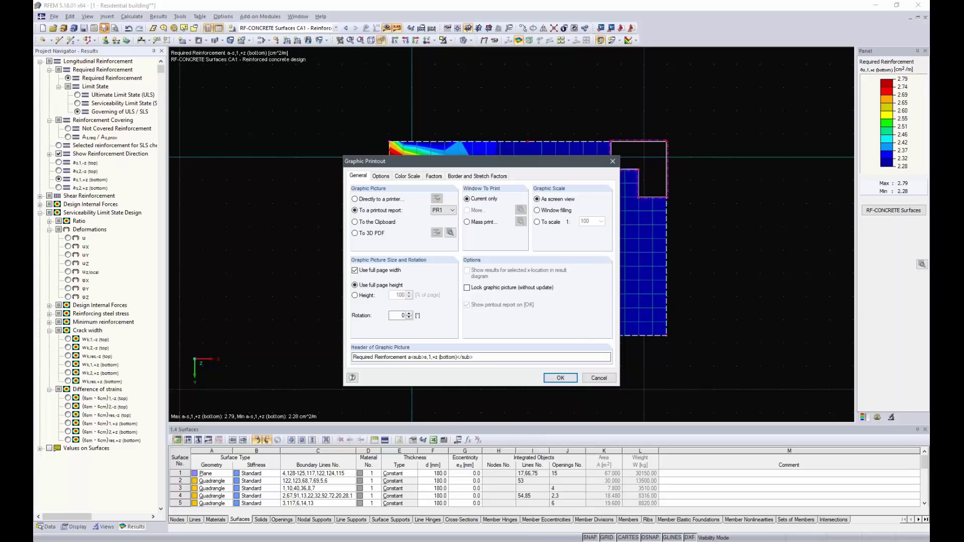
left_click(564, 380)
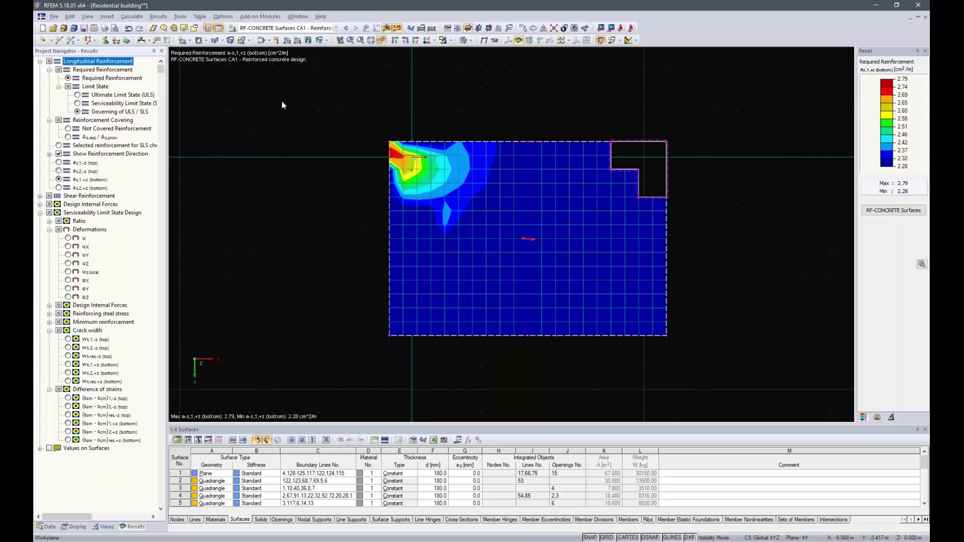
- Examine the slab's crack widths at top and bottom in both reinforcement directions
left_click(68, 340)
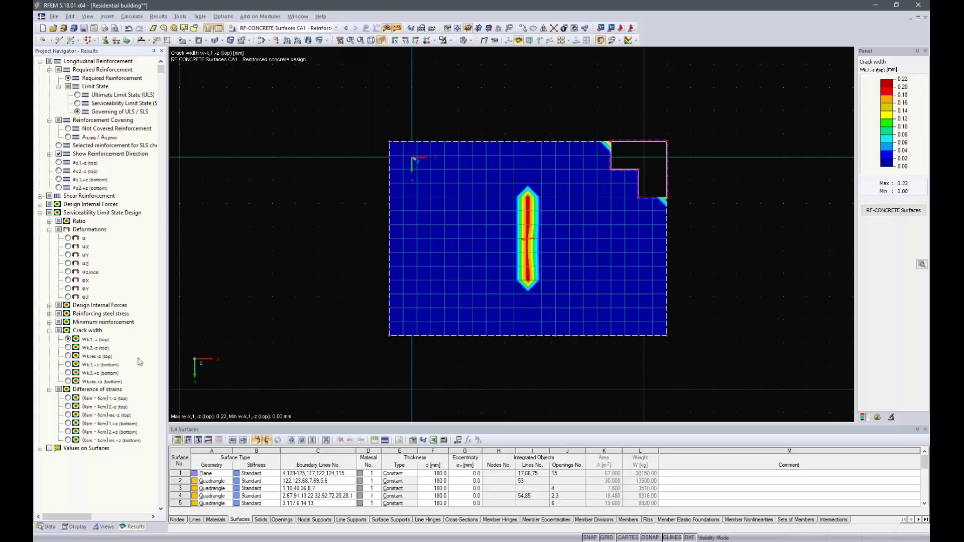
left_click(68, 348)
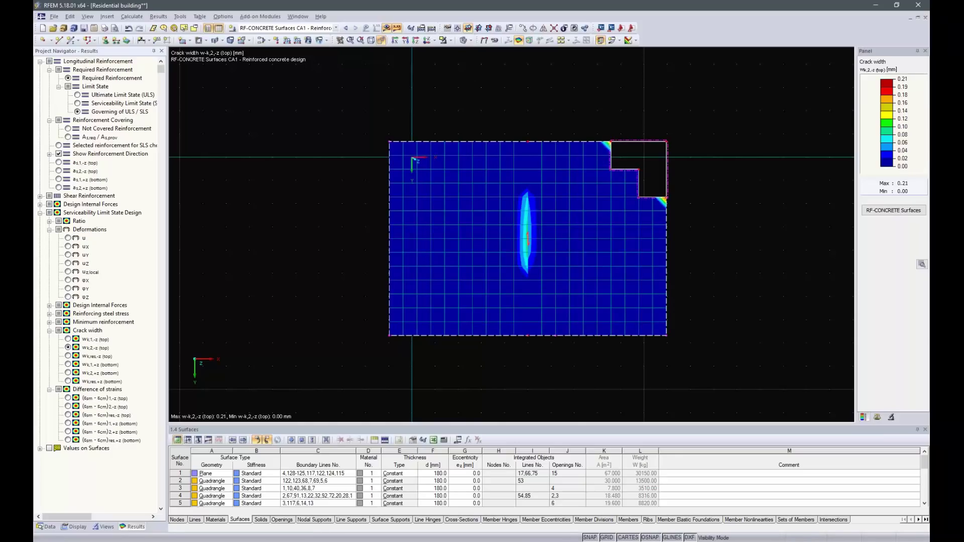
left_click(67, 365)
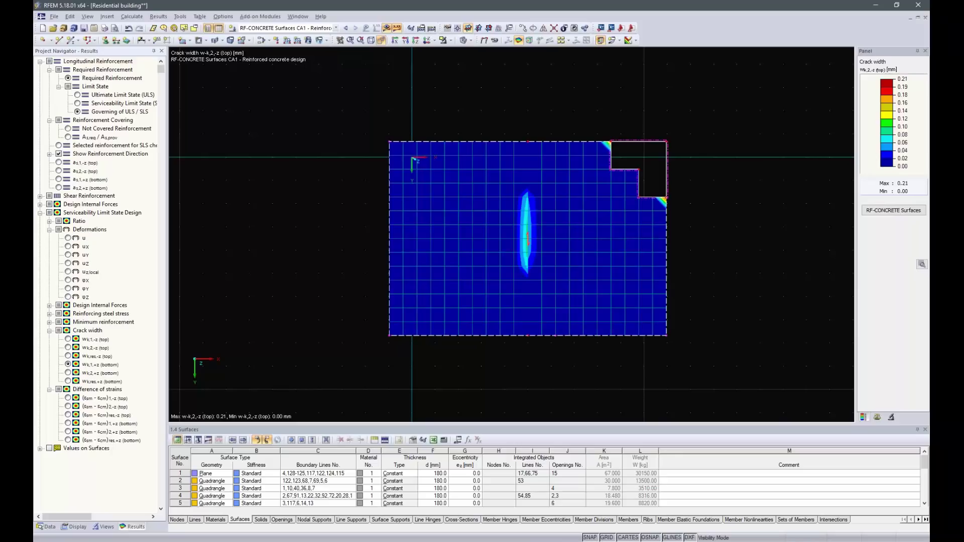
left_click(68, 374)
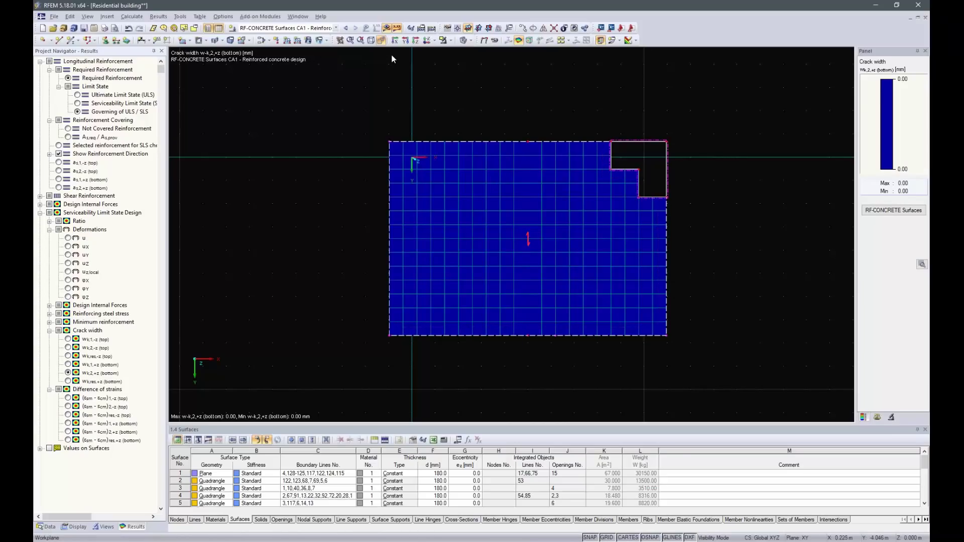
- Cancel the visibility mode and show the whole building in isometric view
left_click(449, 40)
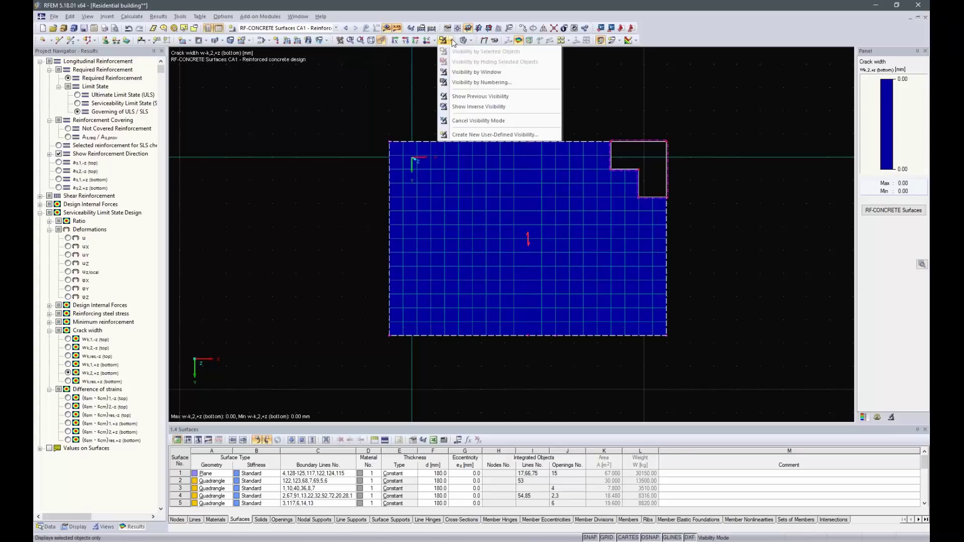
left_click(475, 122)
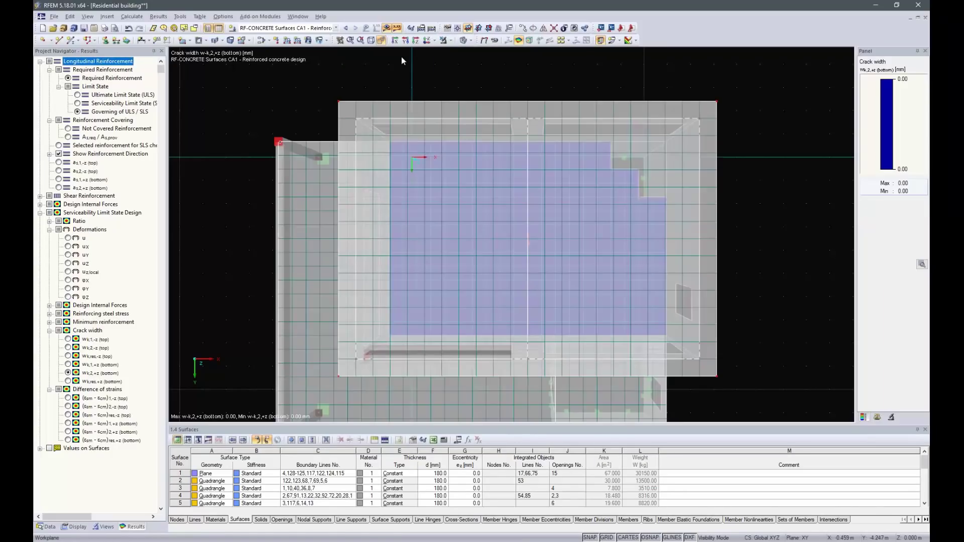
left_click(371, 40)
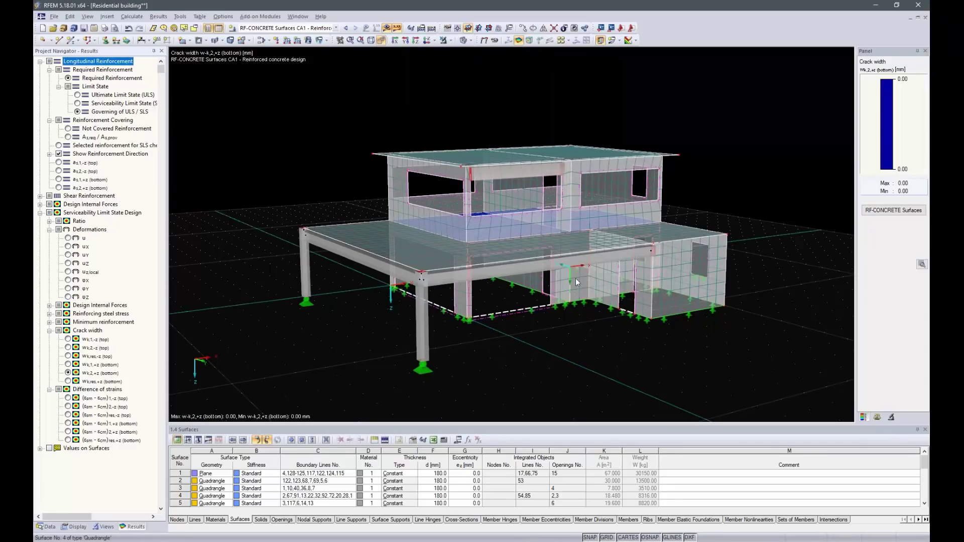
- Open the RF-CONCRETE Members add-on module for the building
left_click(46, 526)
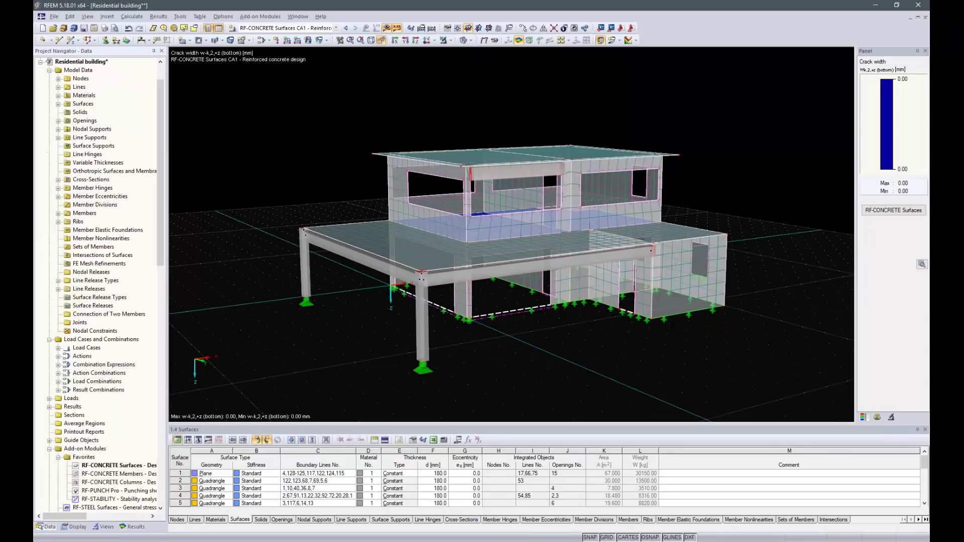
double_click(115, 475)
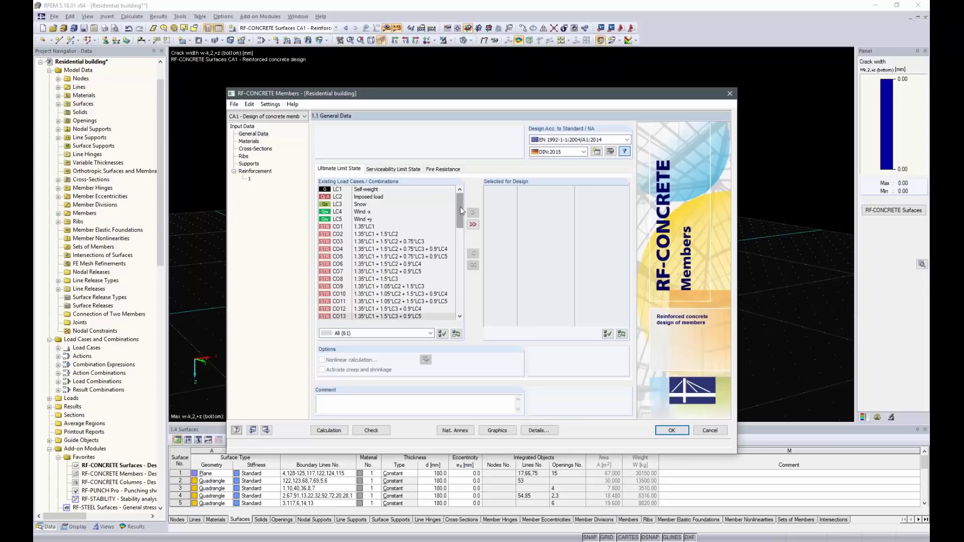
- Select result combination RC1 for the ultimate limit state design of the members
left_click_drag(460, 206, 462, 192)
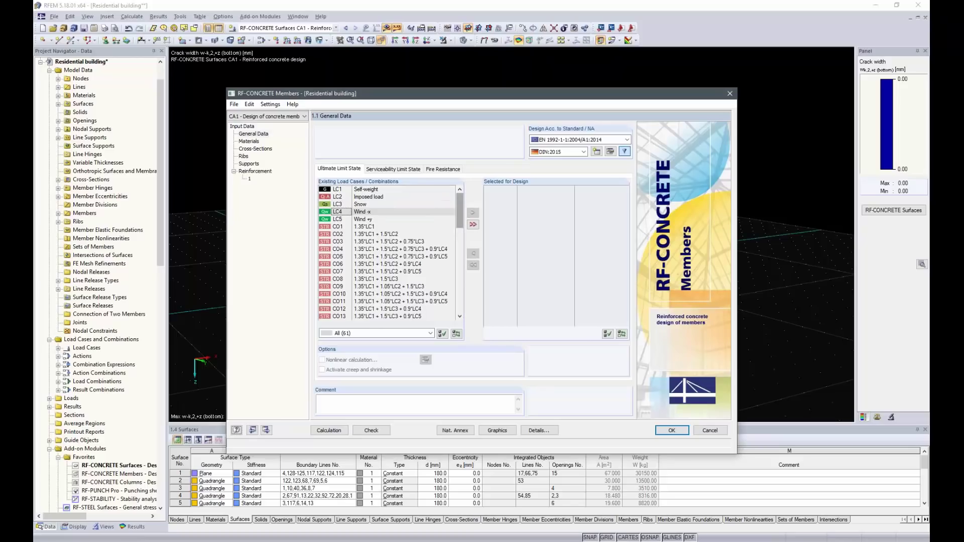
scroll(375, 295, "down", 14)
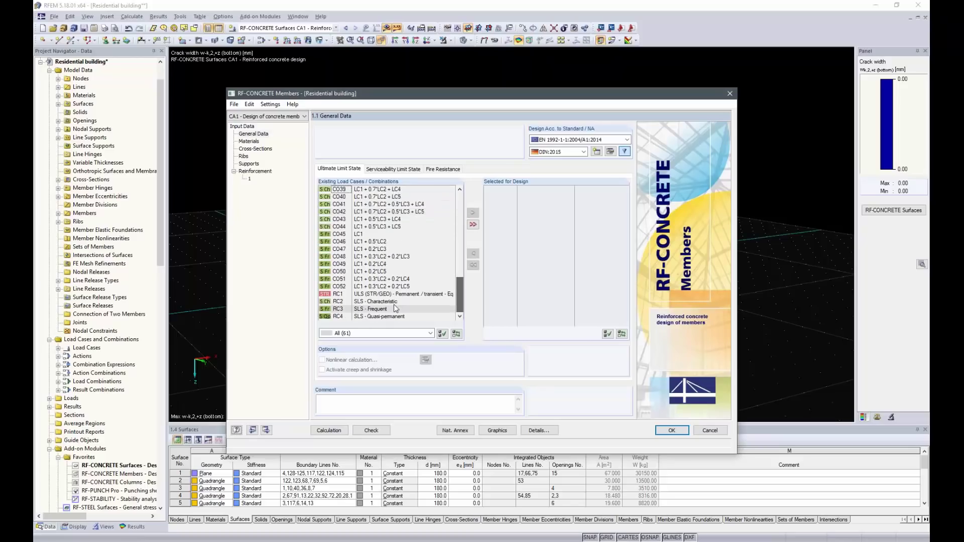
double_click(375, 295)
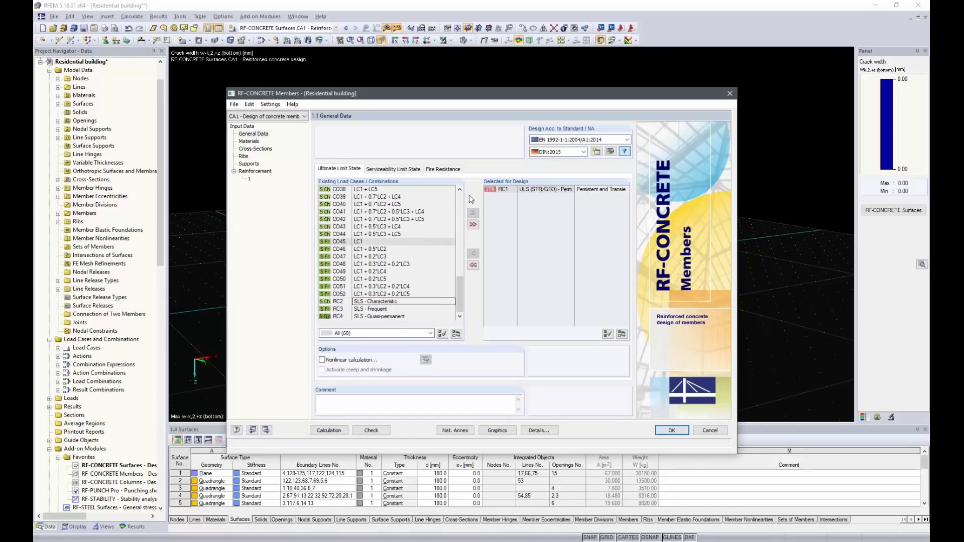
- Select result combinations RC2 (SLS - Characteristic) and RC3 (SLS - Frequent) for the serviceability limit state design
left_click(394, 169)
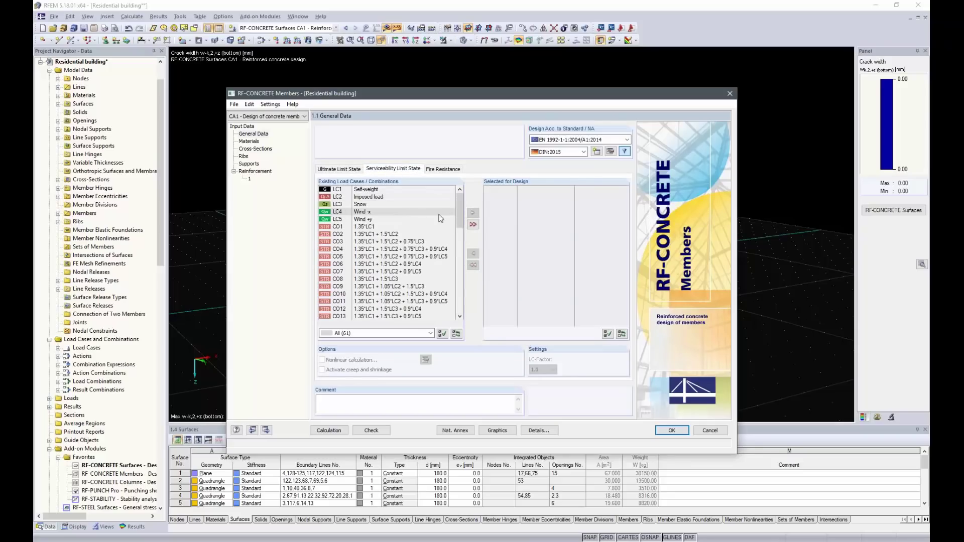
left_click_drag(460, 211, 460, 296)
left_click(370, 302)
left_click(369, 309, "shift")
left_click(473, 213)
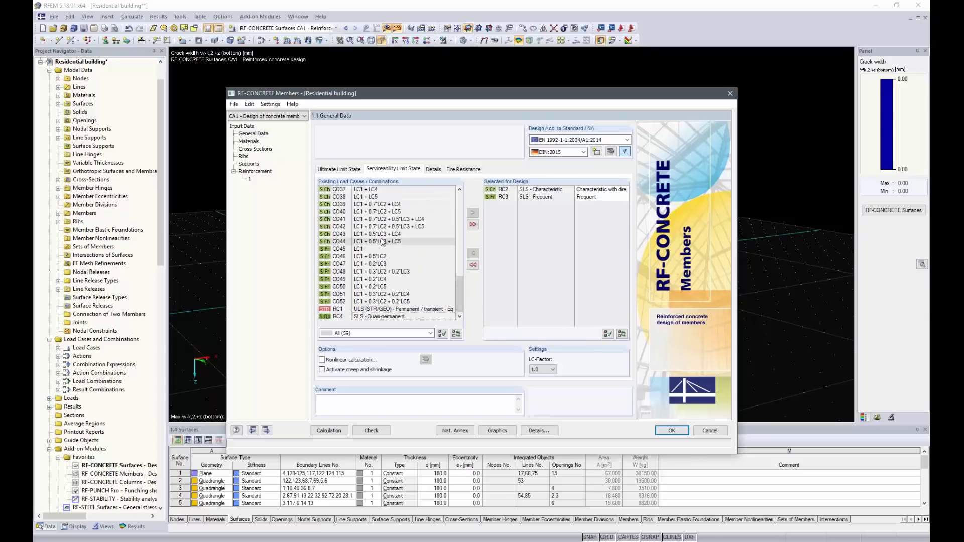
- Add quasi-permanent combinations CO22 and CO23 to the serviceability design and activate creep and shrinkage
scroll(383, 242, "up", 7)
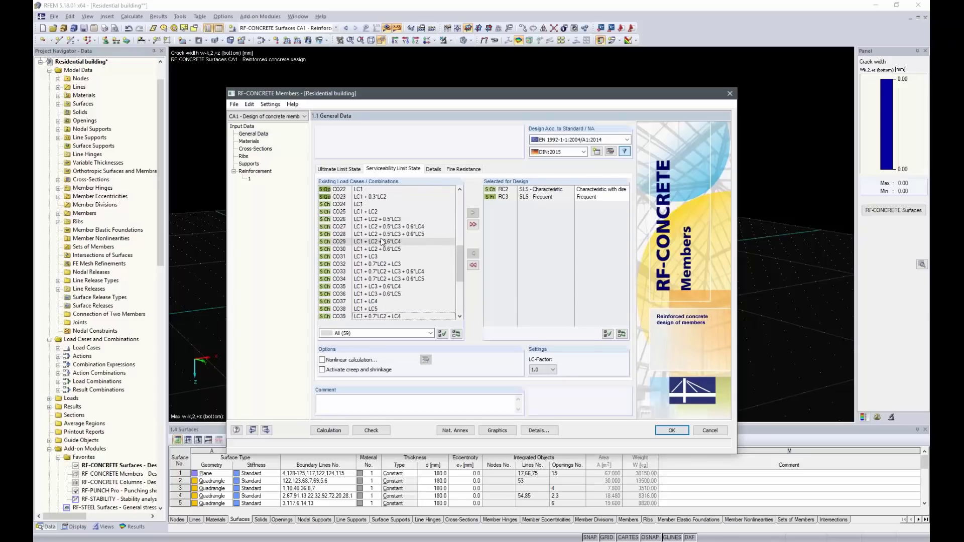
left_click(357, 235)
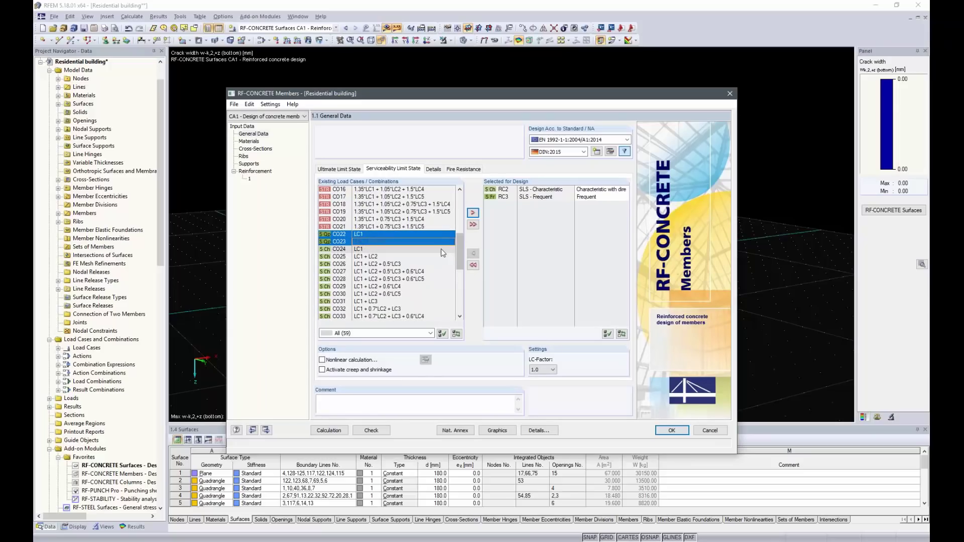
left_click(360, 243, "shift")
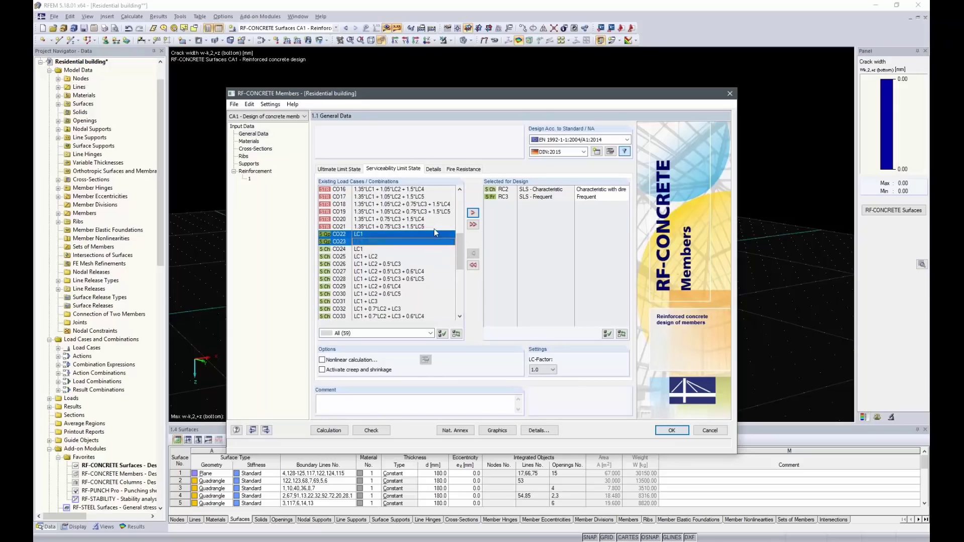
left_click(472, 212)
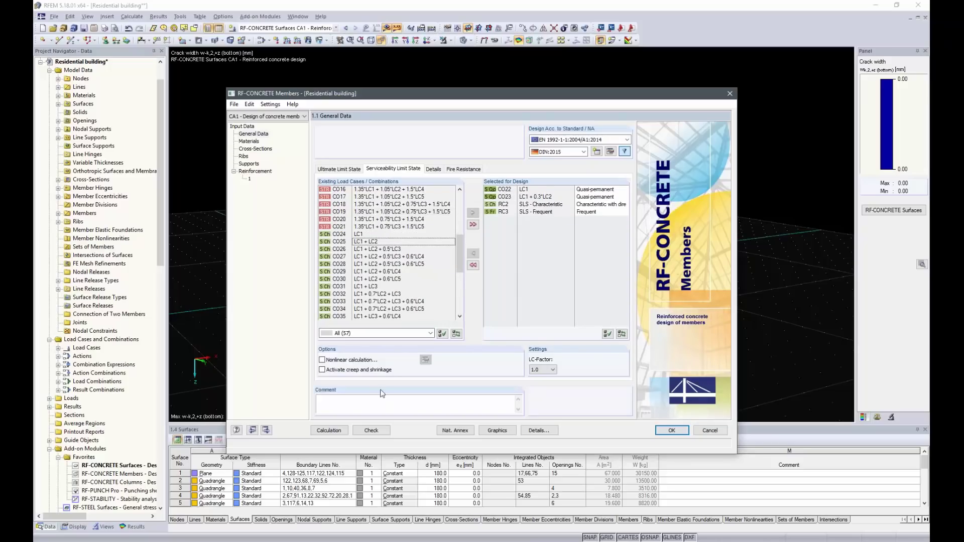
left_click(322, 371)
- Review the input data for materials, cross-sections including the 300/300 rectangle's creep and shrinkage settings, ribs and supports
left_click(249, 141)
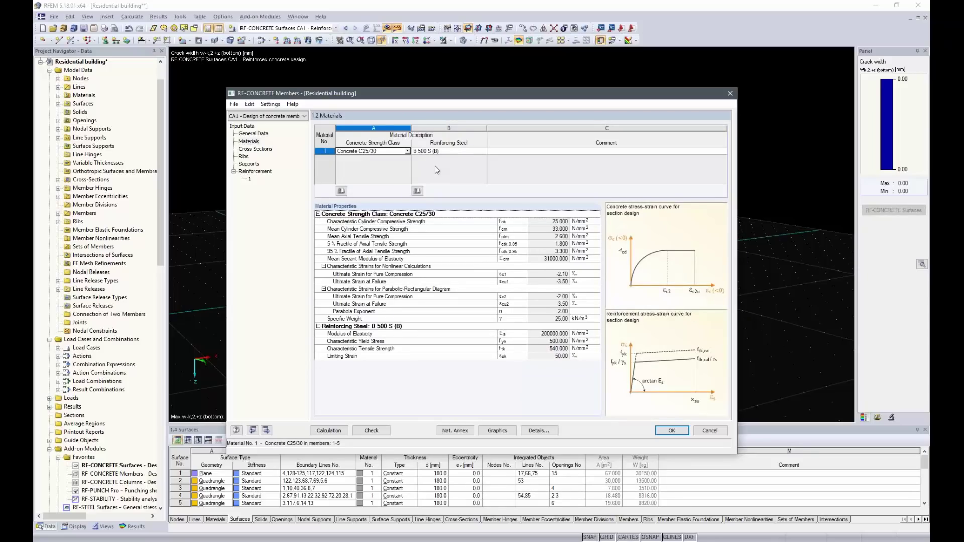
left_click(254, 149)
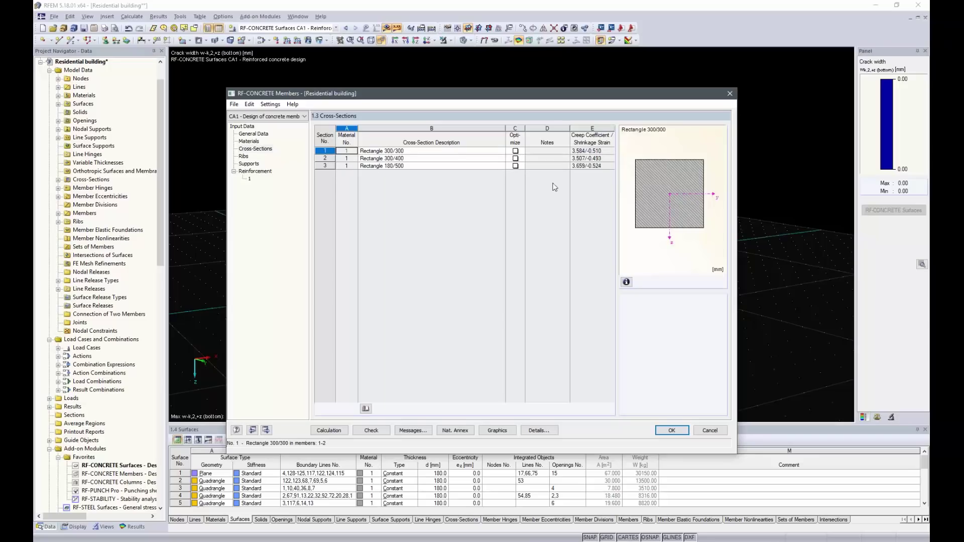
left_click(601, 152)
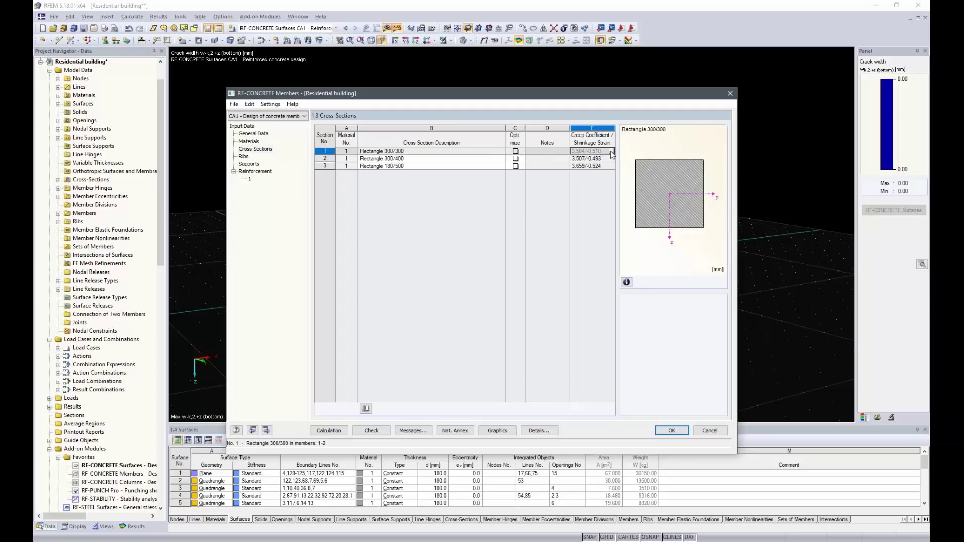
left_click(612, 151)
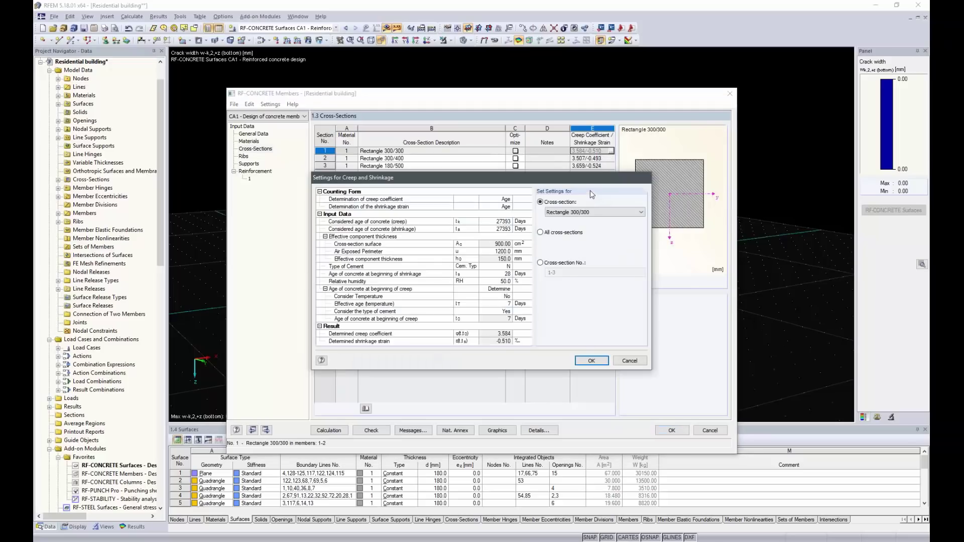
left_click(624, 359)
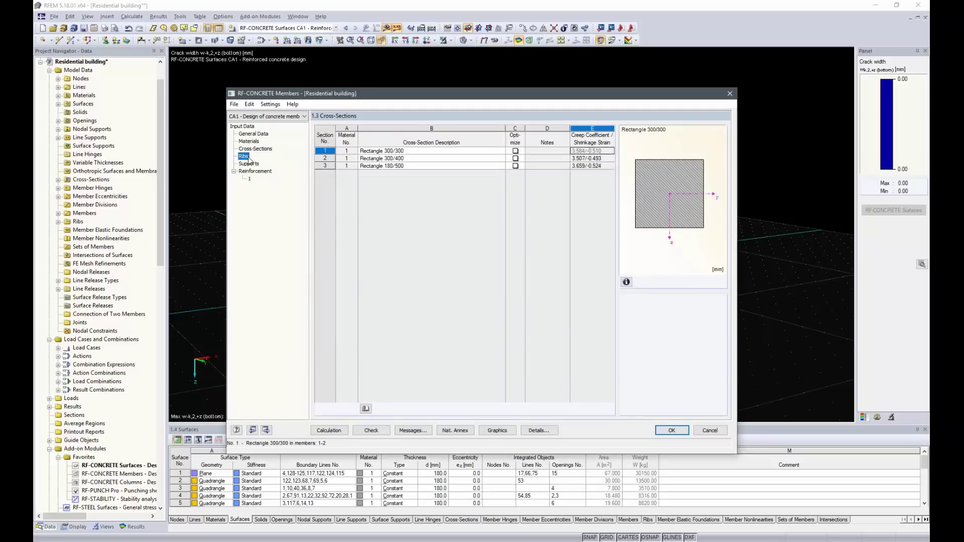
left_click(243, 156)
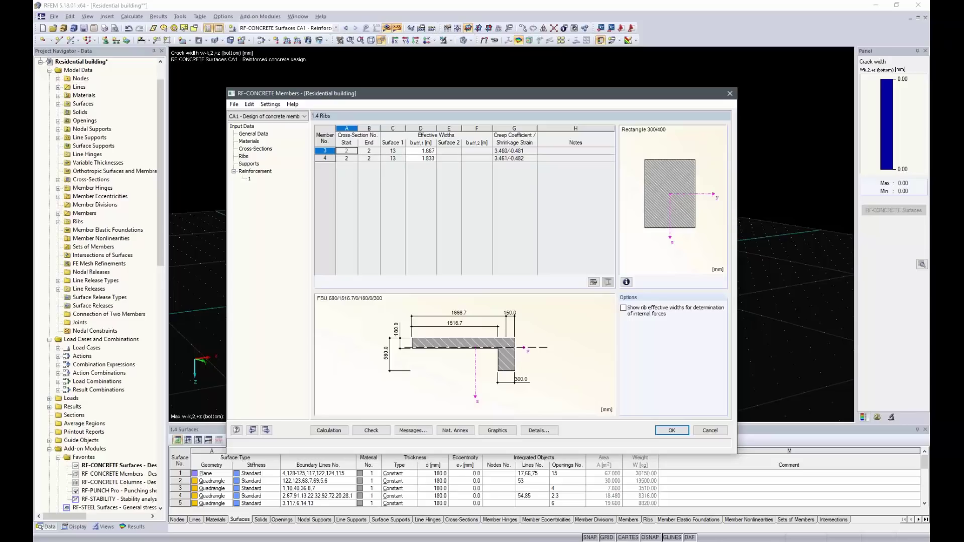
left_click(249, 164)
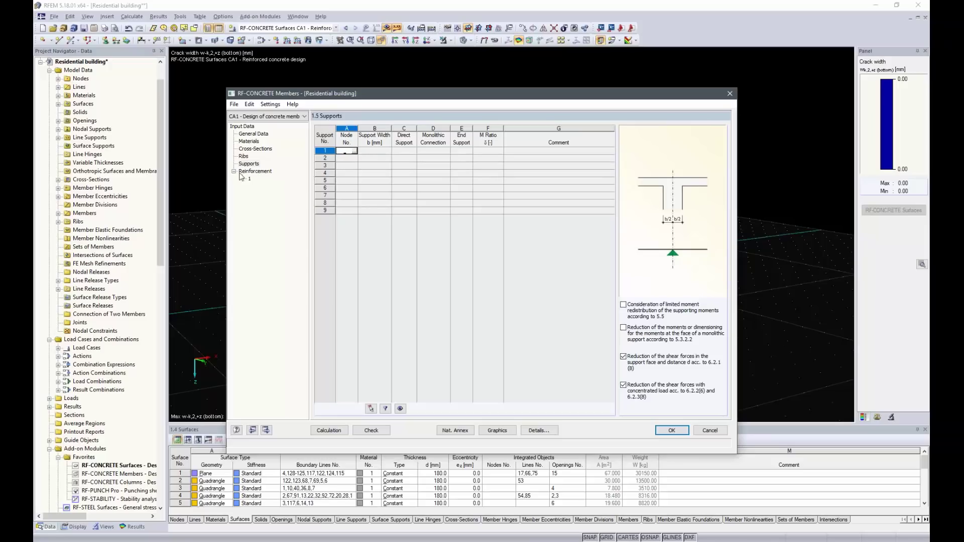
- Name the reinforcement group "Edge Beams" and apply it only to members 3 and 4
left_click(258, 171)
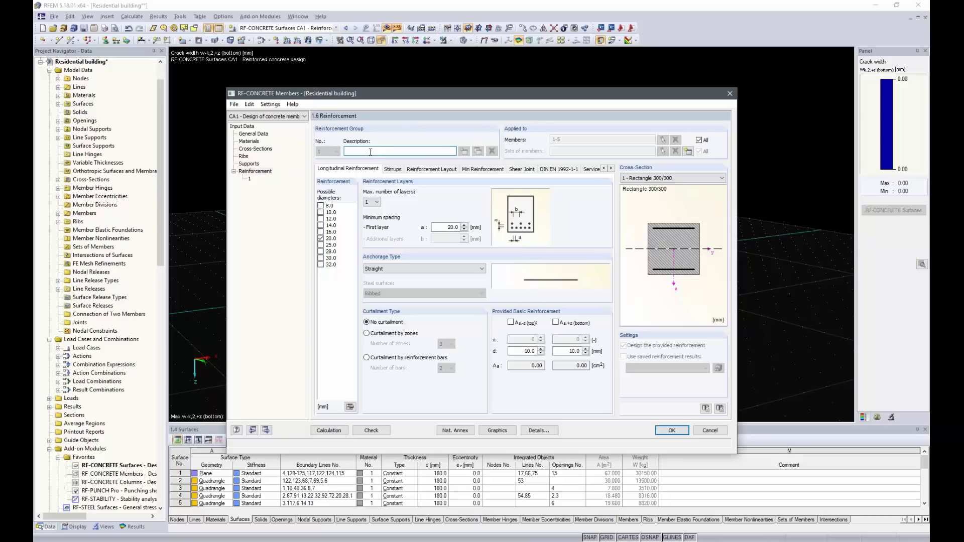
left_click_drag(445, 95, 407, 106)
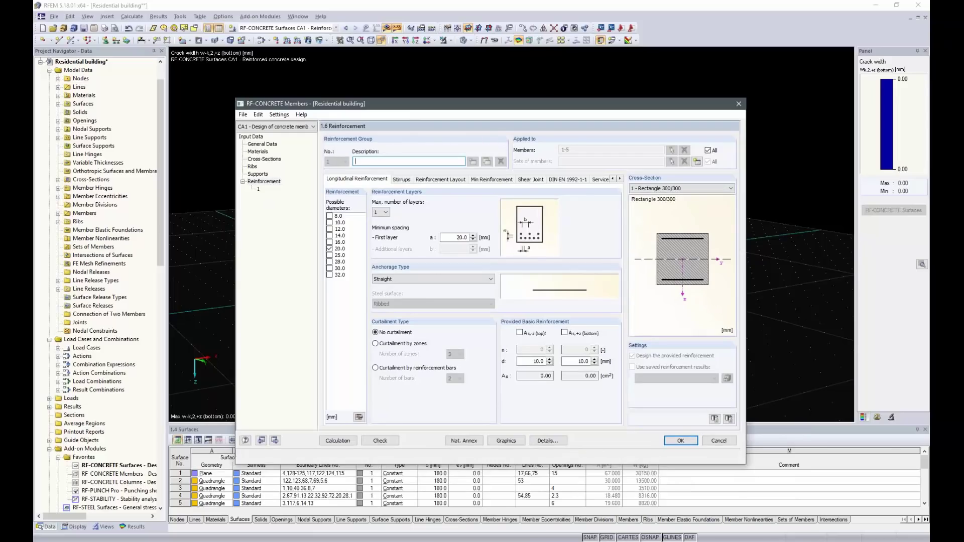
type("dge Beams")
left_click(708, 151)
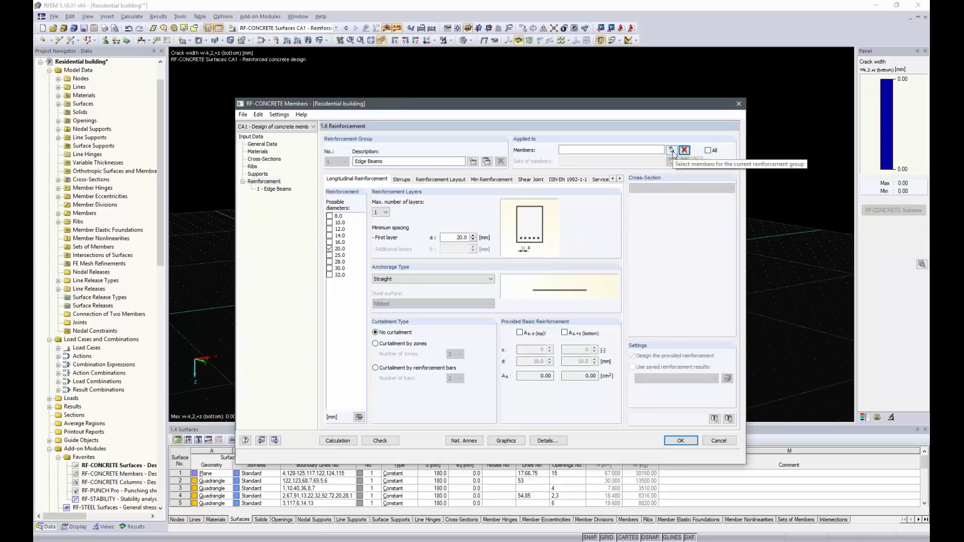
left_click(672, 151)
left_click(552, 251)
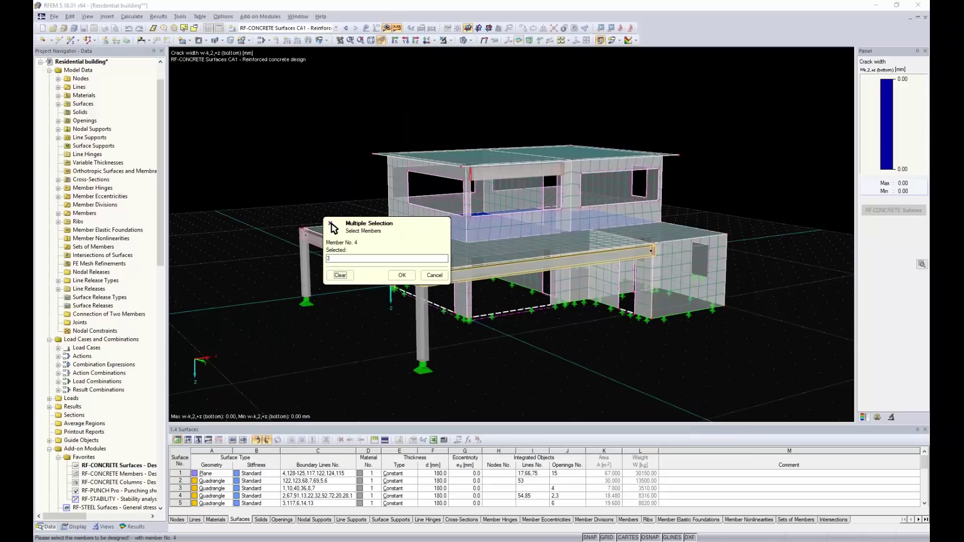
left_click(312, 232)
left_click(402, 275)
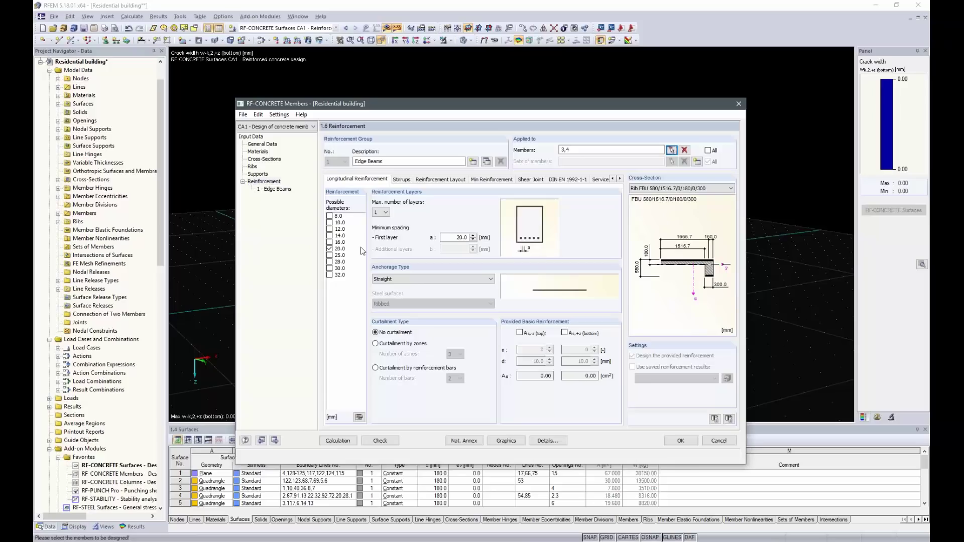
- Allow 16 mm longitudinal bars in up to 2 layers and 8 mm stirrups for the edge beams
left_click(329, 242)
left_click(384, 213)
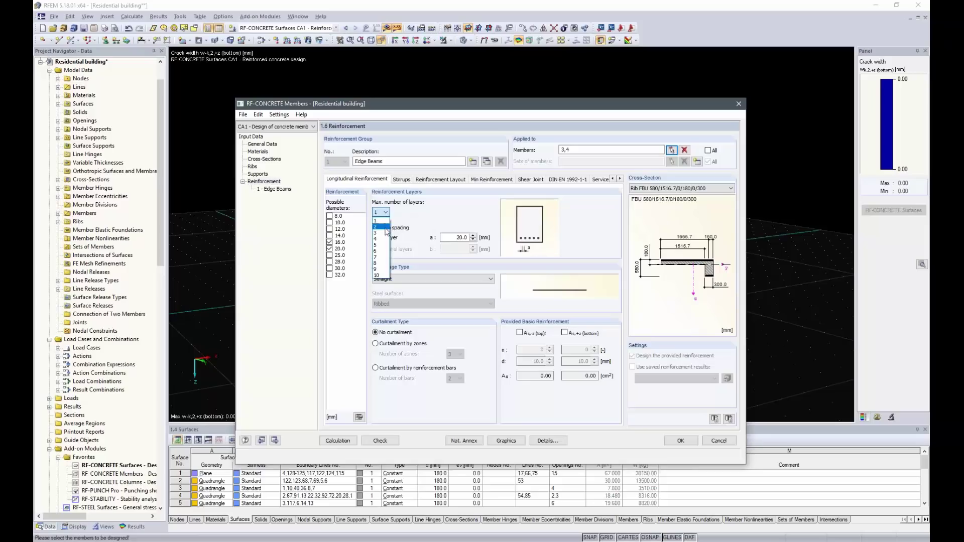
left_click(382, 226)
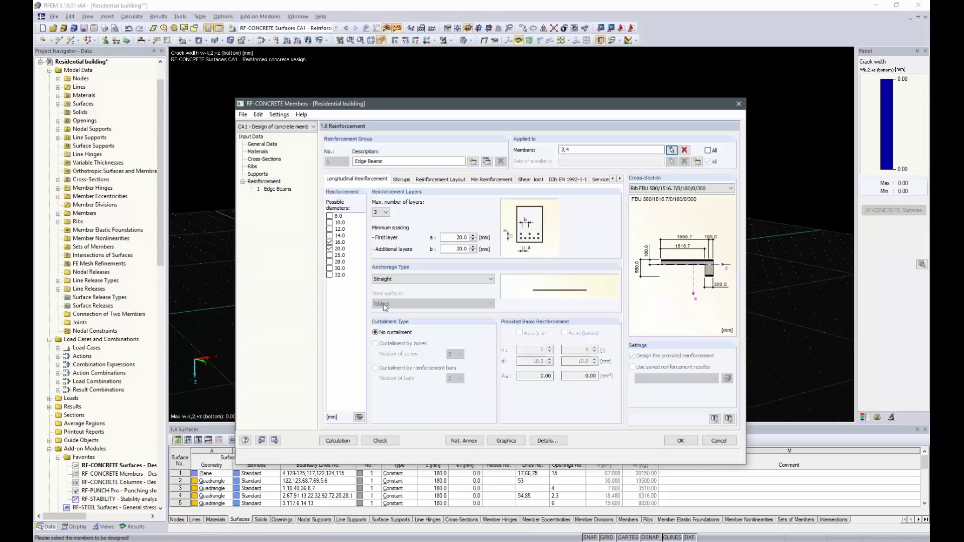
left_click(402, 180)
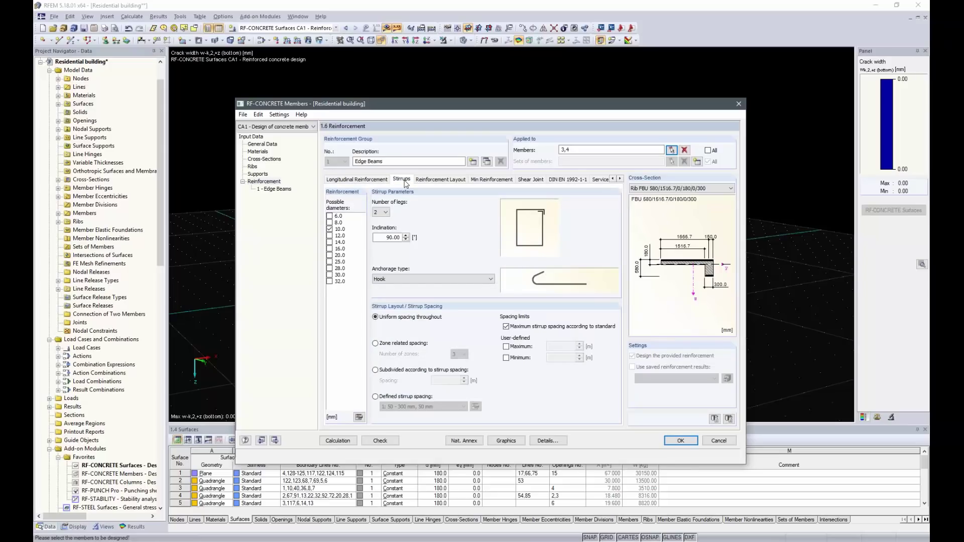
left_click(330, 223)
- Apply the standard's minimum concrete cover with exposure class XC4 on all sides and exclude the torsional moment MT from the design
left_click(439, 180)
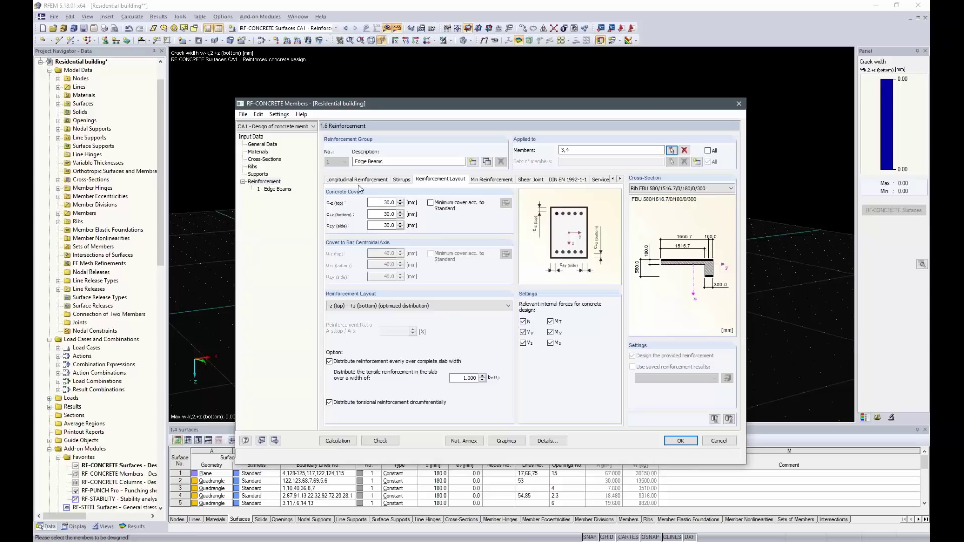
left_click(431, 203)
left_click(506, 203)
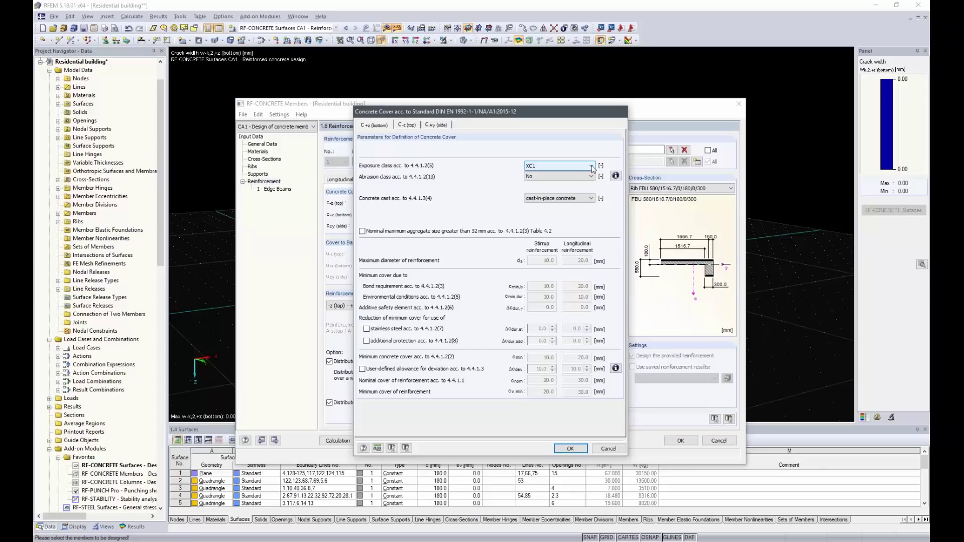
left_click(590, 168)
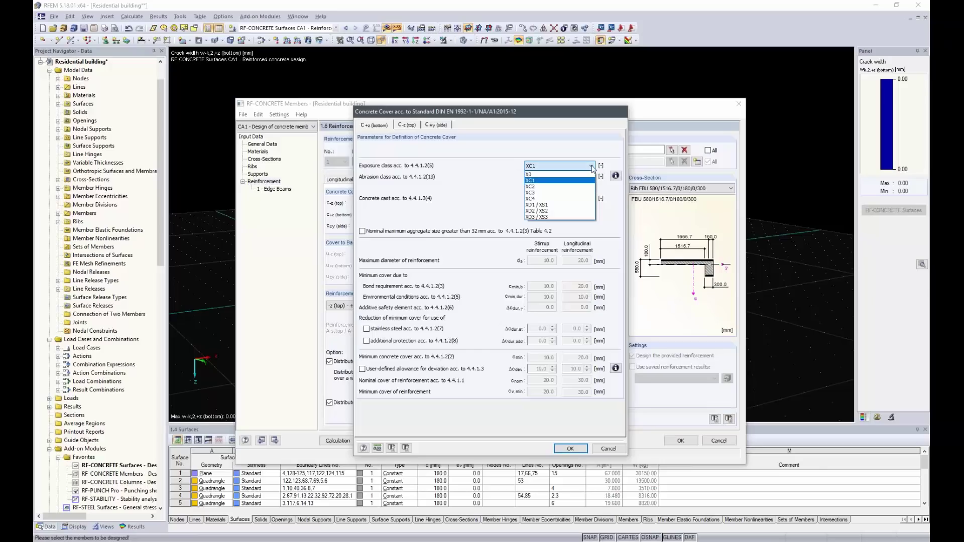
left_click(556, 202)
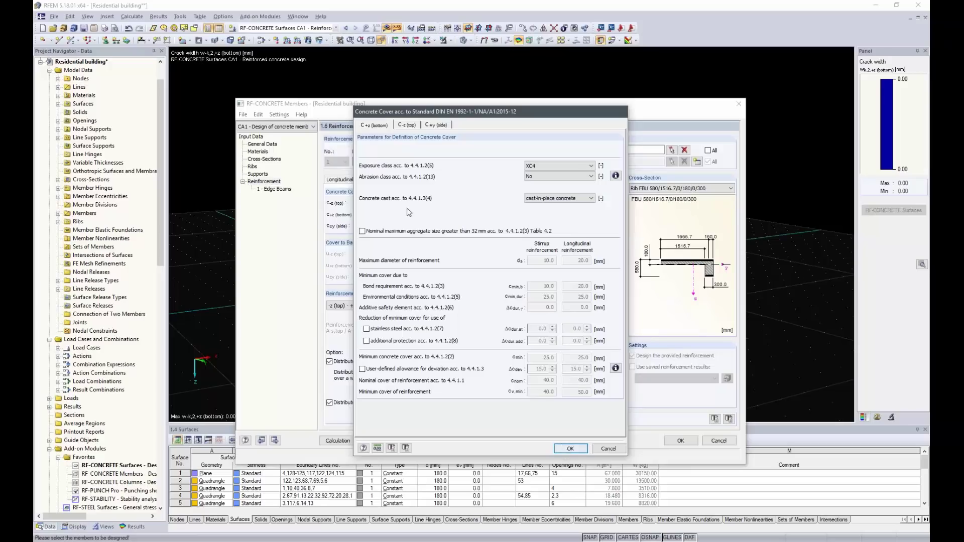
left_click(415, 126)
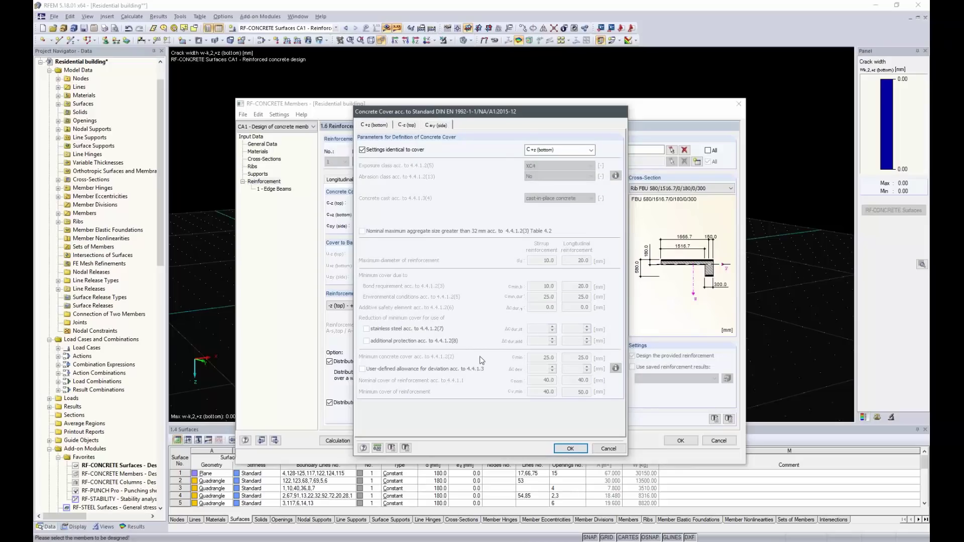
left_click(570, 448)
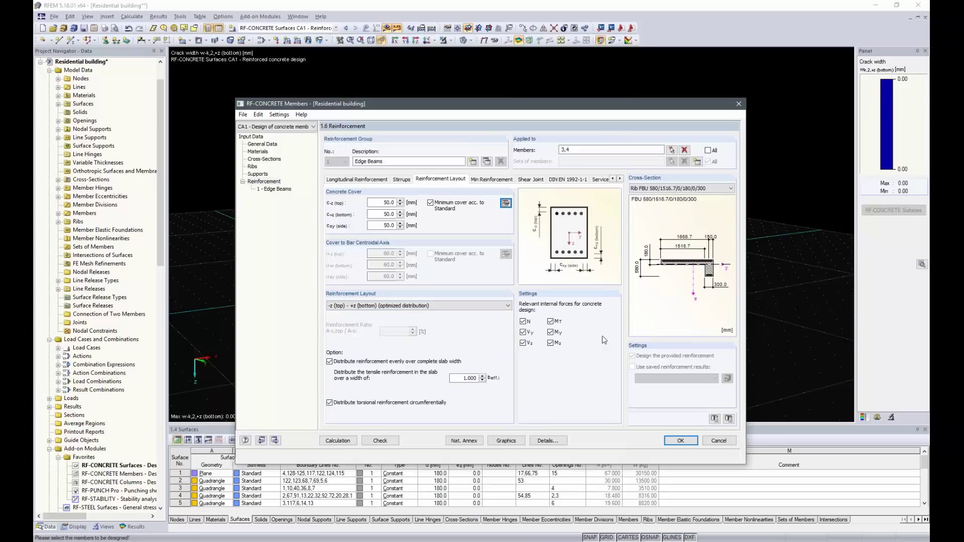
left_click(551, 321)
- Activate a shear joint with a support width a-y of 30 mm and the design of flange connections on segmented cross-sections
left_click(494, 180)
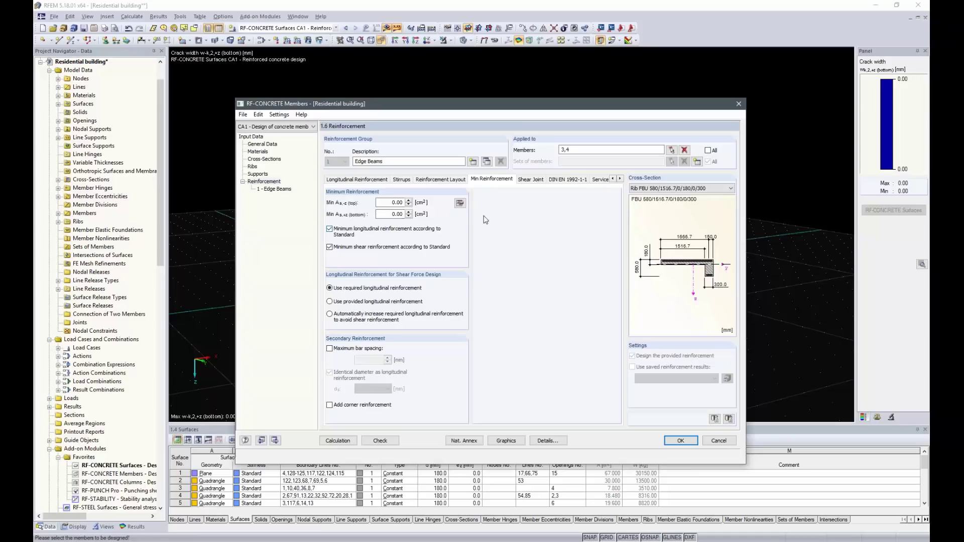
left_click(534, 180)
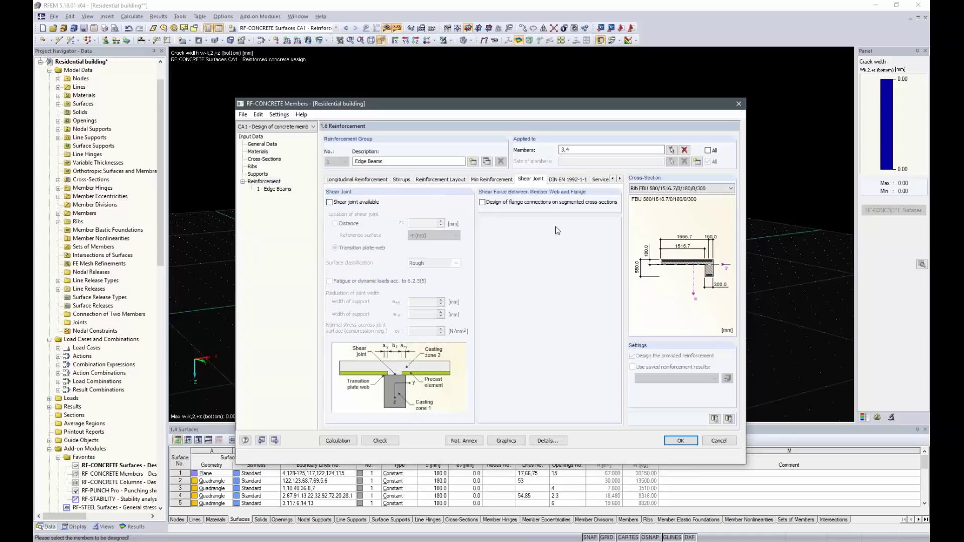
left_click(329, 203)
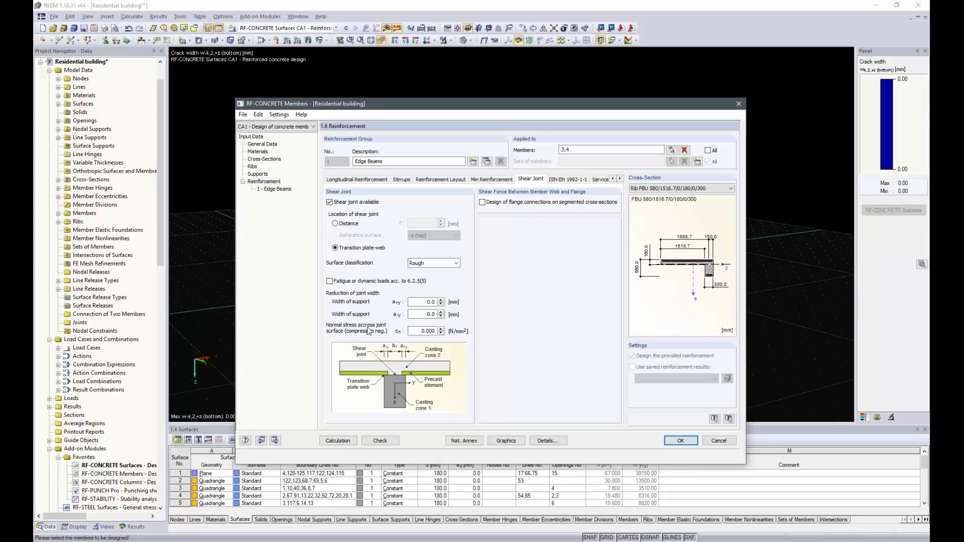
left_click_drag(409, 315, 490, 316)
type("30")
left_click(483, 203)
- Activate the concrete compressive stress limitation for the edge beams and use user-defined allowable crack widths, consulting the standard's limit value table
left_click(568, 180)
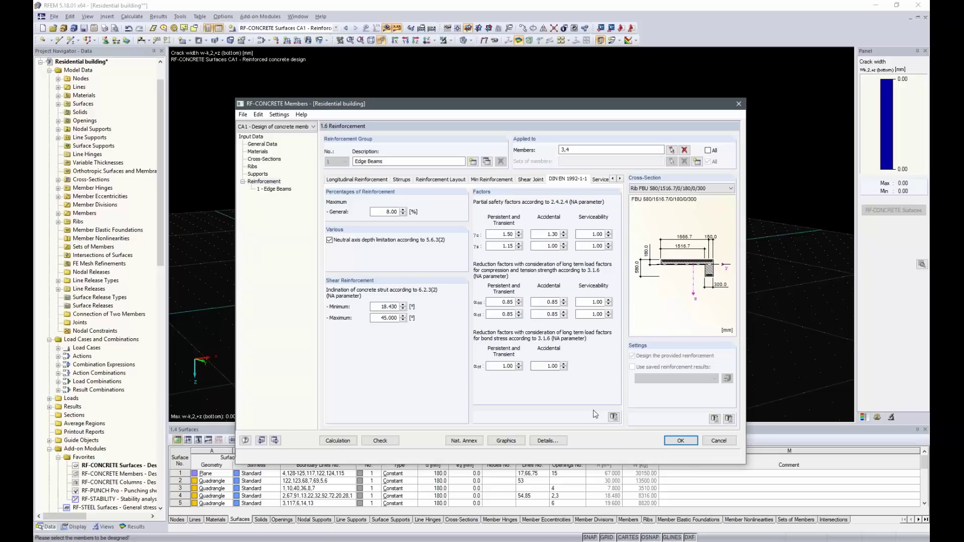
left_click(601, 179)
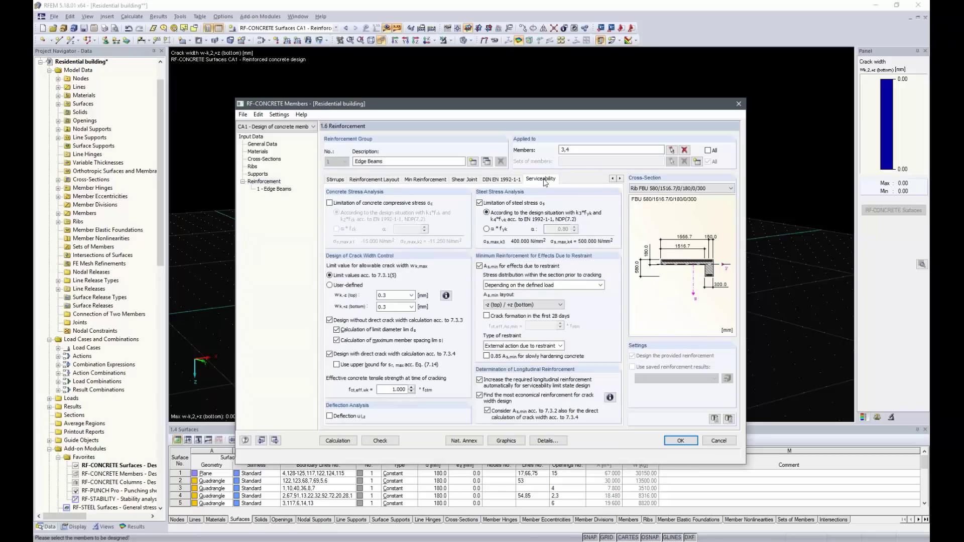
left_click(330, 204)
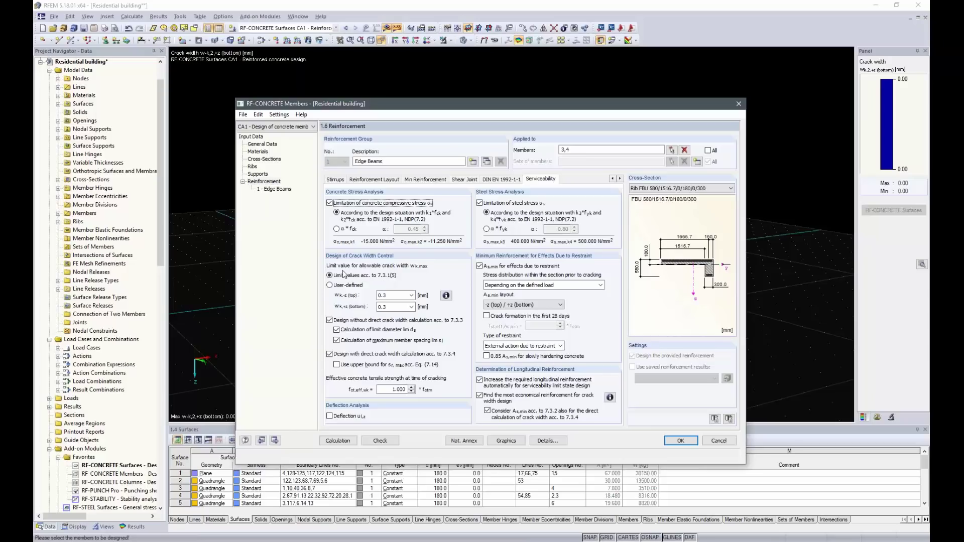
left_click(329, 286)
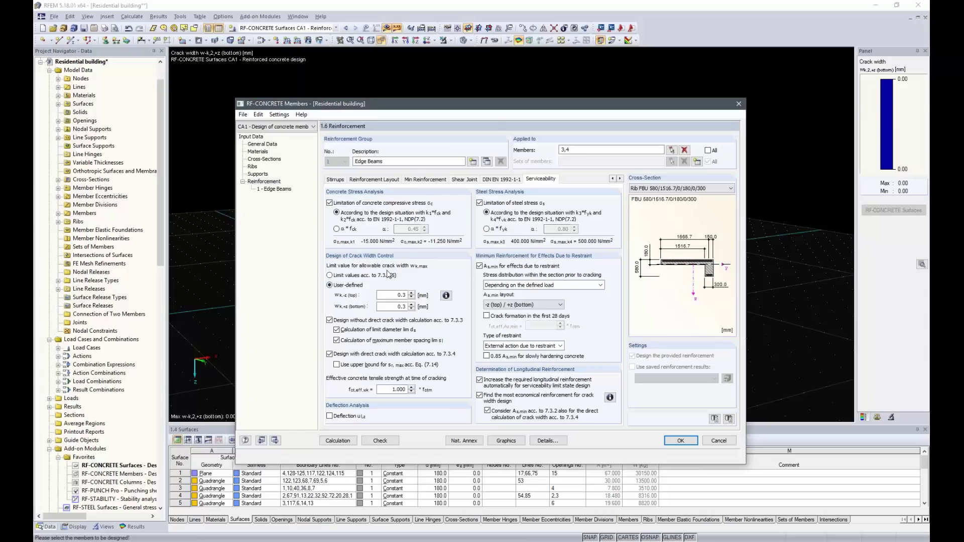
left_click(447, 296)
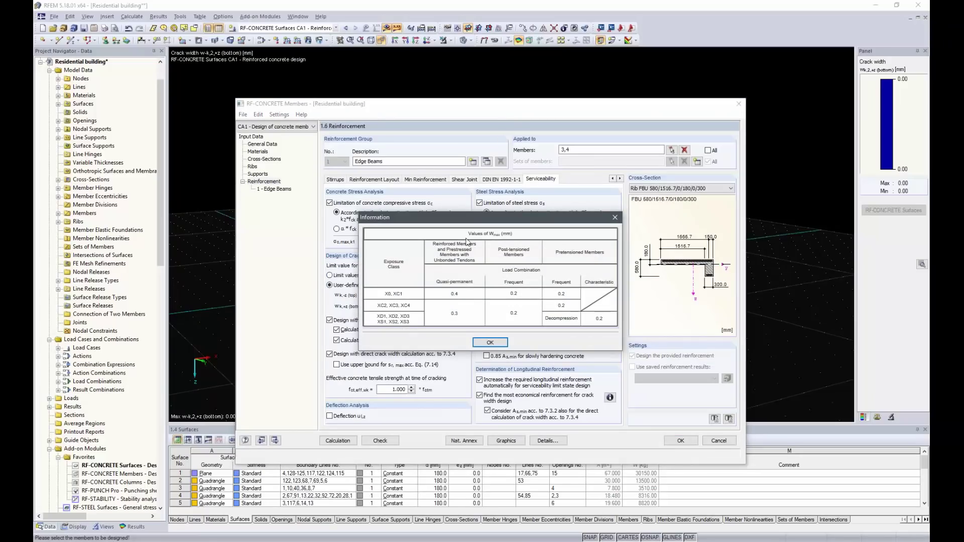
left_click_drag(483, 220, 589, 149)
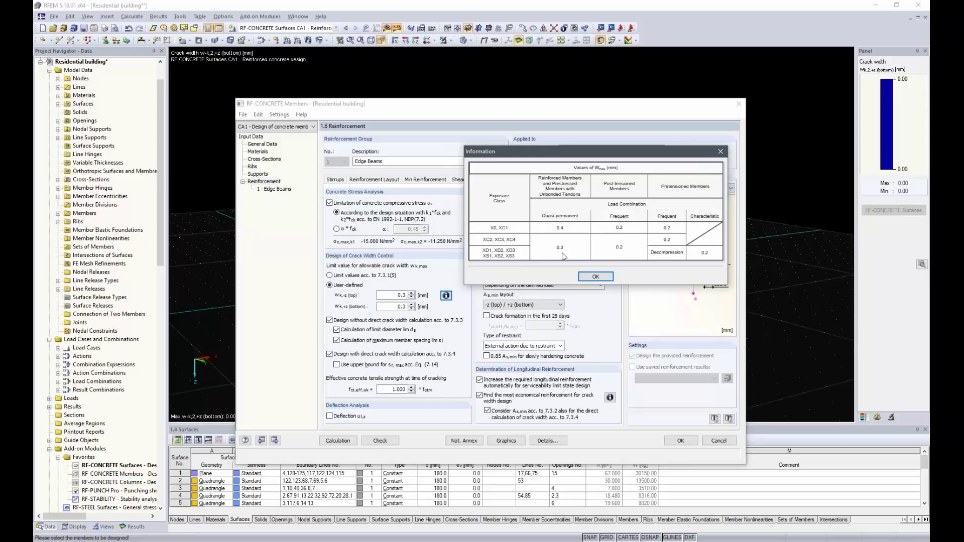
left_click(720, 151)
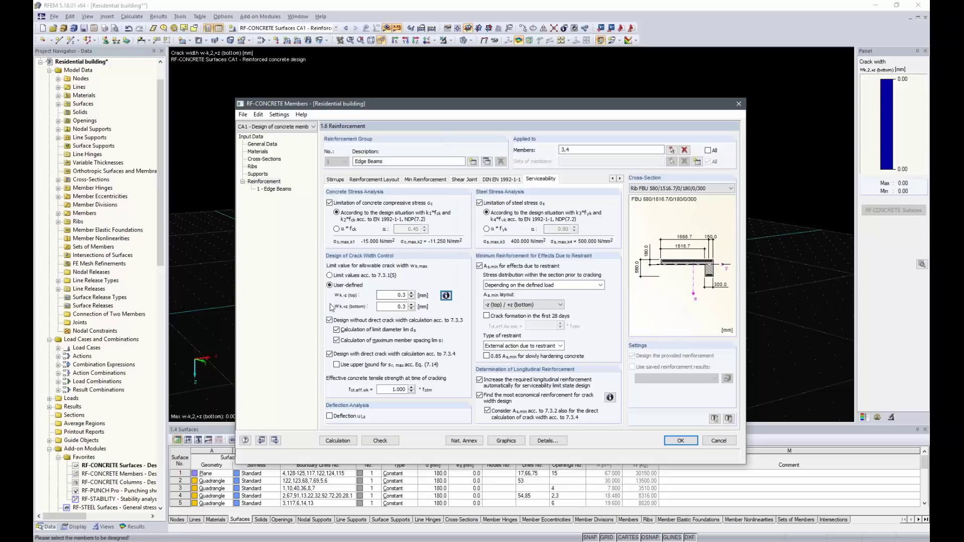
- Restrict crack width control to direct calculation per 7.3.4 with the Eq. (7.14) upper bound, and activate the deflection analysis
left_click(330, 320)
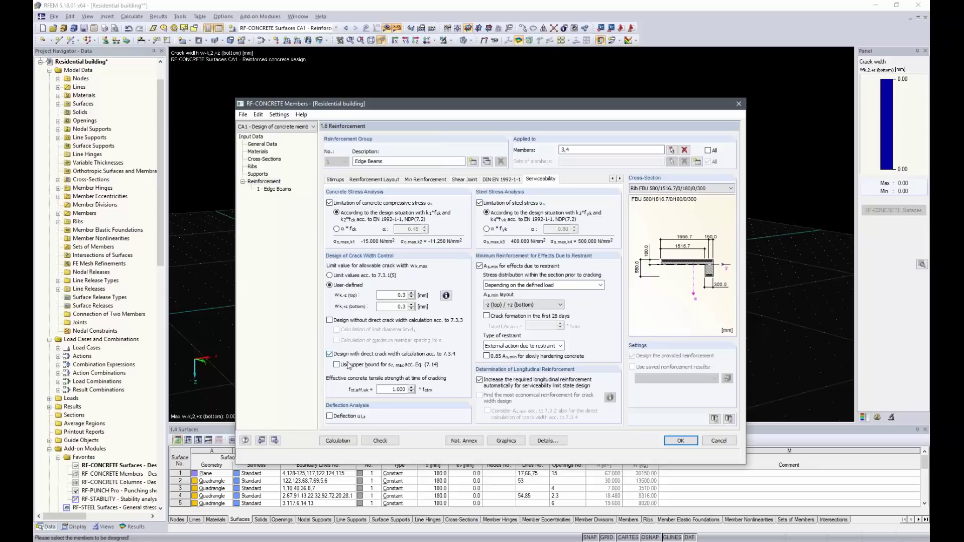
left_click(348, 366)
left_click(329, 416)
- Set the layout of the minimum reinforcement for effects due to restraint to the tension side
left_click(542, 286)
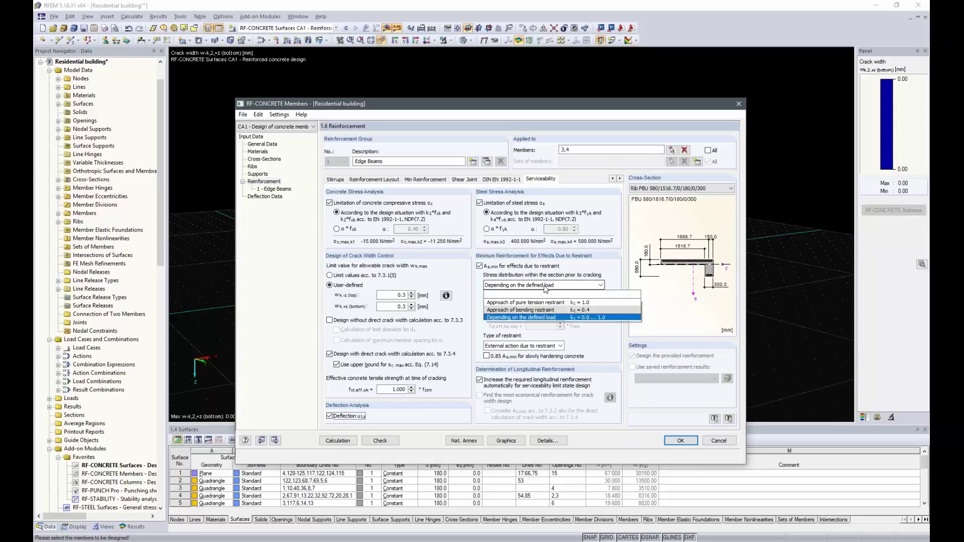
left_click(546, 286)
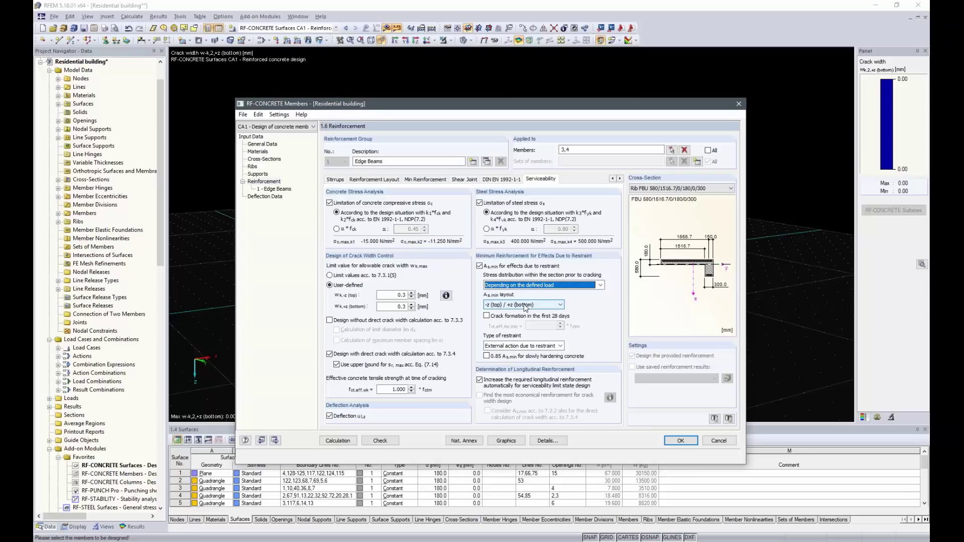
left_click(523, 305)
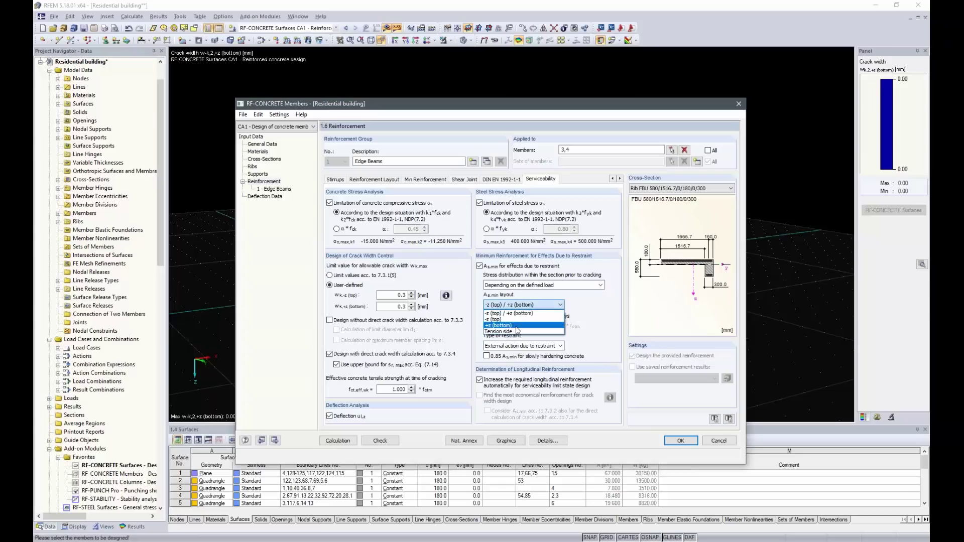
left_click(518, 331)
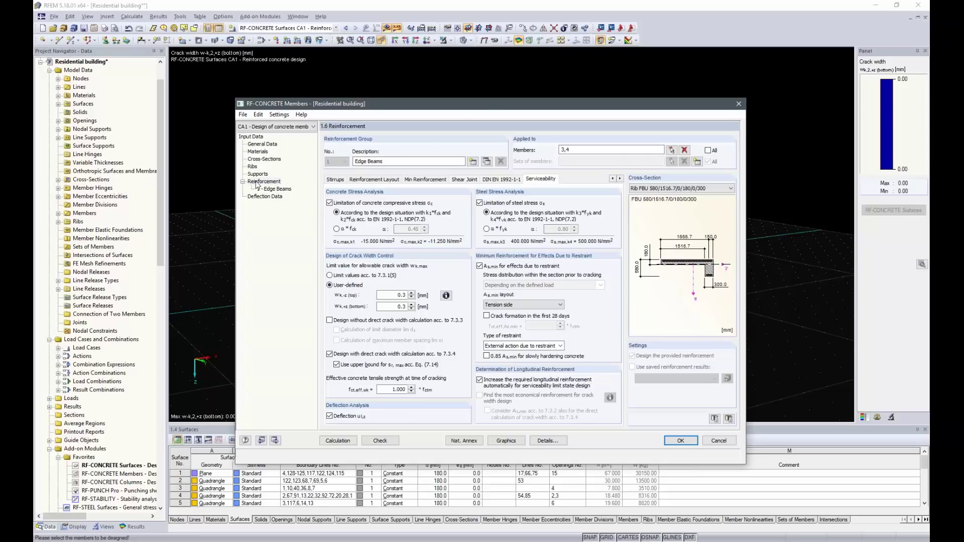
- Copy the Edge Beams reinforcement group, name the copy "Lintel" and apply it to member 5
left_click(487, 162)
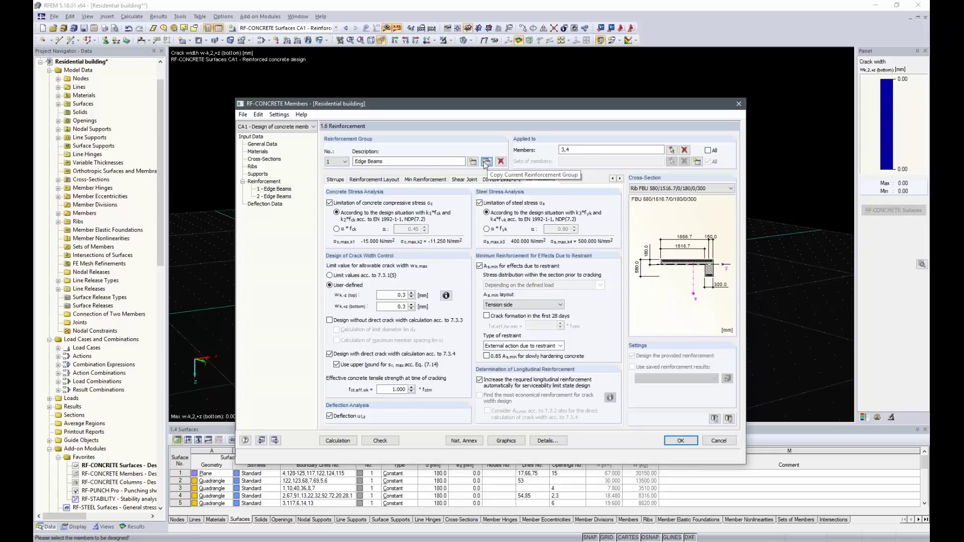
left_click(275, 196)
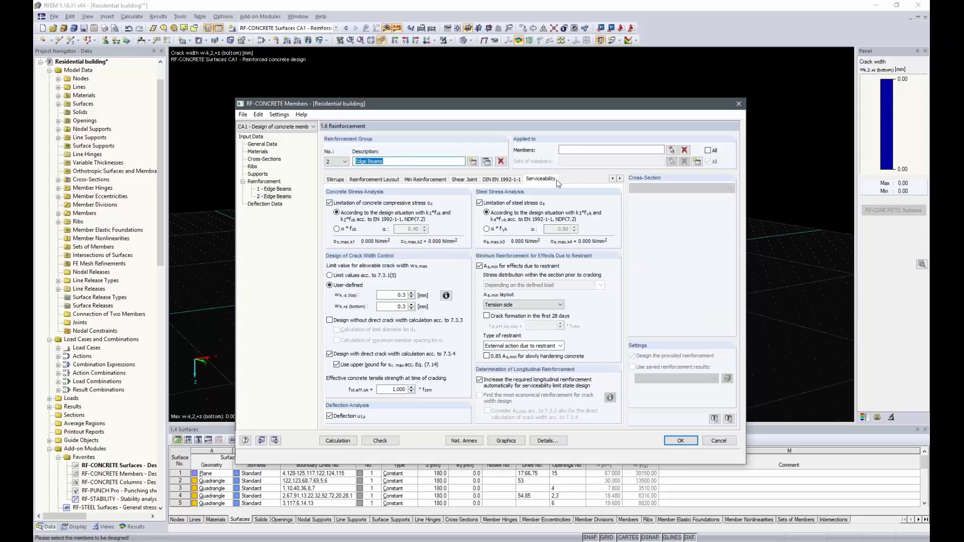
type("Lintel")
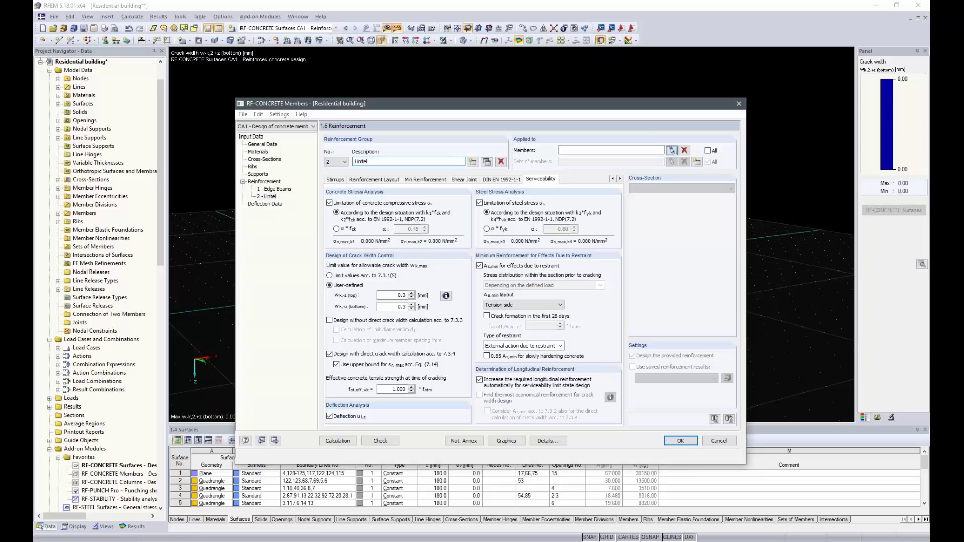
left_click(671, 150)
left_click(517, 171)
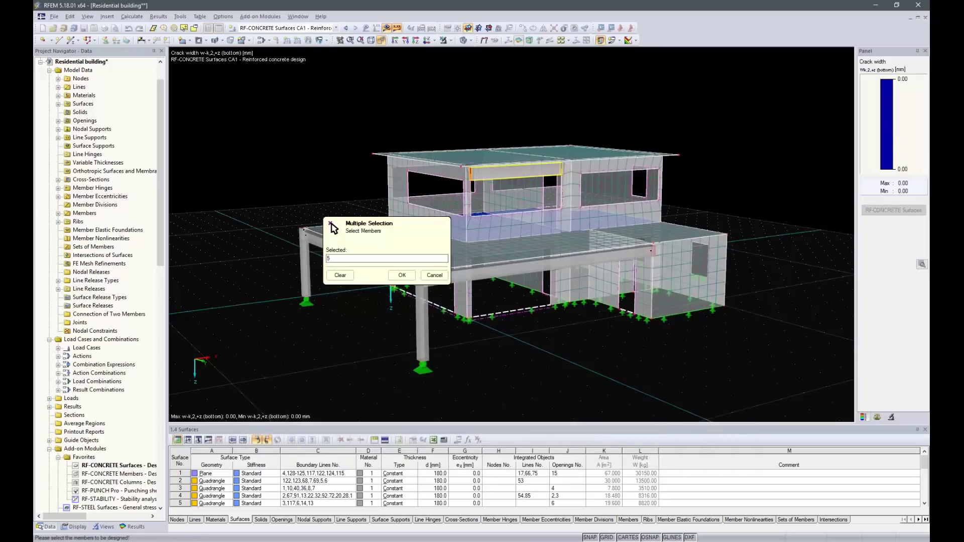
left_click(401, 275)
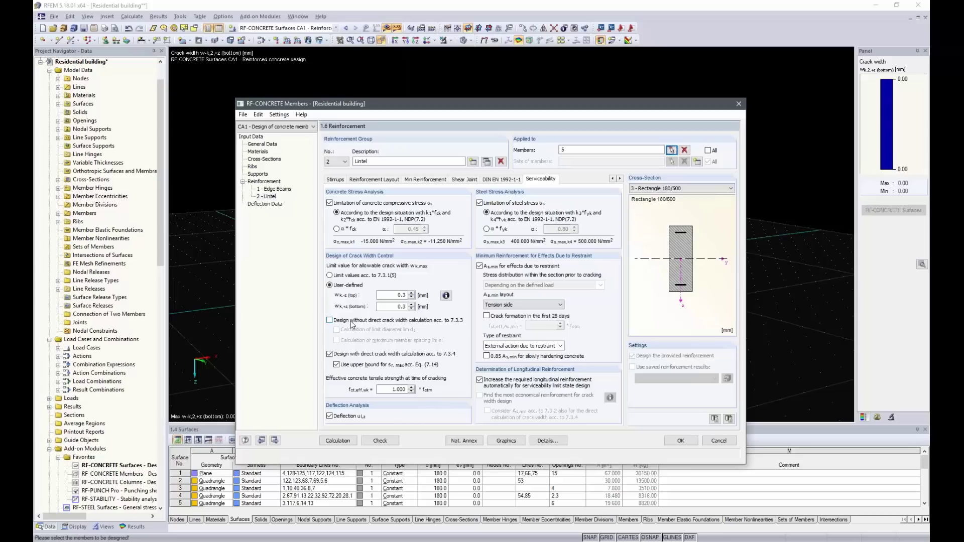
- Deactivate the deflection analysis for the lintel and additionally allow 12 mm and 14 mm longitudinal bars
left_click(330, 417)
left_click(358, 179)
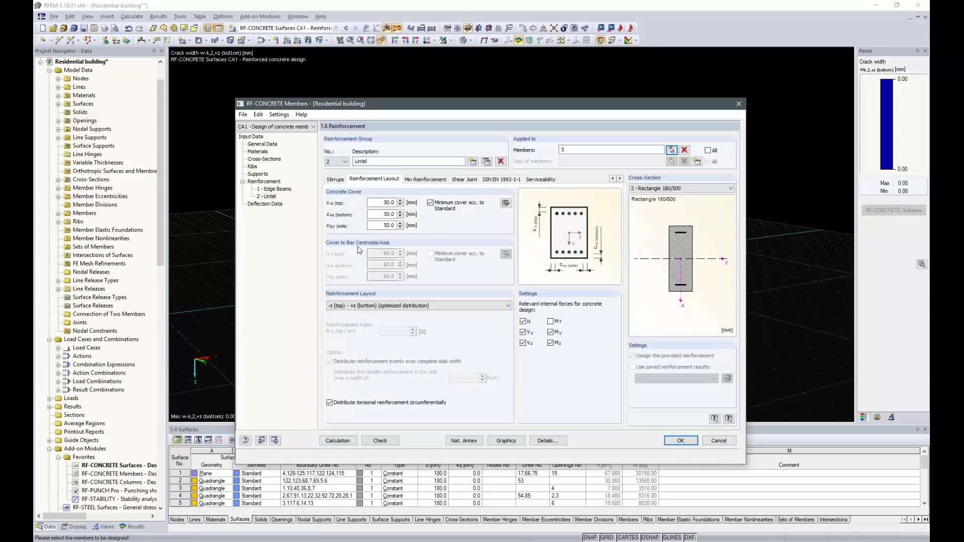
left_click(338, 180)
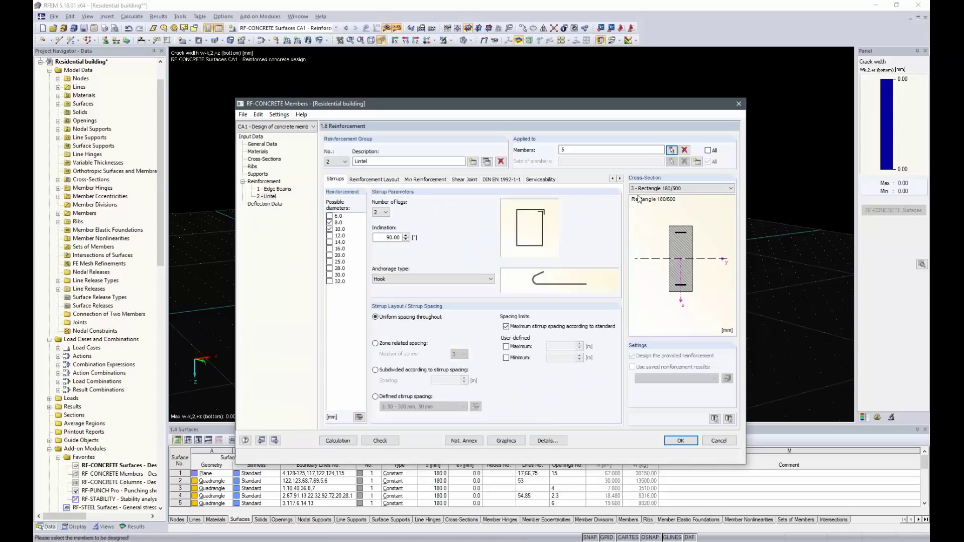
left_click(613, 179)
left_click(356, 179)
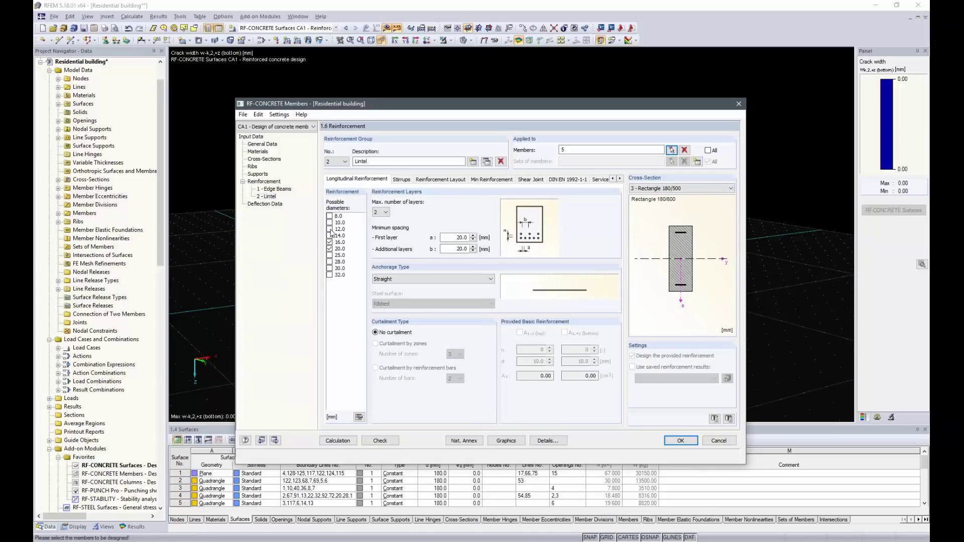
left_click(330, 229)
left_click(330, 236)
- Run the concrete member calculation after checking the deflection data, and examine the required reinforcement by member
left_click(265, 204)
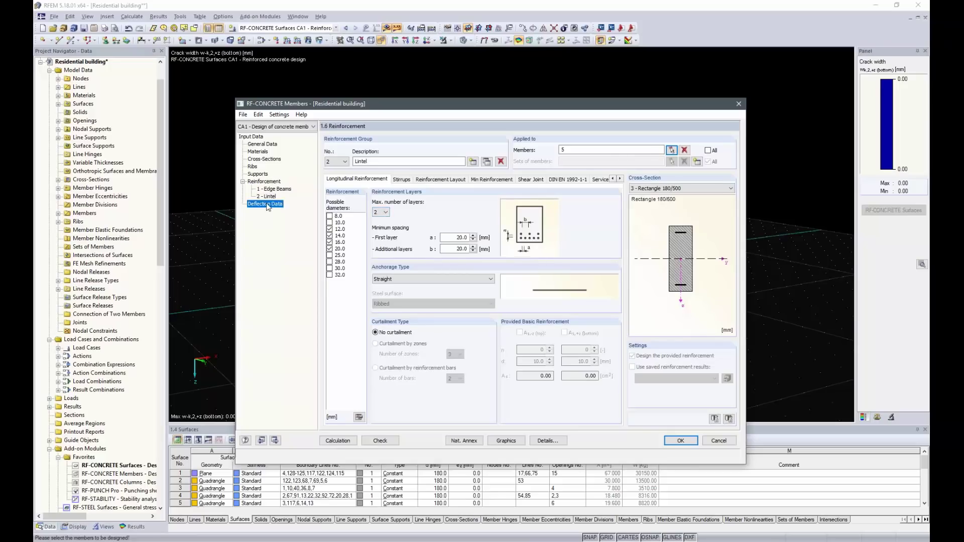
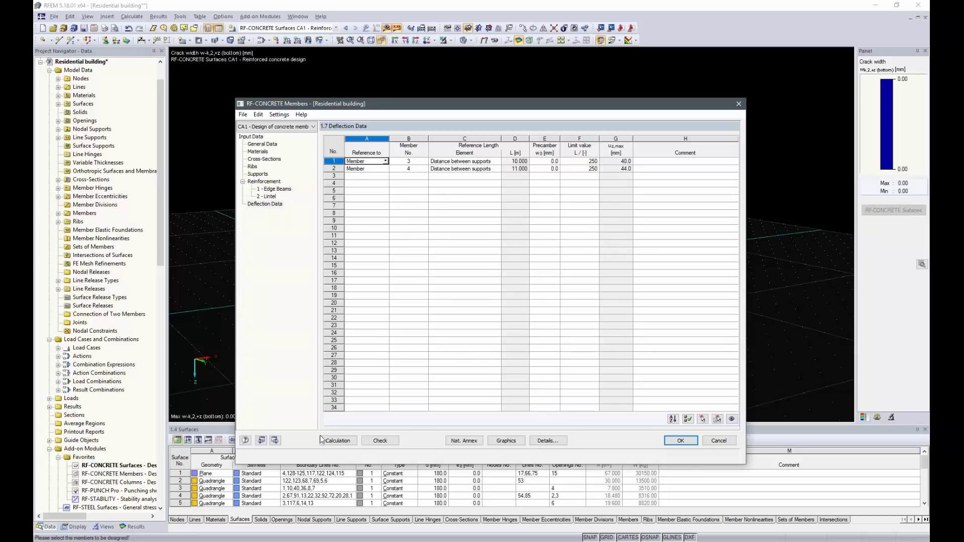
left_click(341, 442)
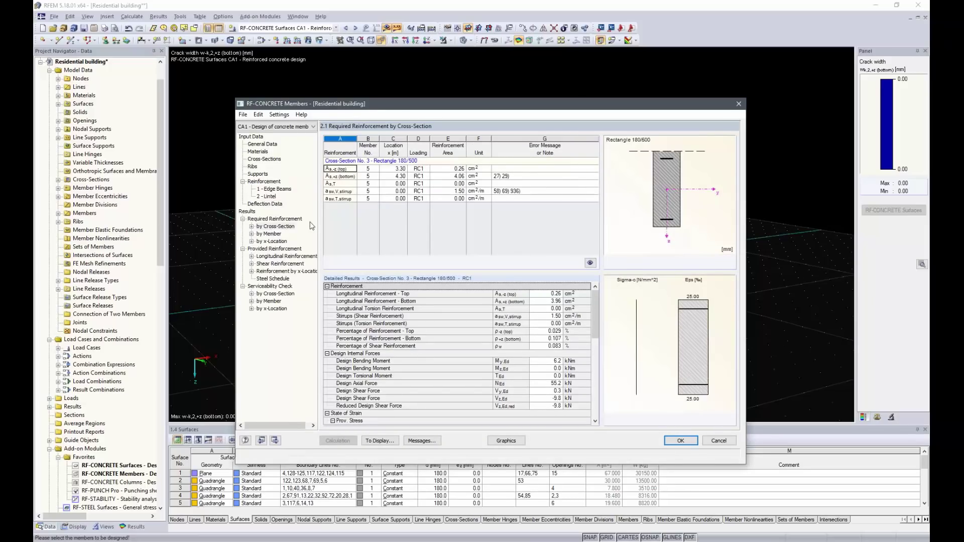
left_click(273, 234)
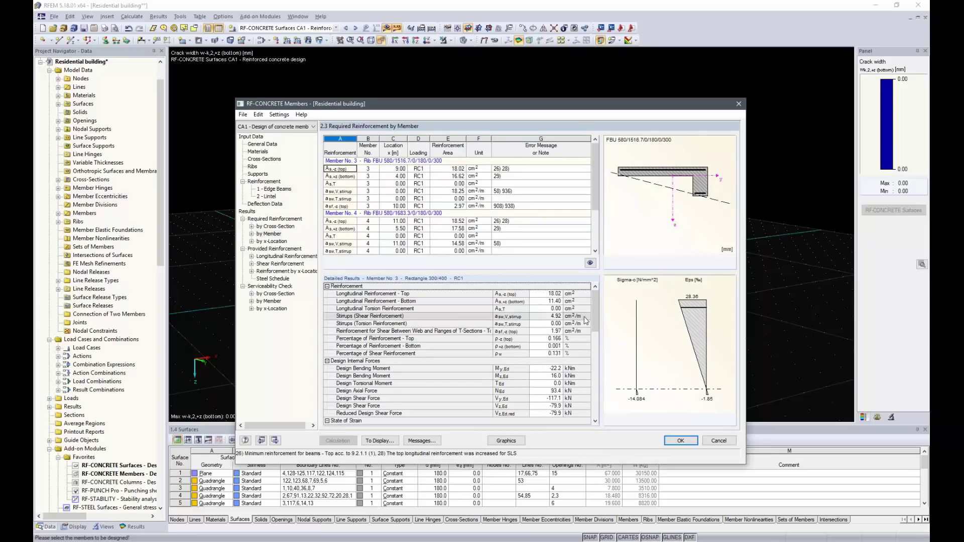
scroll(471, 386, "down", 10)
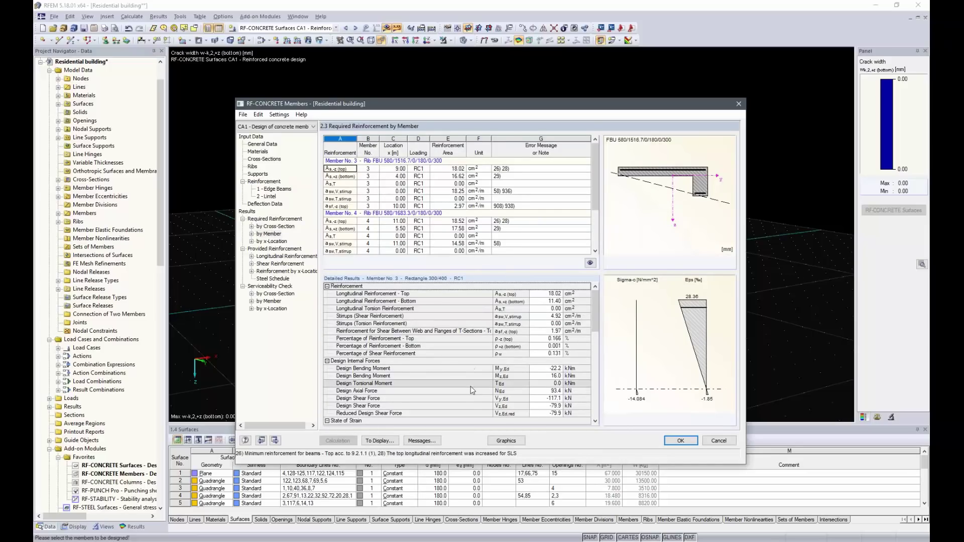
scroll(471, 386, "up", 6)
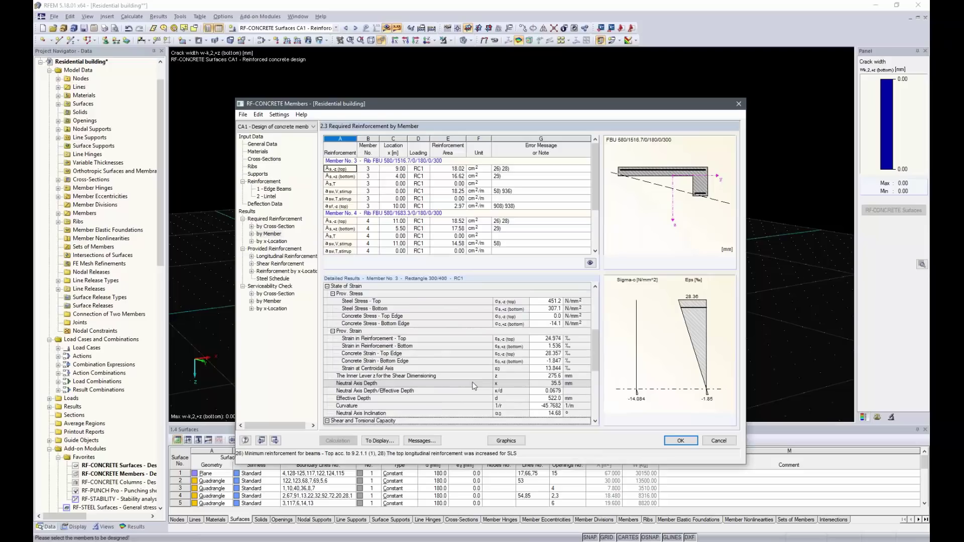
scroll(475, 385, "up", 5)
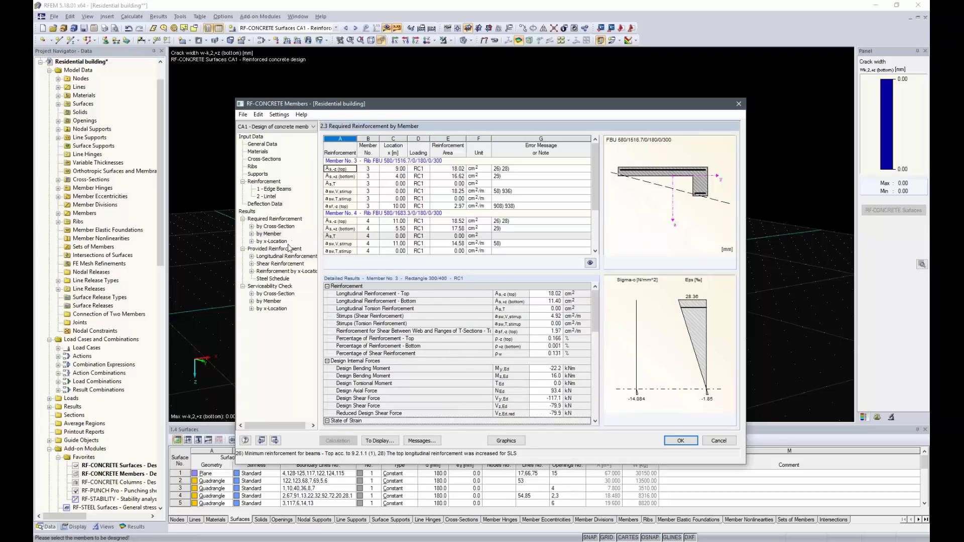
- Examine the provided shear reinforcement and stirrup drawings of members 3 and 5
left_click(274, 265)
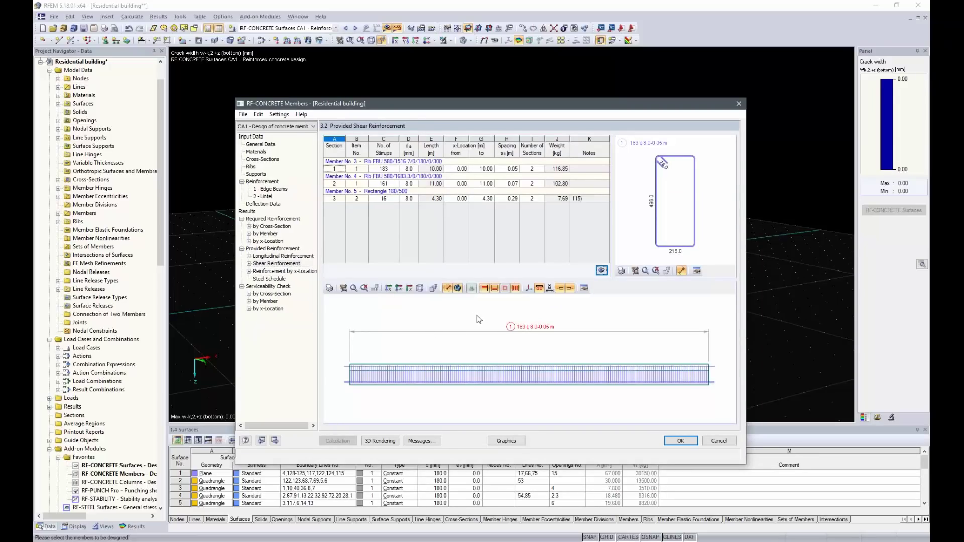
left_click(339, 167)
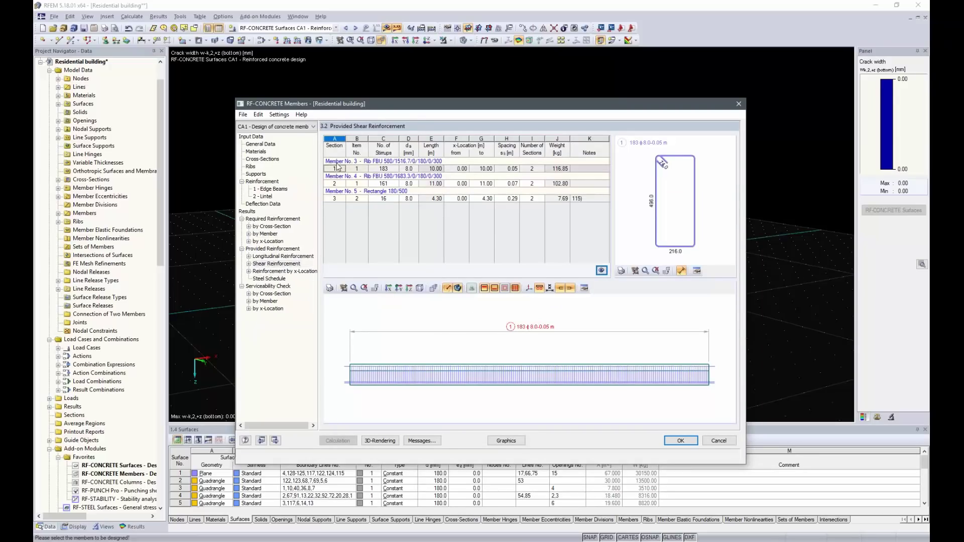
left_click(335, 199)
left_click(430, 199)
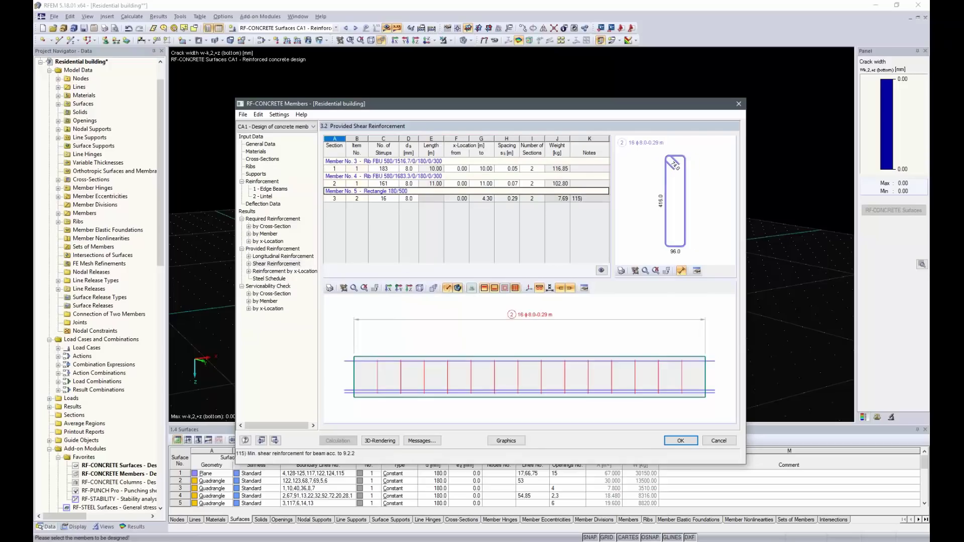
left_click(363, 176)
left_click(362, 161)
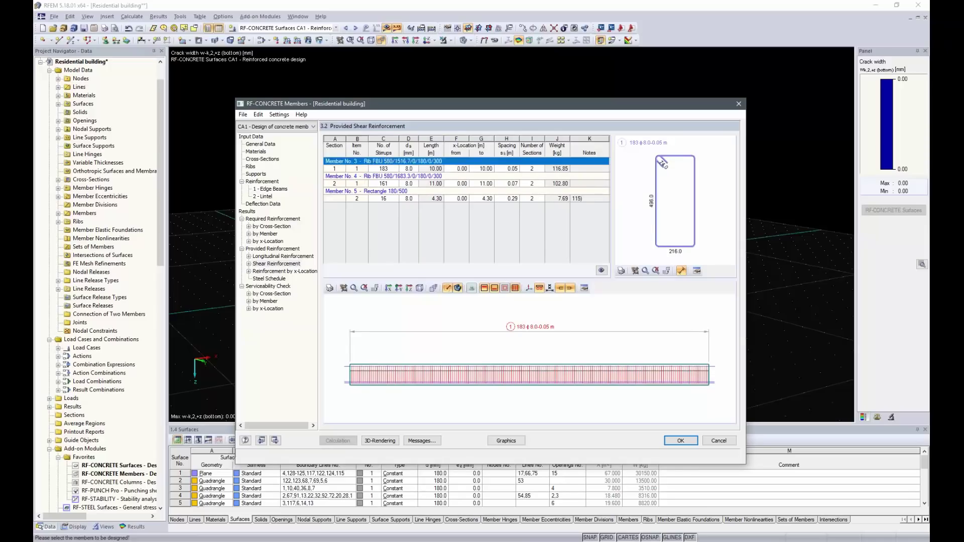
left_click(405, 191)
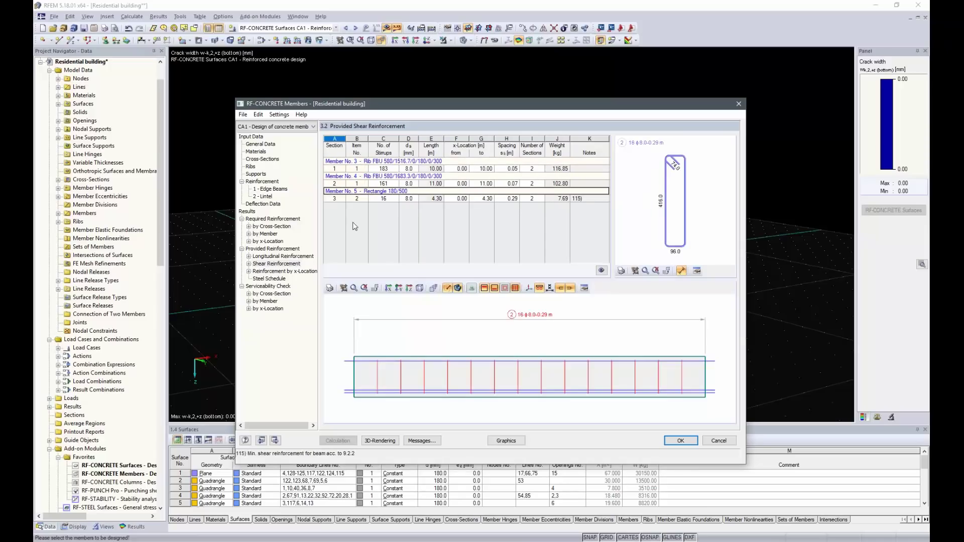
- Set the stirrup spacing of the lintel, member 5, to 0.25 m and recalculate the provided safety
left_click(515, 199)
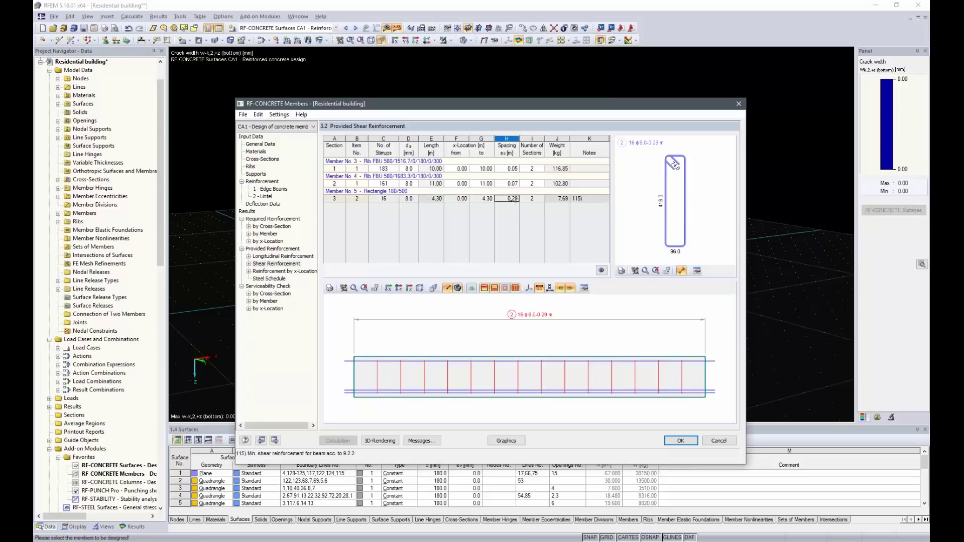
left_click(516, 200)
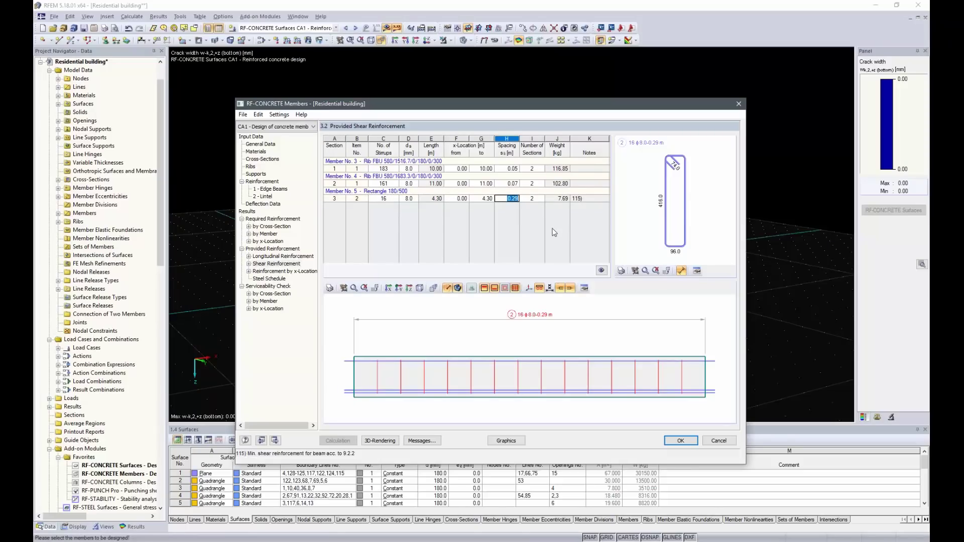
type(".25")
left_click(507, 183)
left_click(281, 254)
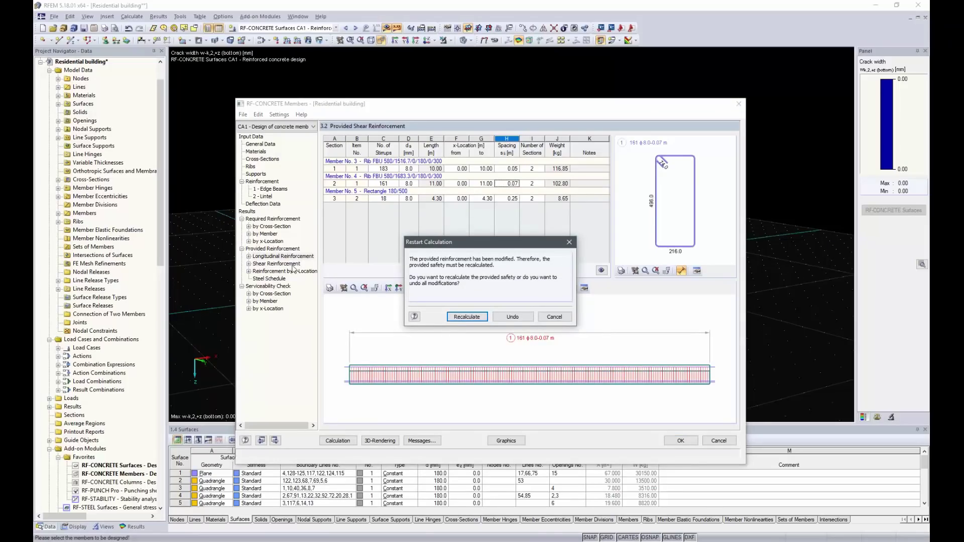
left_click(462, 318)
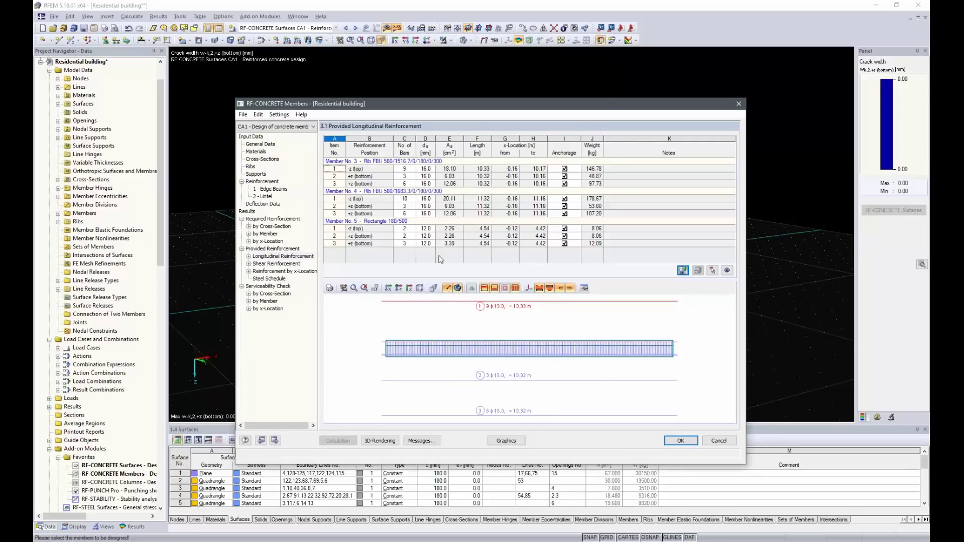
left_click(277, 263)
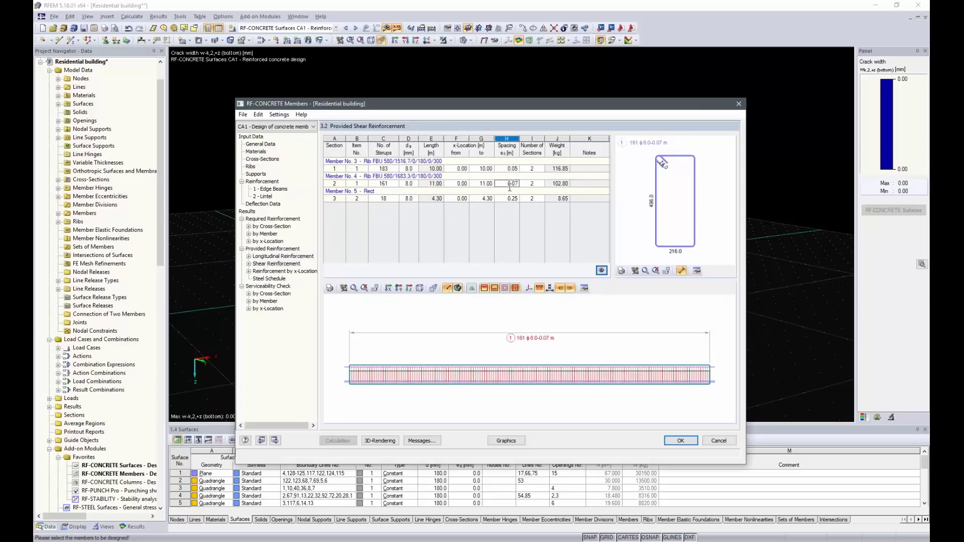
key("Down")
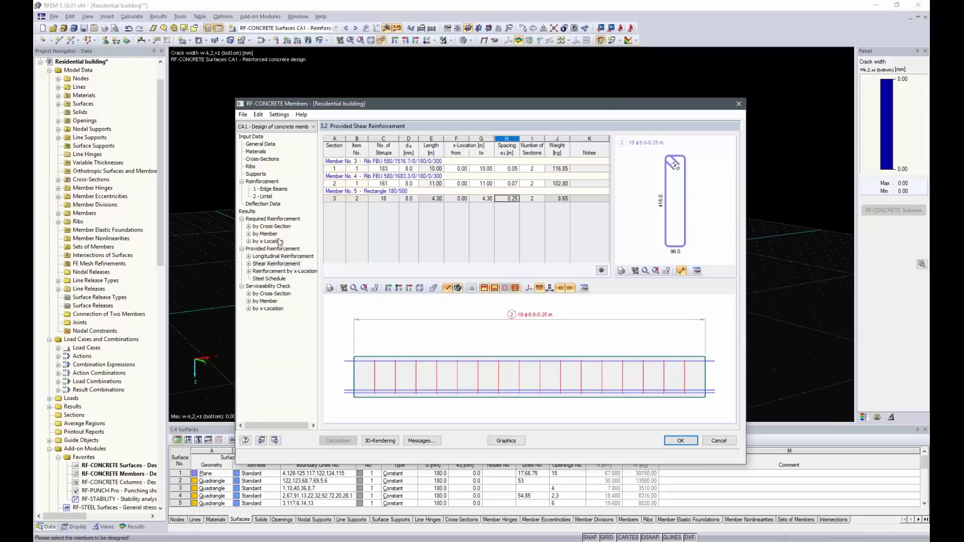
- Inspect member 3's longitudinal reinforcement in the 3D rendering, including the edit settings and available options for its bottom bars
left_click(274, 264)
left_click(274, 257)
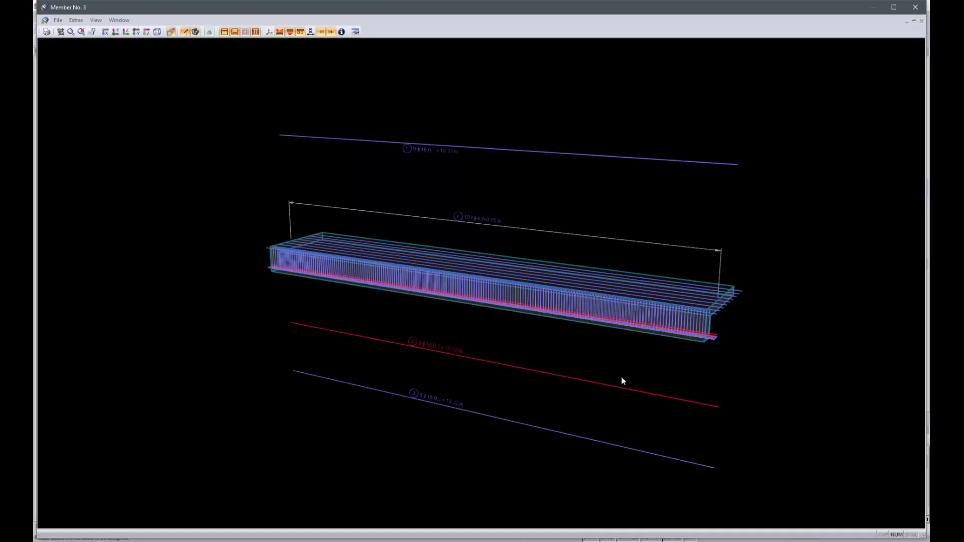
middle_click_drag(743, 365, 690, 340, "ctrl")
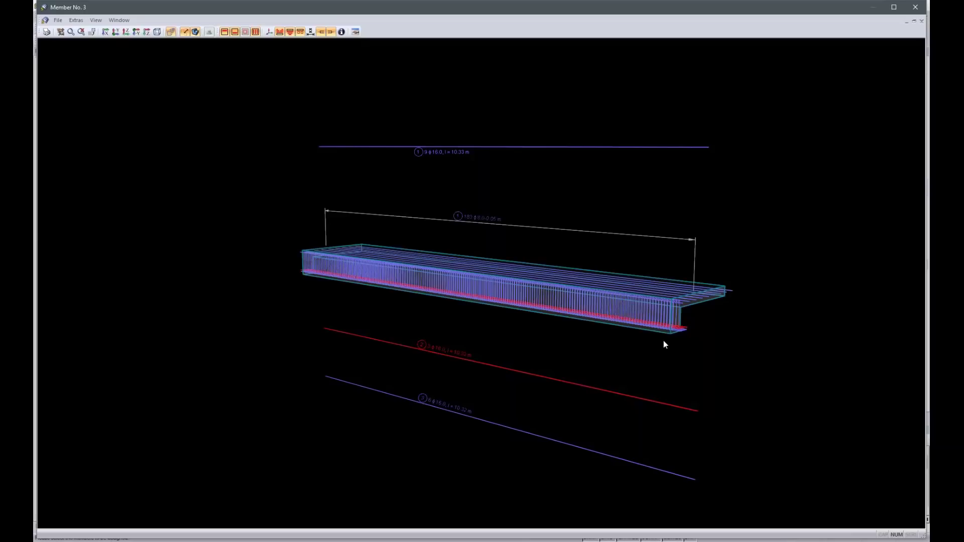
scroll(664, 340, "up", 5)
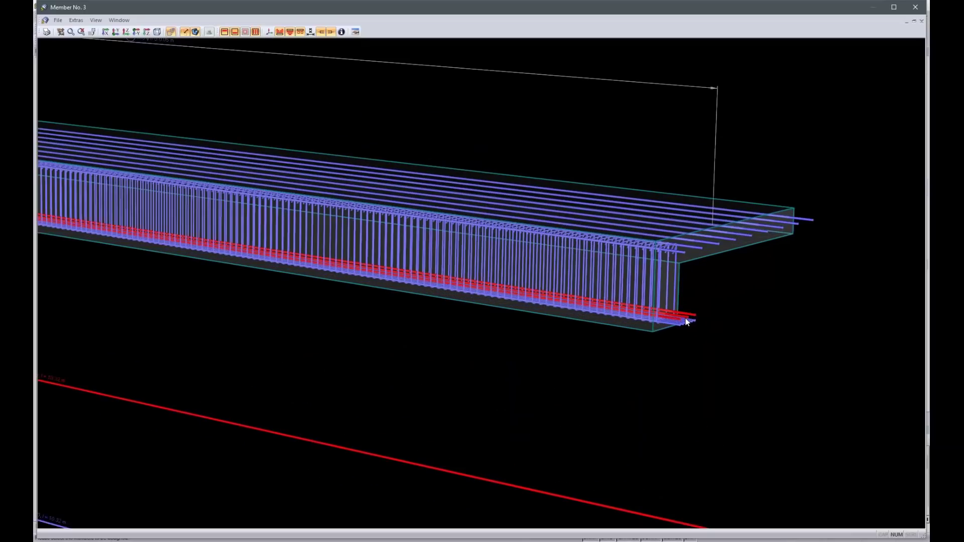
right_click(686, 321)
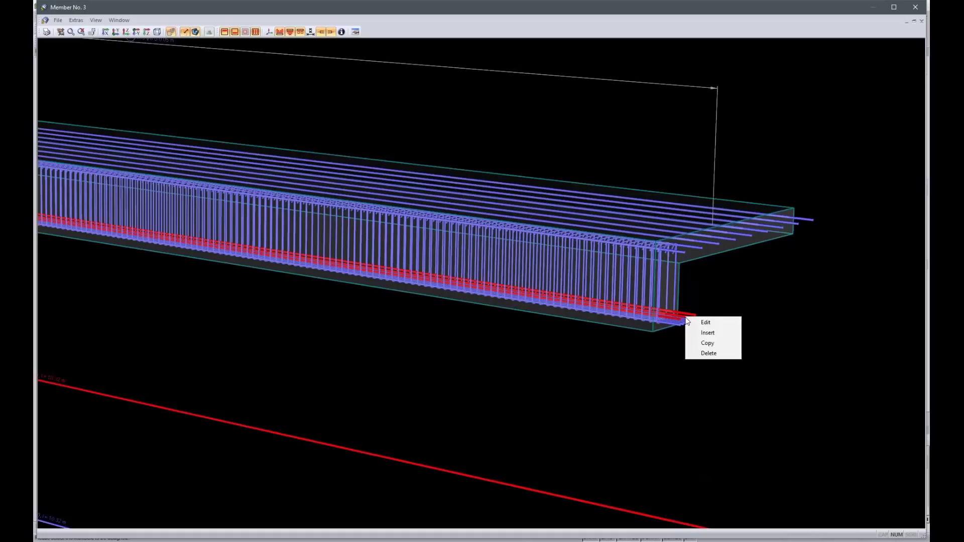
left_click(715, 324)
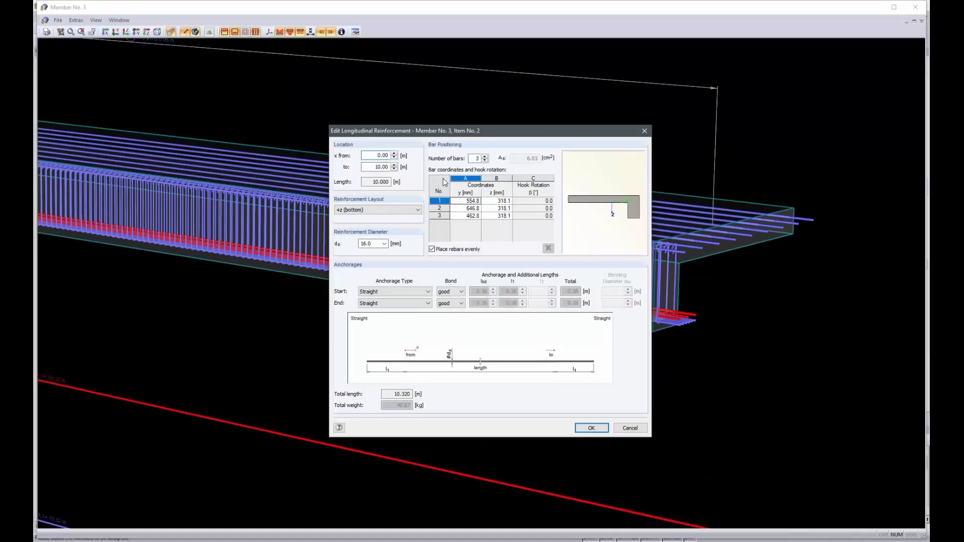
left_click(629, 428)
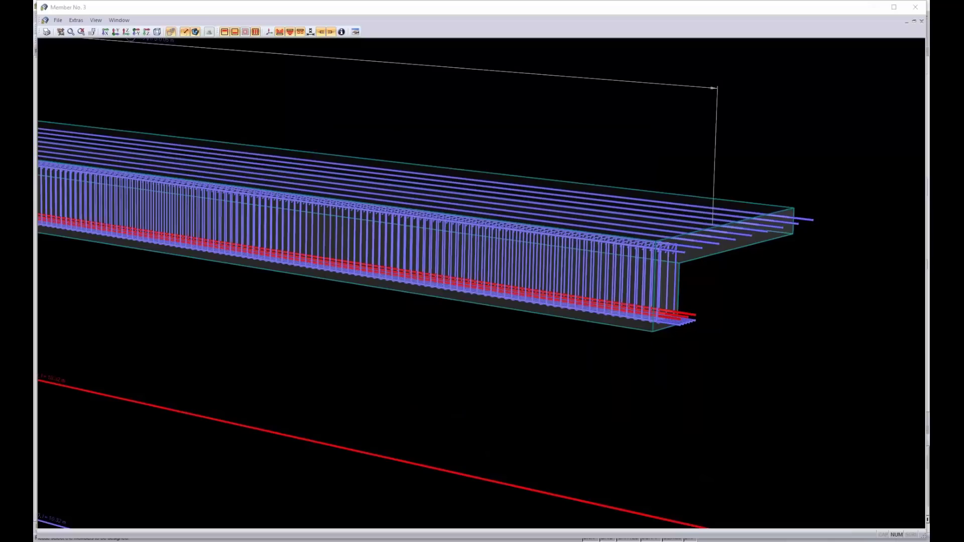
right_click(688, 326)
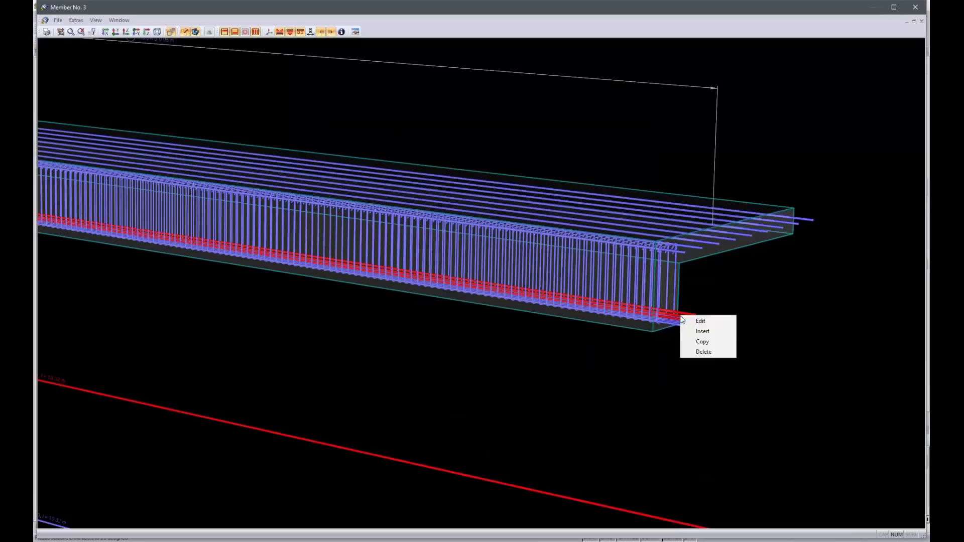
left_click(800, 389)
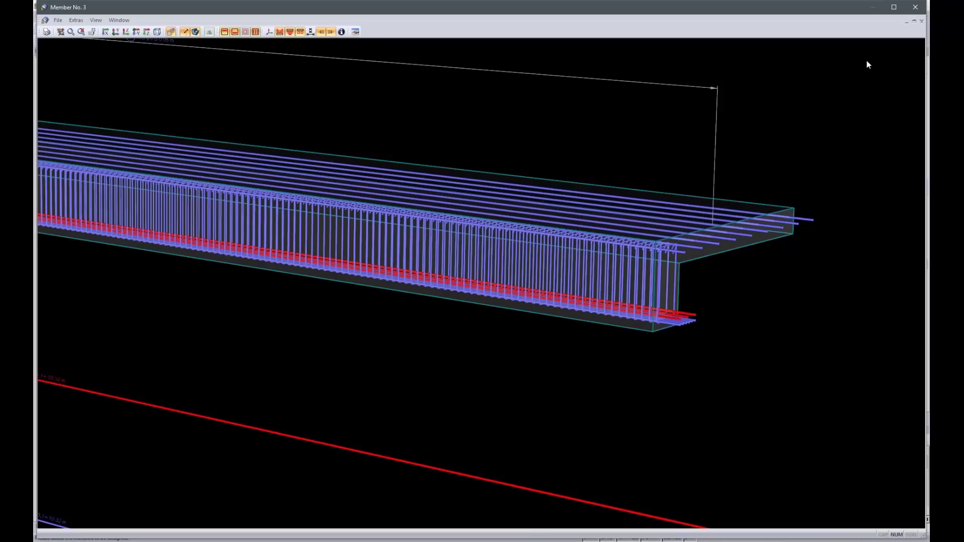
left_click(915, 8)
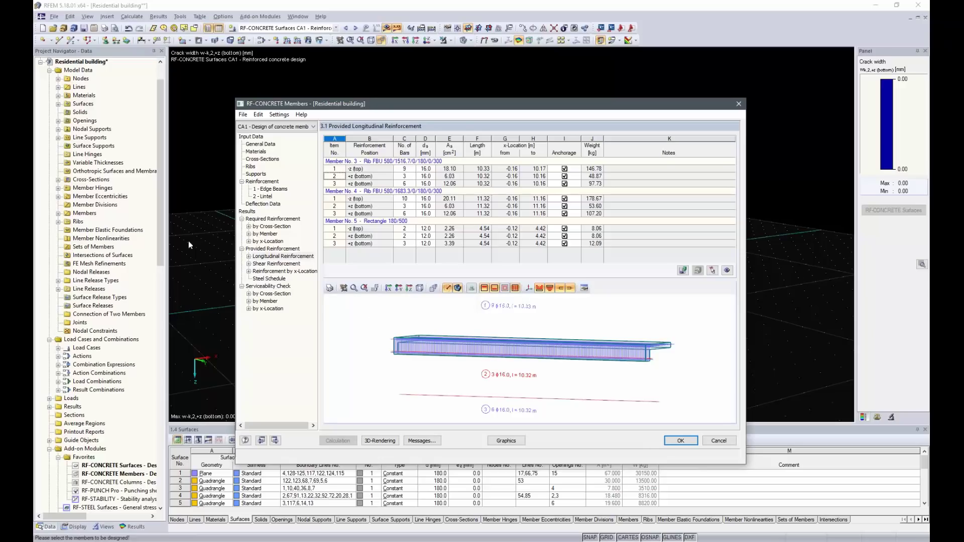
- Review the serviceability check by cross-section and isolate the long front edge beam in the graphical results, seen from the side
left_click(250, 294)
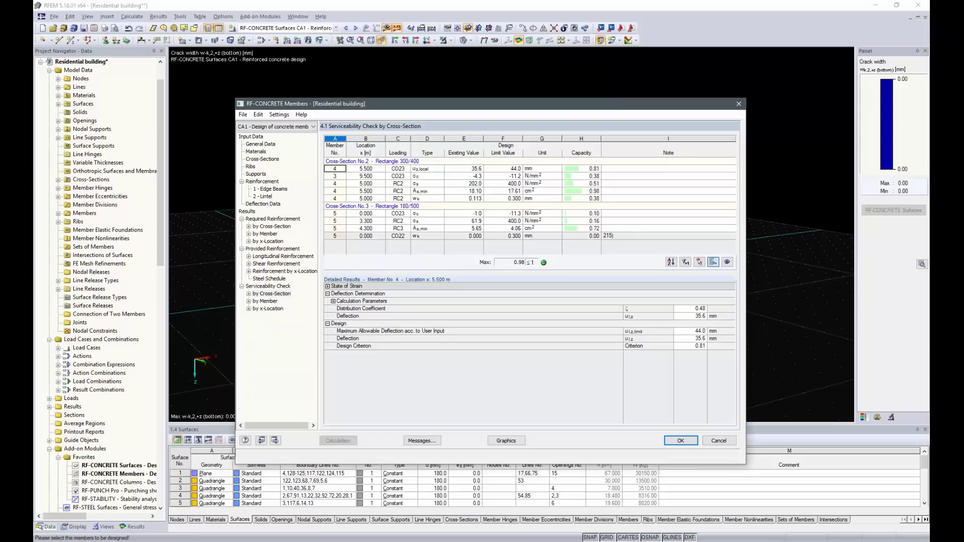
left_click(506, 440)
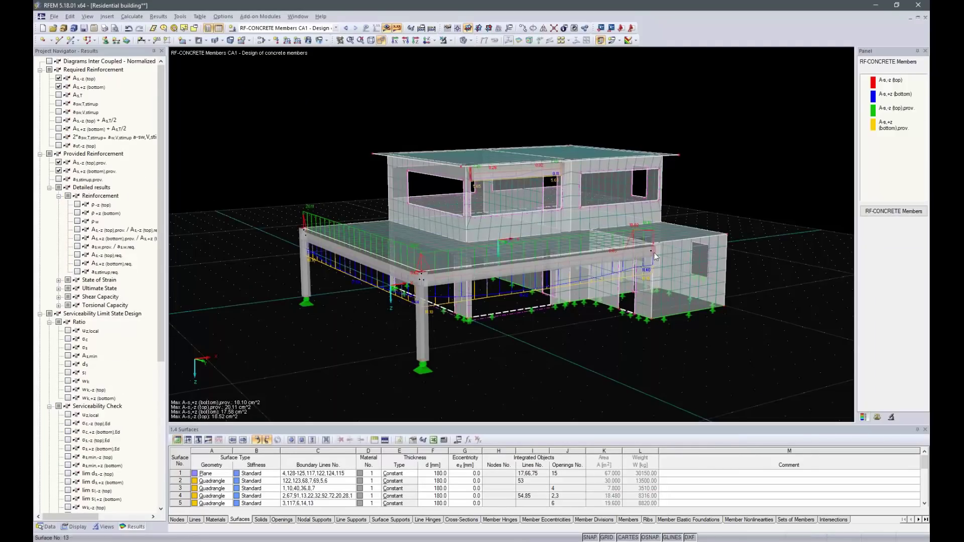
right_click(513, 268)
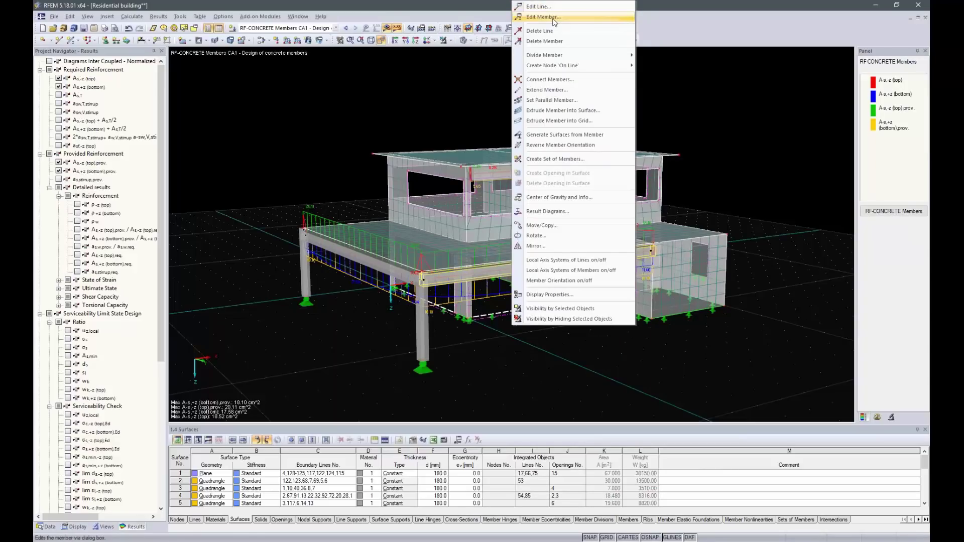
left_click(581, 309)
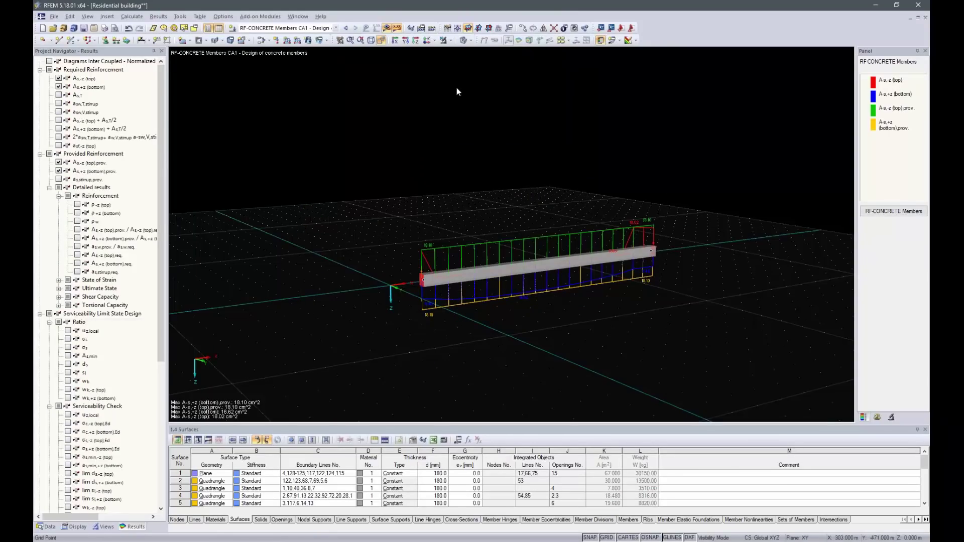
left_click(416, 40)
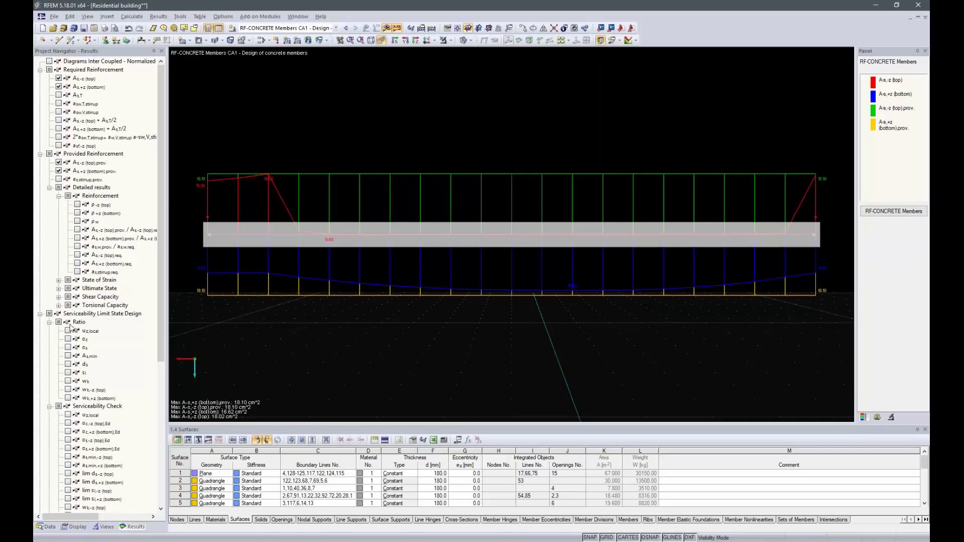
- Compare the isolated beam's required and provided top and bottom reinforcement diagrams, and restore the visibility of the whole model
left_click(57, 169)
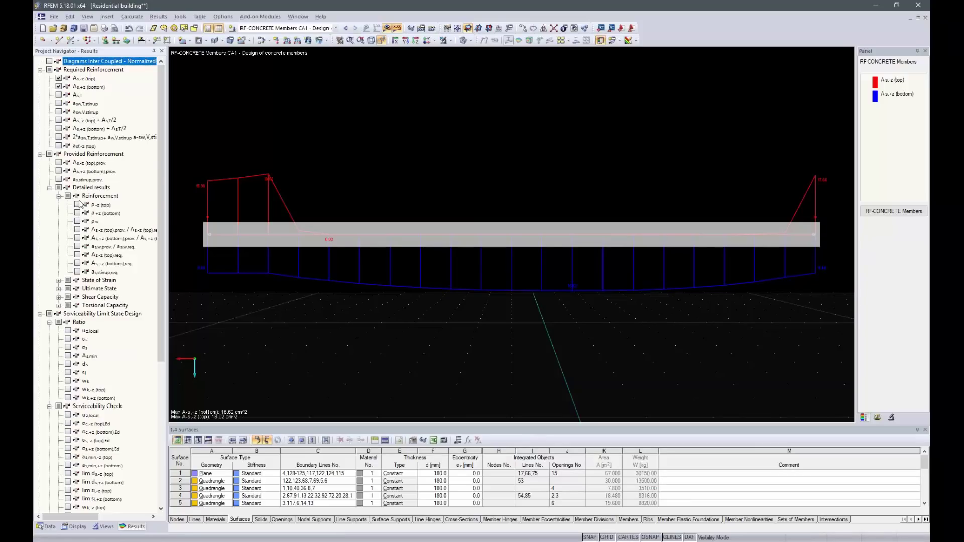
left_click(58, 162)
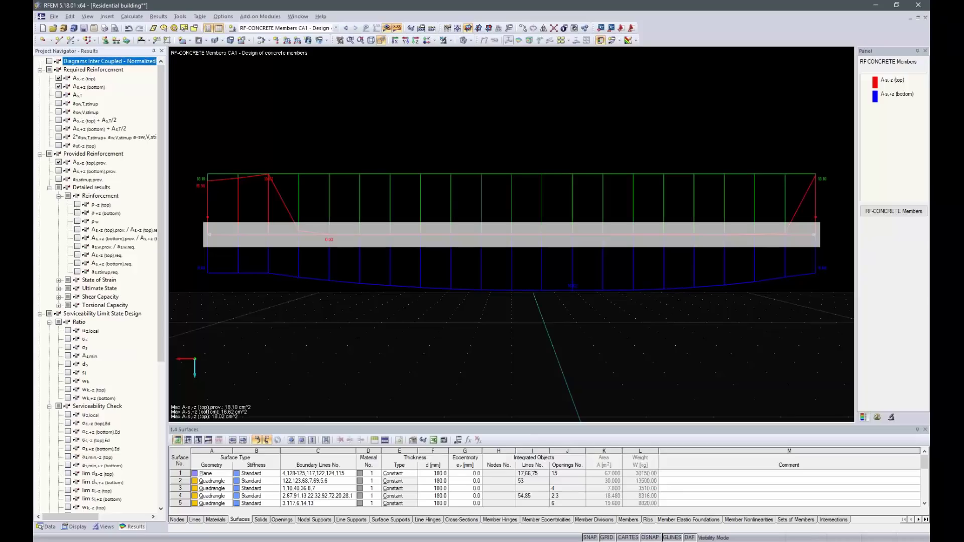
left_click(59, 171)
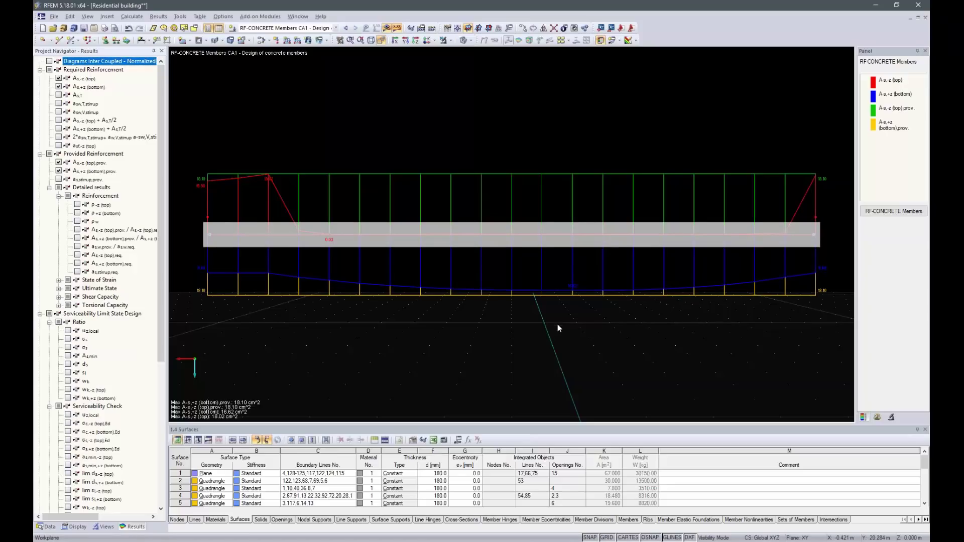
left_click(452, 41)
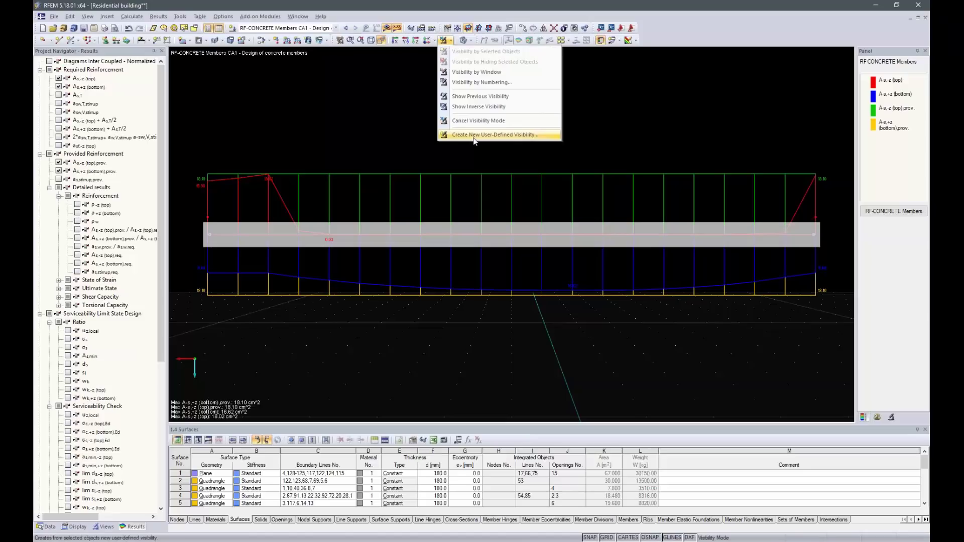
left_click(477, 121)
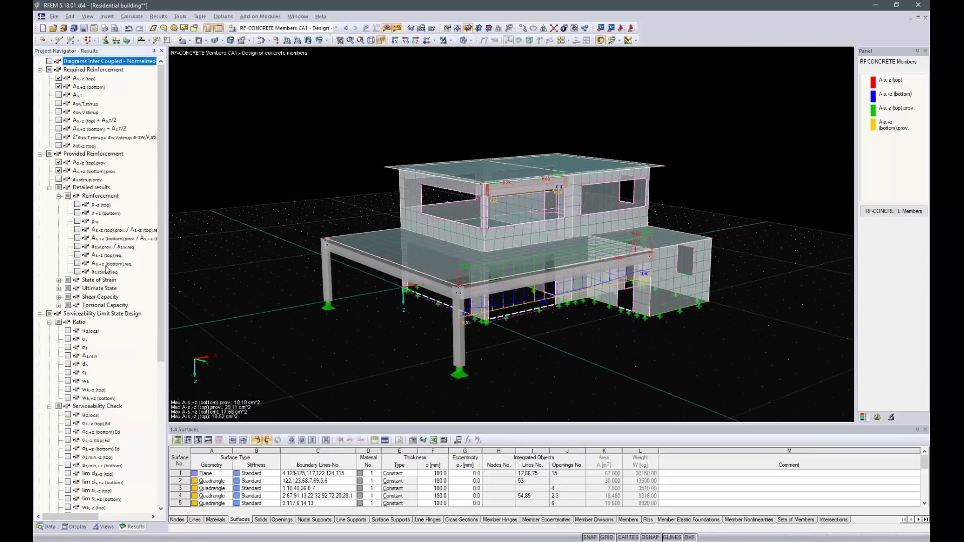
- Open the RF-CONCRETE Columns design, include all members and select result combination RC1 for the ultimate limit state
left_click(48, 526)
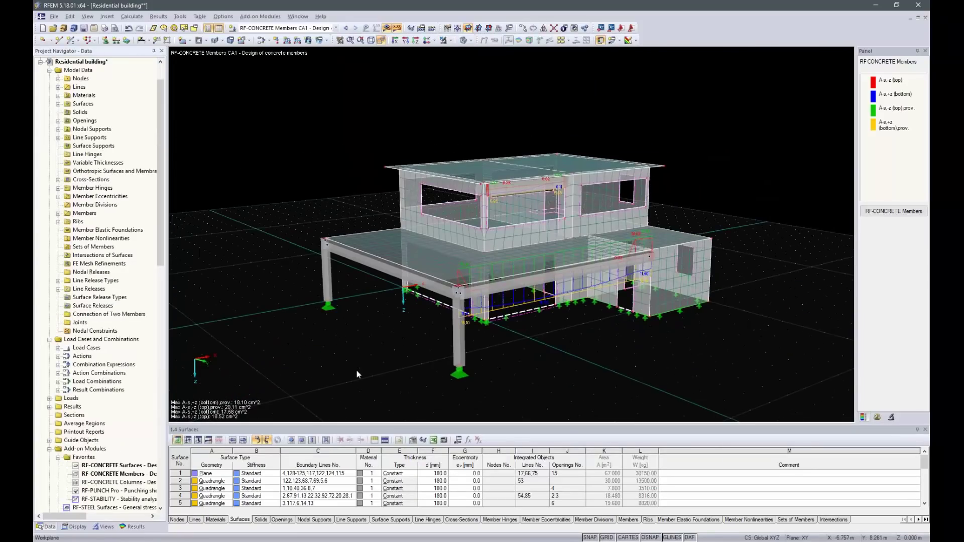
double_click(111, 481)
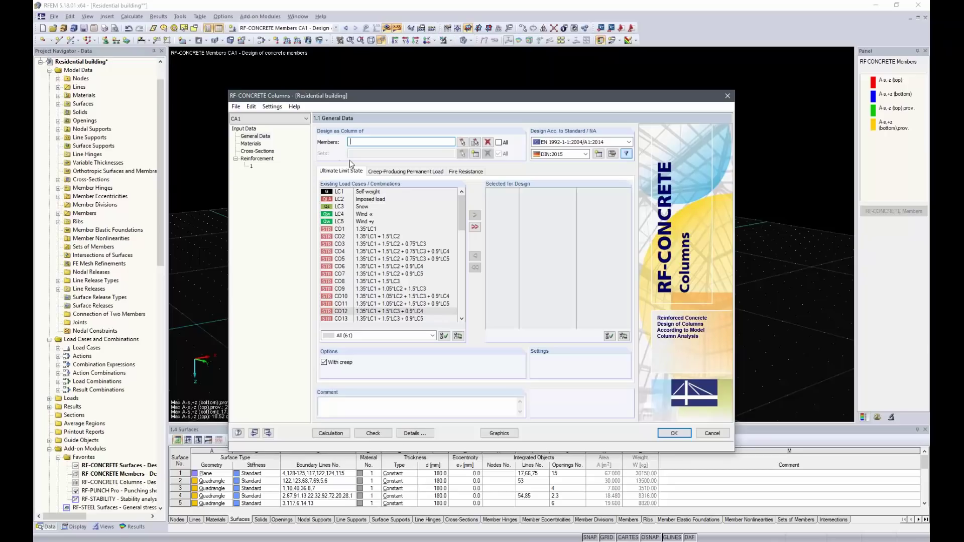
left_click(499, 143)
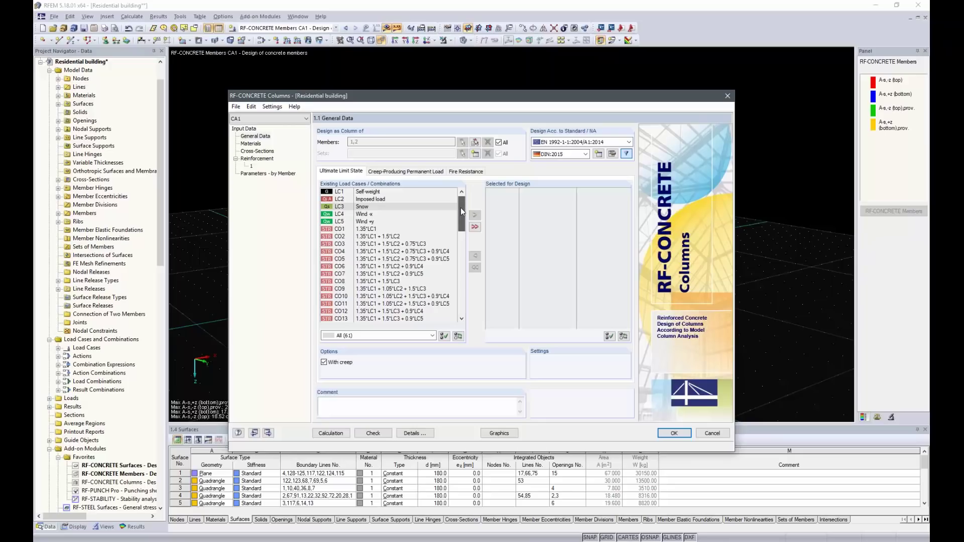
left_click_drag(460, 206, 455, 317)
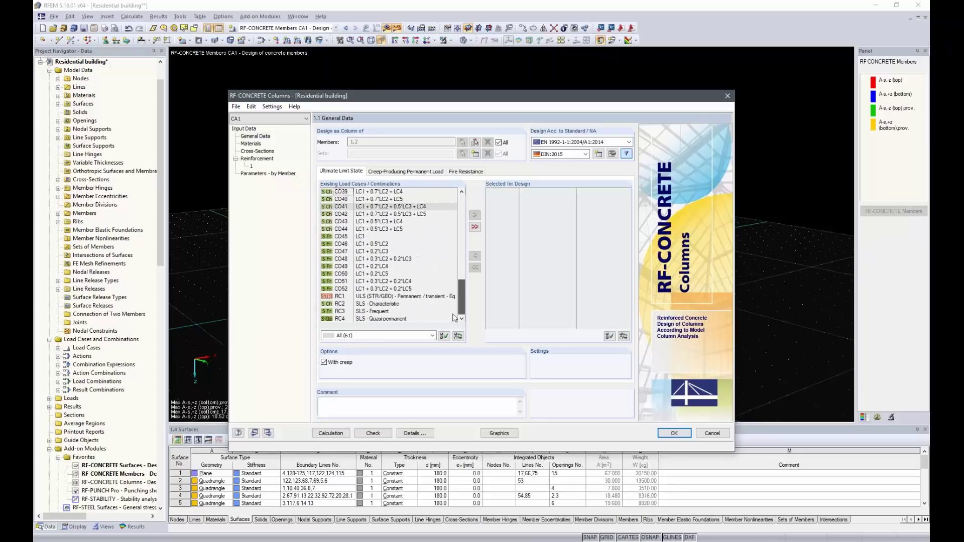
double_click(386, 297)
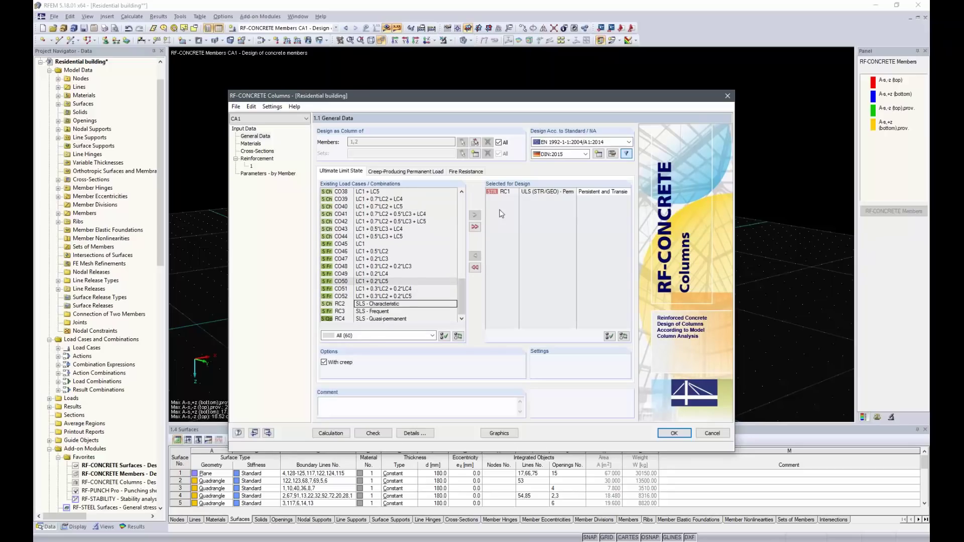
- Select load combination CO23 as the creep-producing permanent load and display the materials data of the column design
left_click(398, 172)
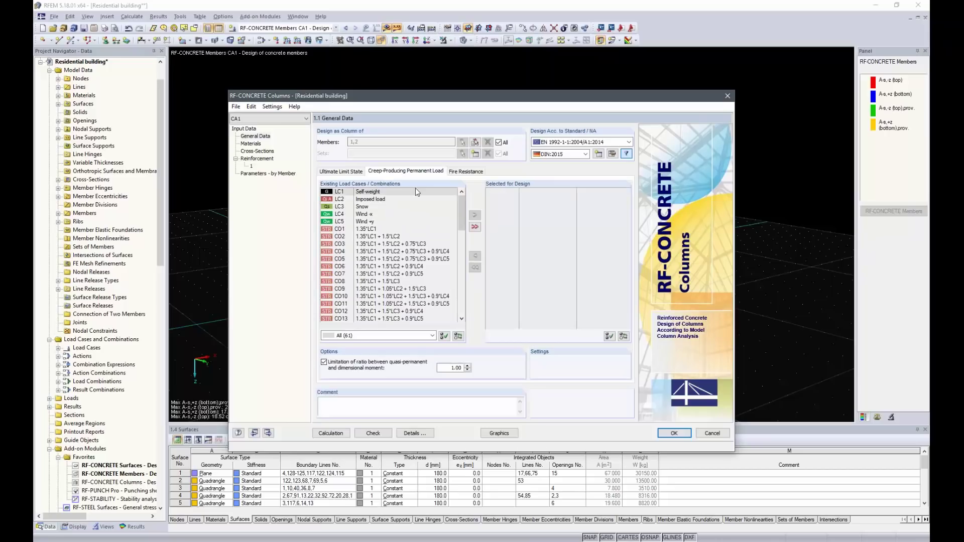
left_click_drag(460, 210, 454, 247)
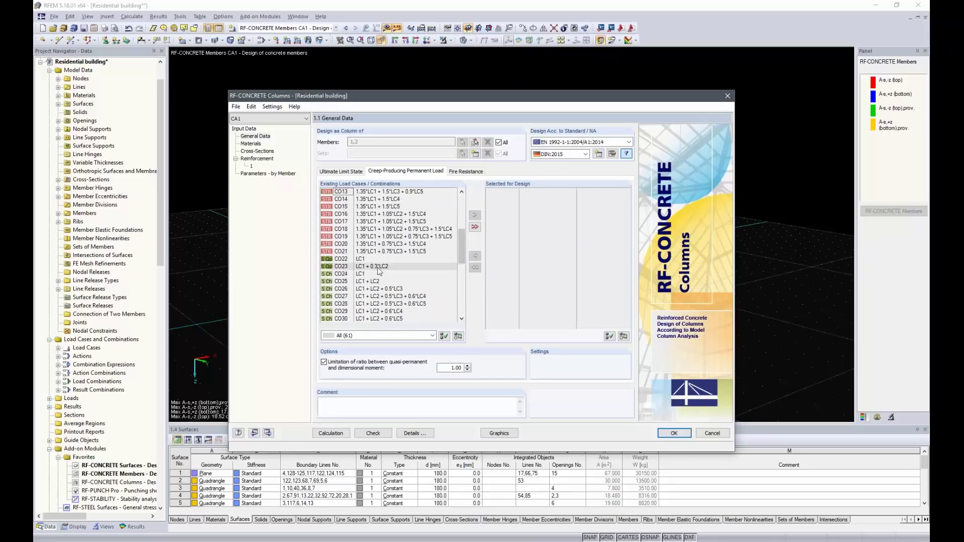
left_click(331, 266)
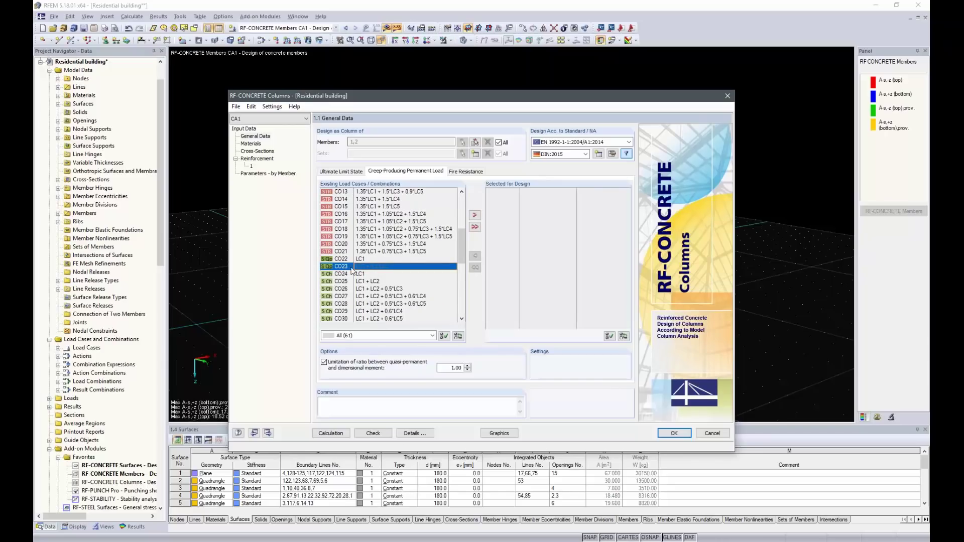
double_click(372, 270)
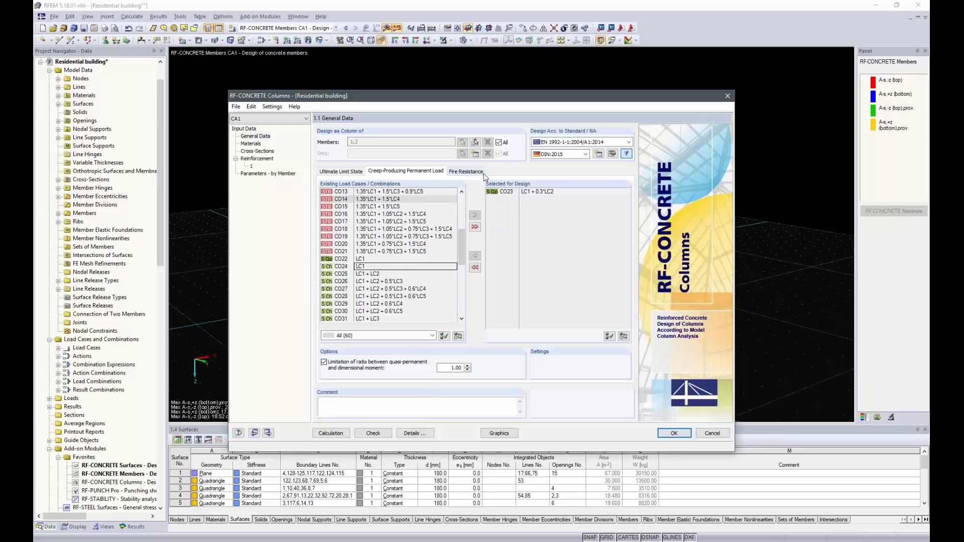
left_click(250, 143)
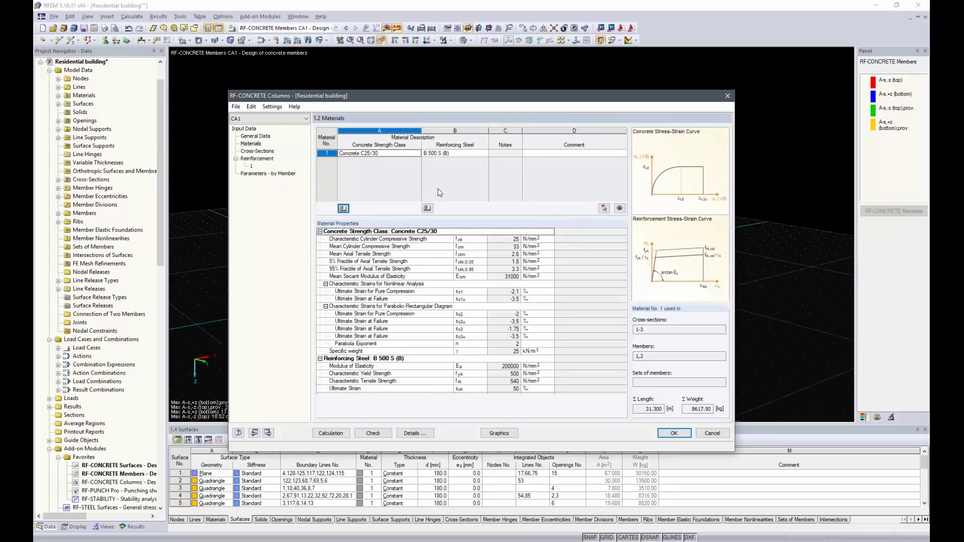
- Check the selectable reinforcing steels for the column material and the creep coefficient of the Rectangle 300/300 cross-section
left_click(376, 154)
left_click(441, 153)
left_click(485, 154)
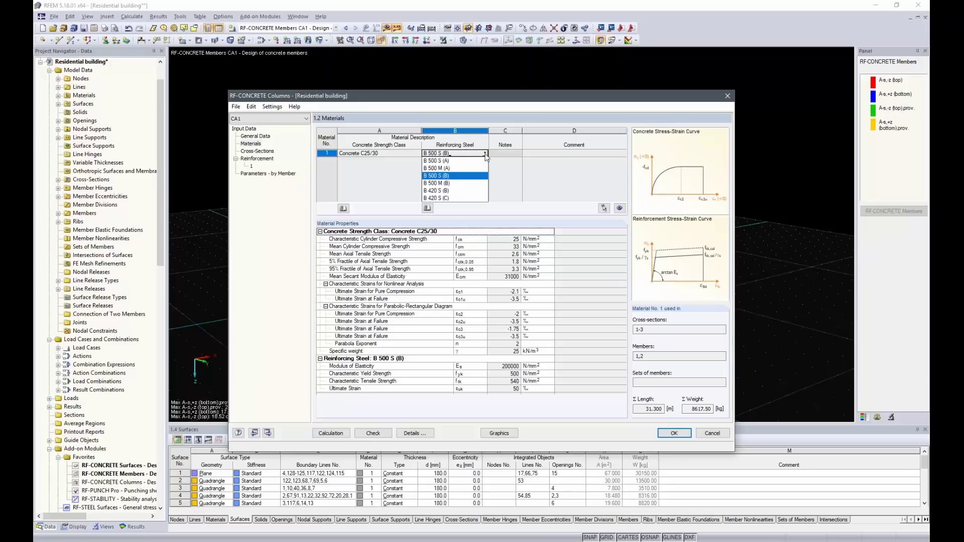
left_click(485, 154)
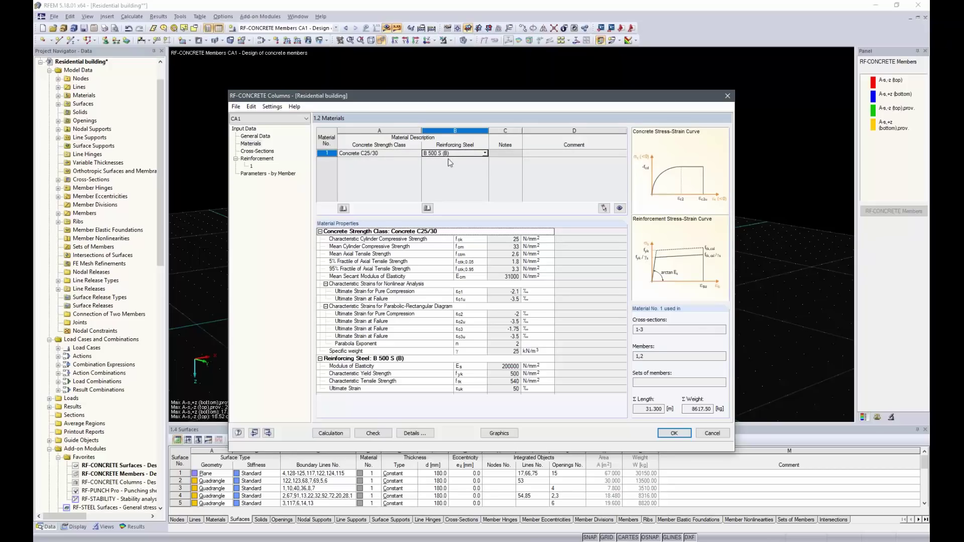
left_click(255, 152)
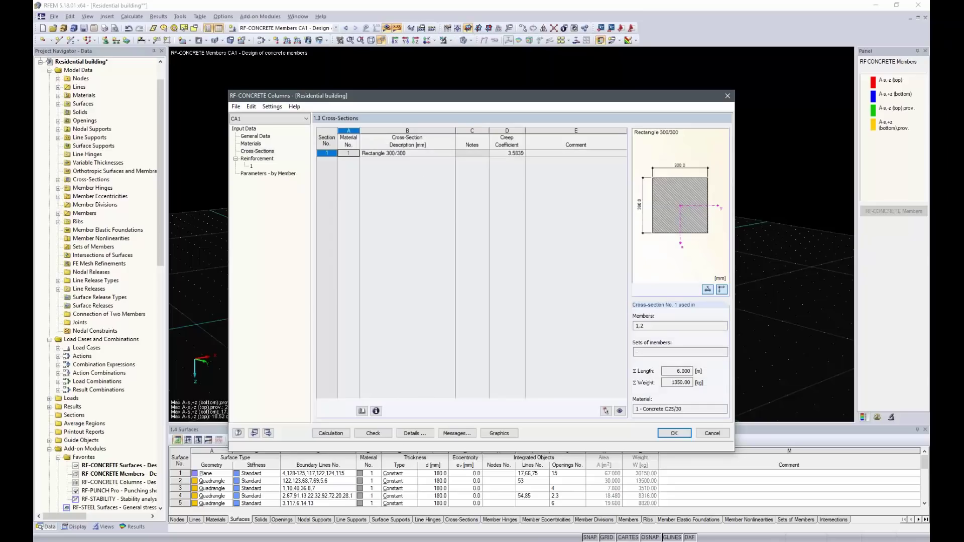
left_click(436, 153)
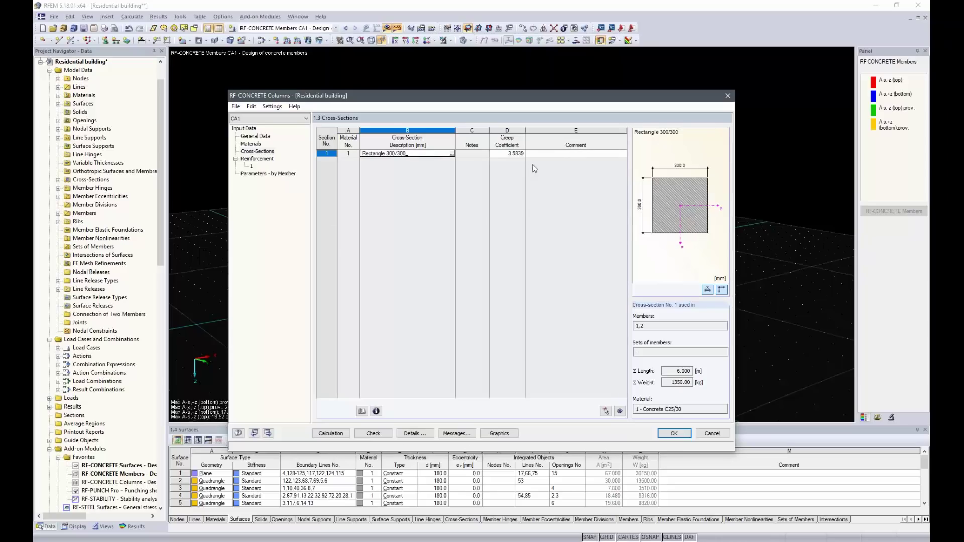
- Restrict the possible longitudinal bar diameters of the columns to 12, 14 and 16 mm
left_click(263, 158)
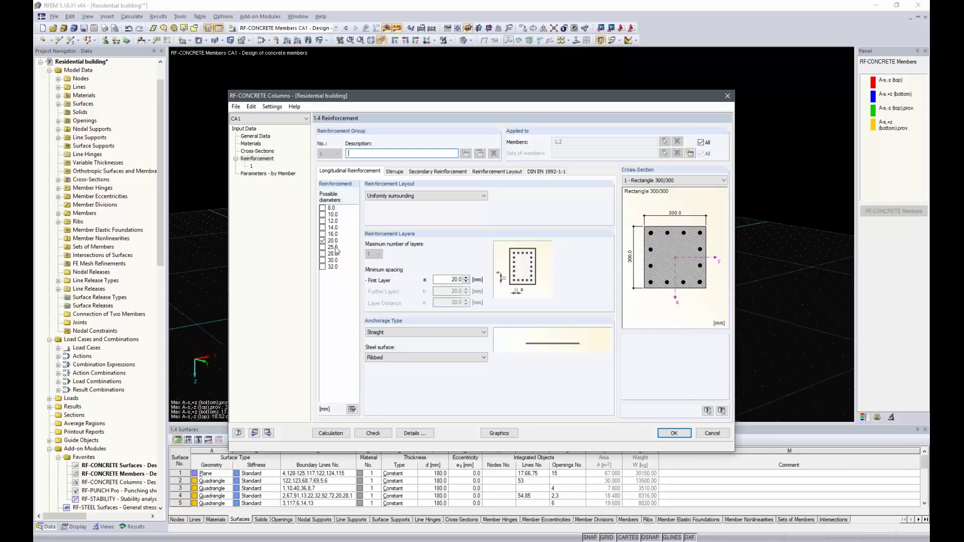
left_click(323, 221)
left_click(323, 227)
left_click(322, 234)
left_click(323, 241)
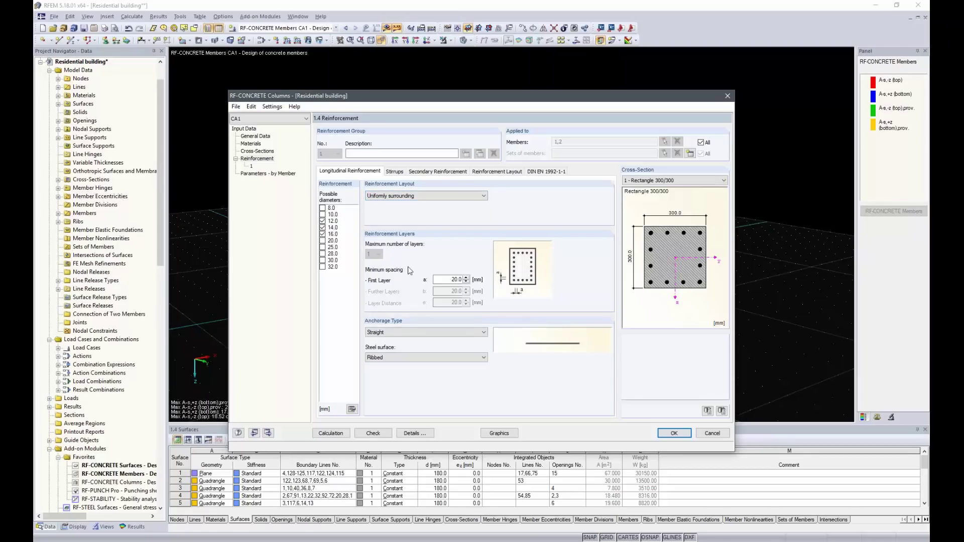
- Allow 10 mm as an additional stirrup diameter and check the secondary reinforcement settings
left_click(394, 171)
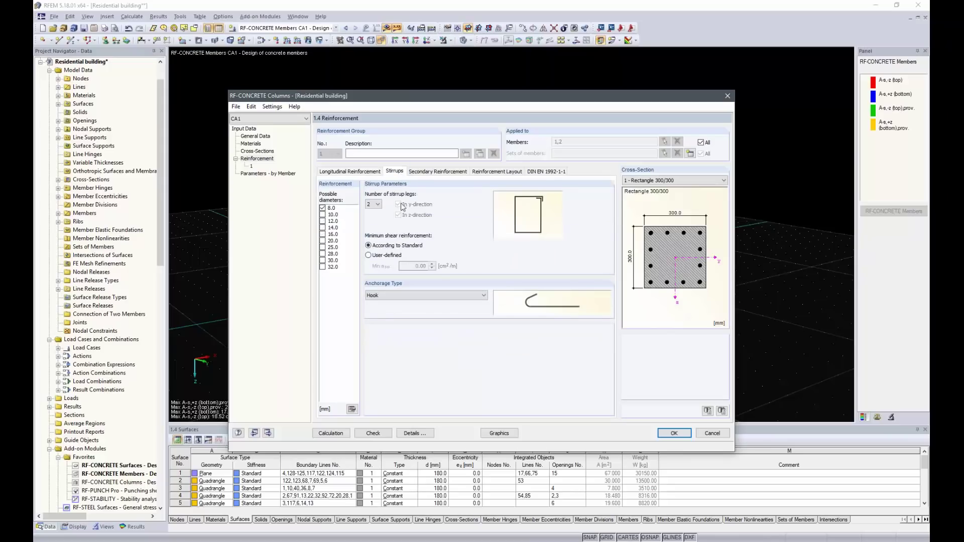
left_click(322, 215)
left_click(451, 172)
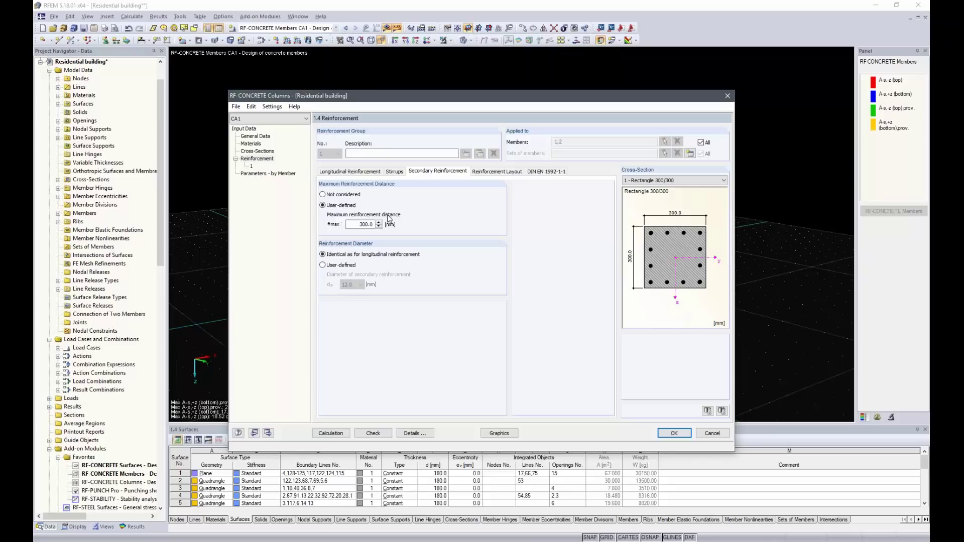
- Determine the columns' concrete cover according to the standard, using exposure class XC4
left_click(485, 171)
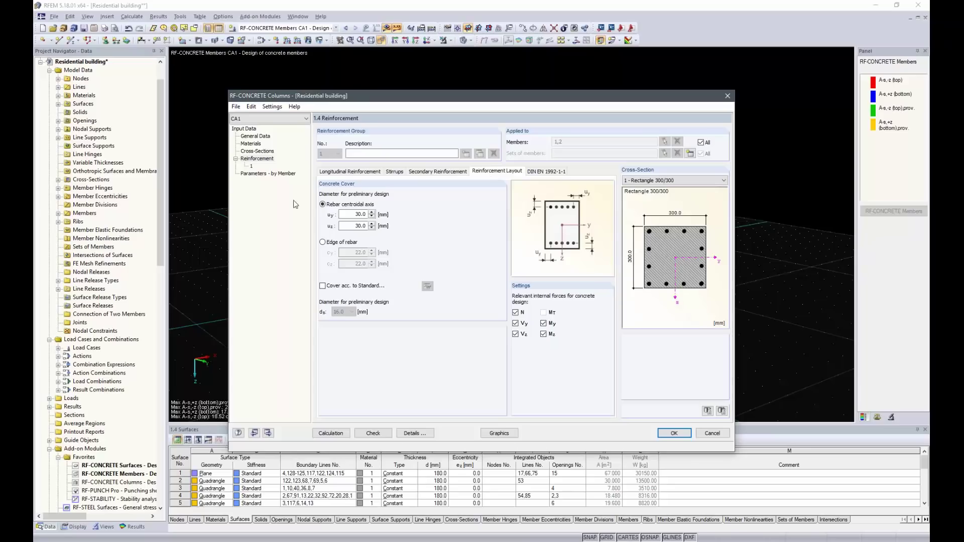
left_click(322, 286)
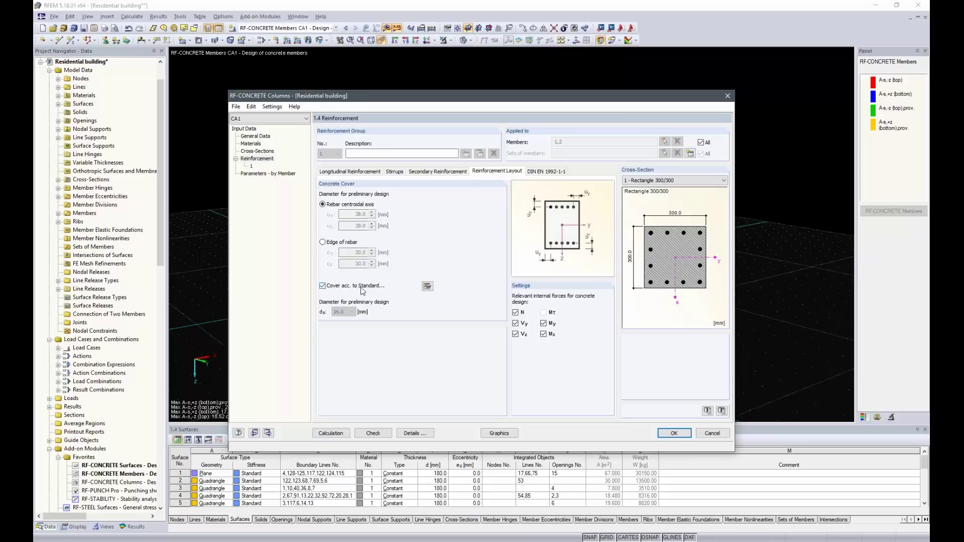
left_click(427, 286)
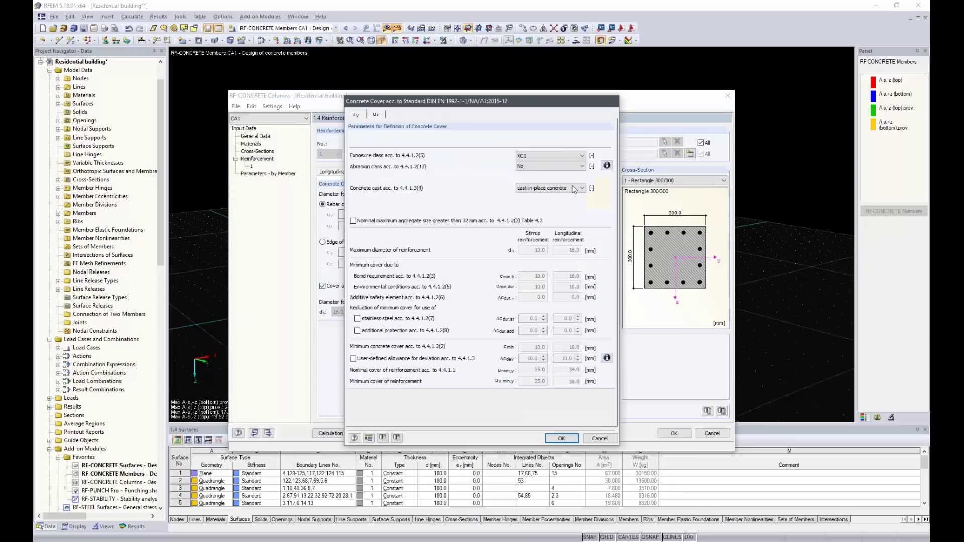
left_click(550, 155)
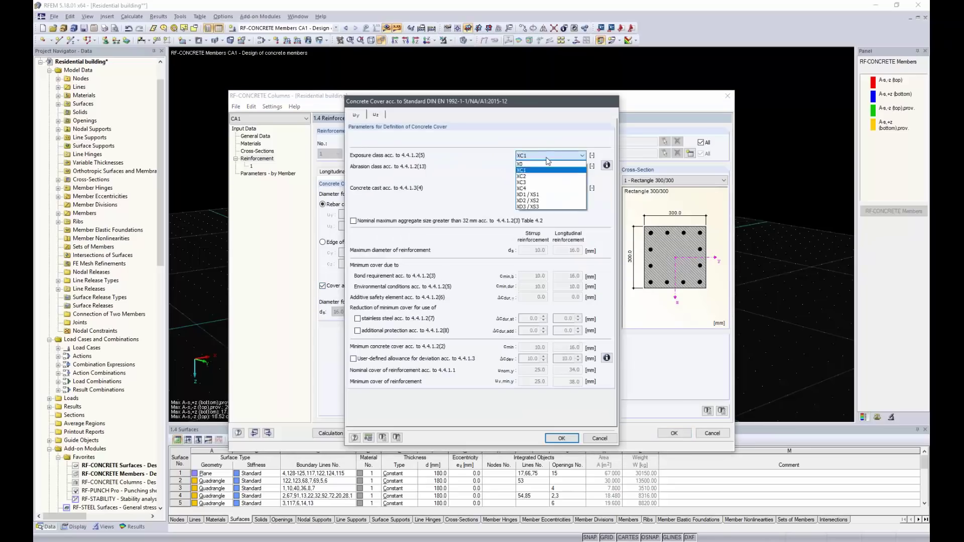
left_click(547, 189)
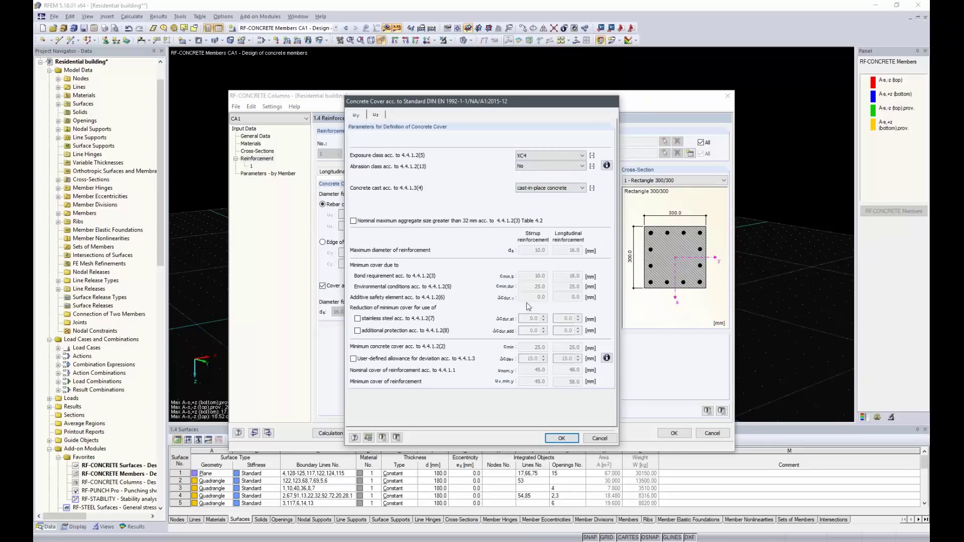
left_click(563, 439)
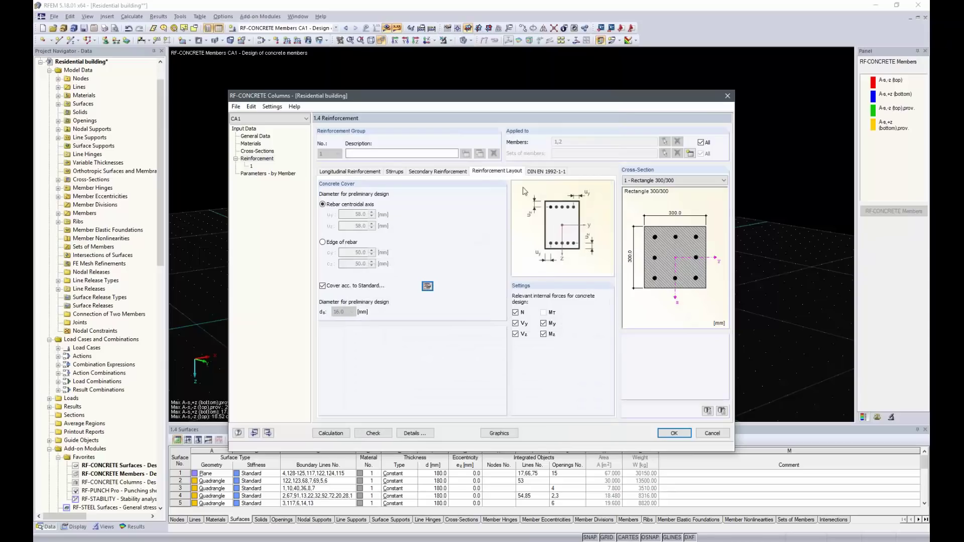
- Check the DIN EN 1992-1-1 settings and the members' buckling parameters, and run the column design calculation
left_click(545, 171)
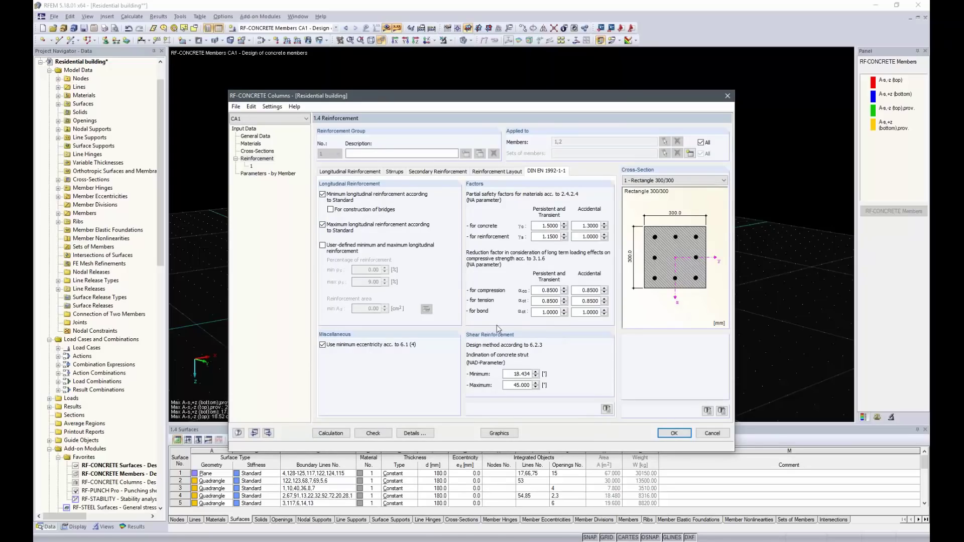
left_click(254, 174)
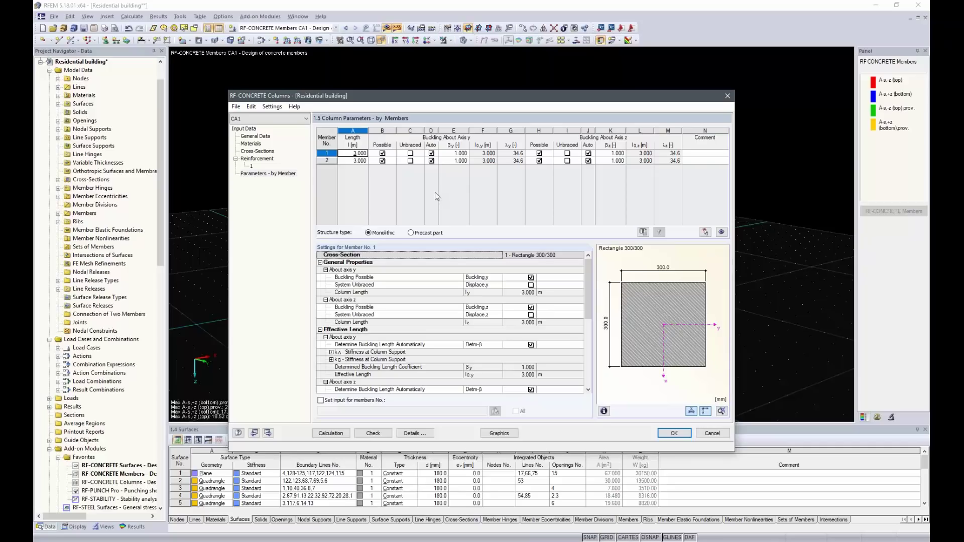
left_click(335, 433)
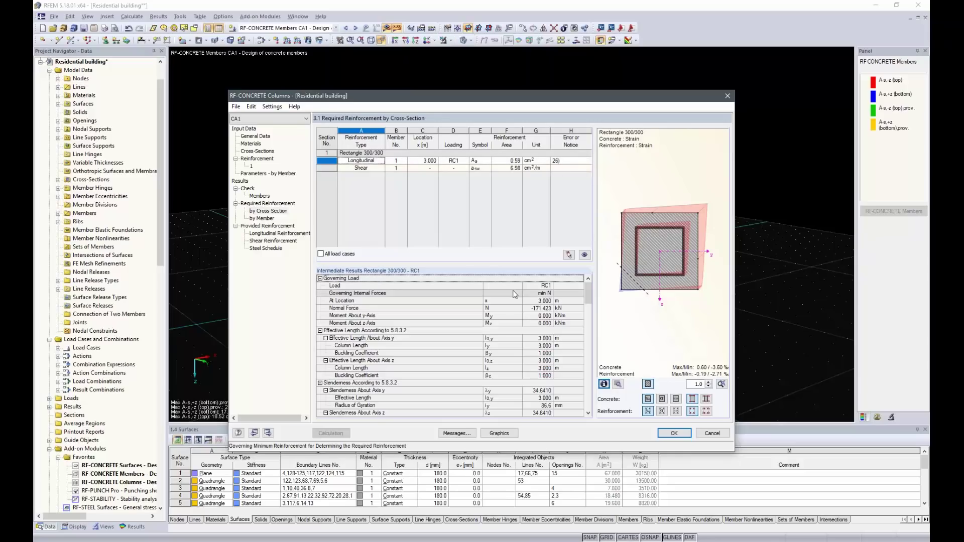
- Review the intermediate results of the required longitudinal reinforcement and display the provided longitudinal reinforcement of both columns
scroll(512, 326, "down", 5)
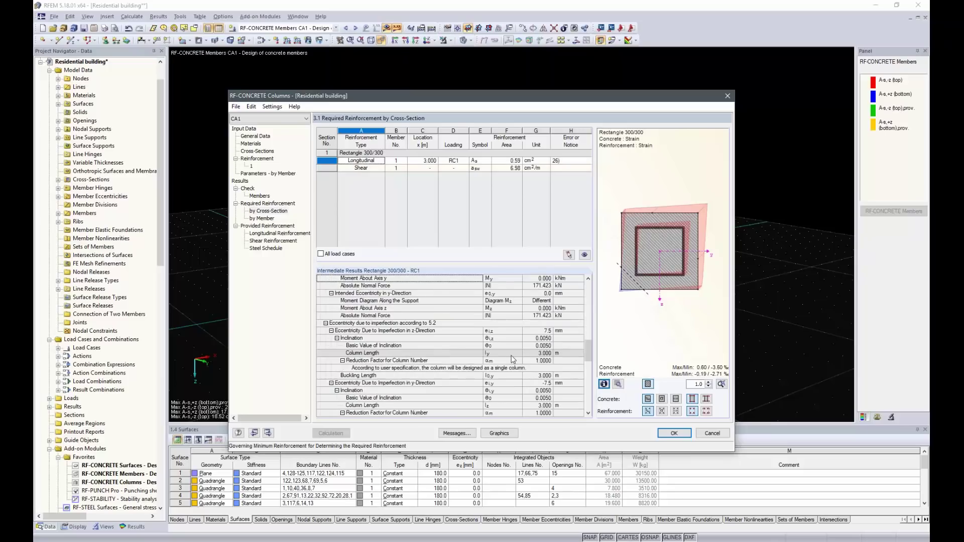
scroll(511, 355, "down", 8)
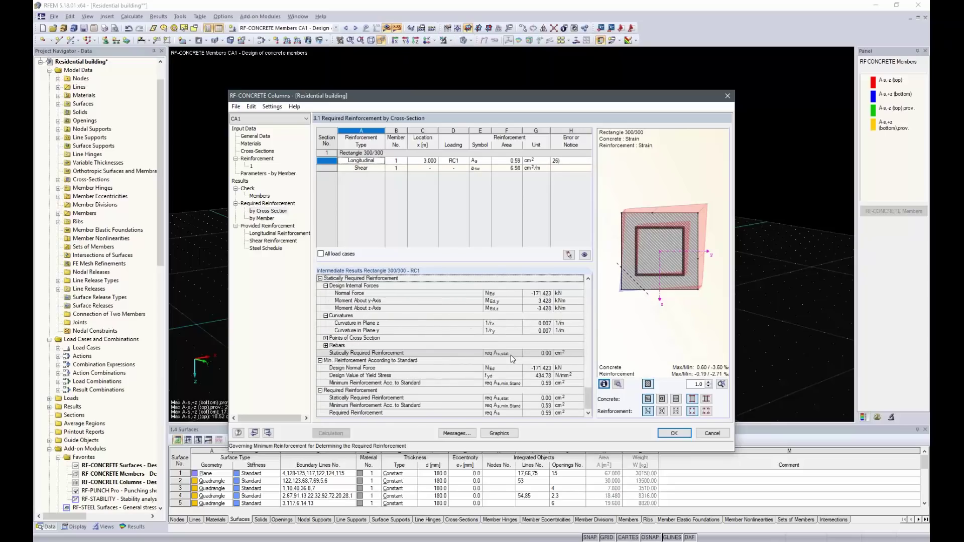
scroll(511, 354, "up", 10)
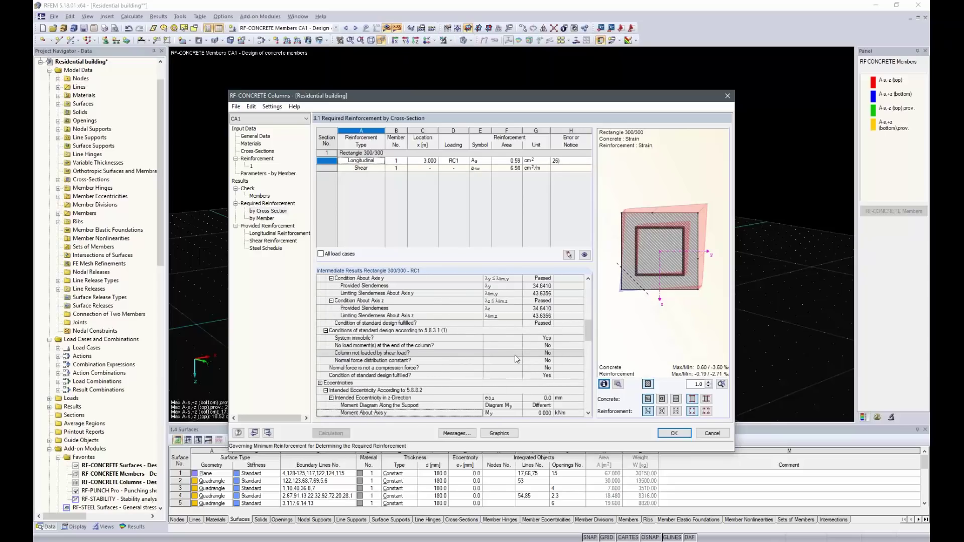
scroll(516, 359, "up", 5)
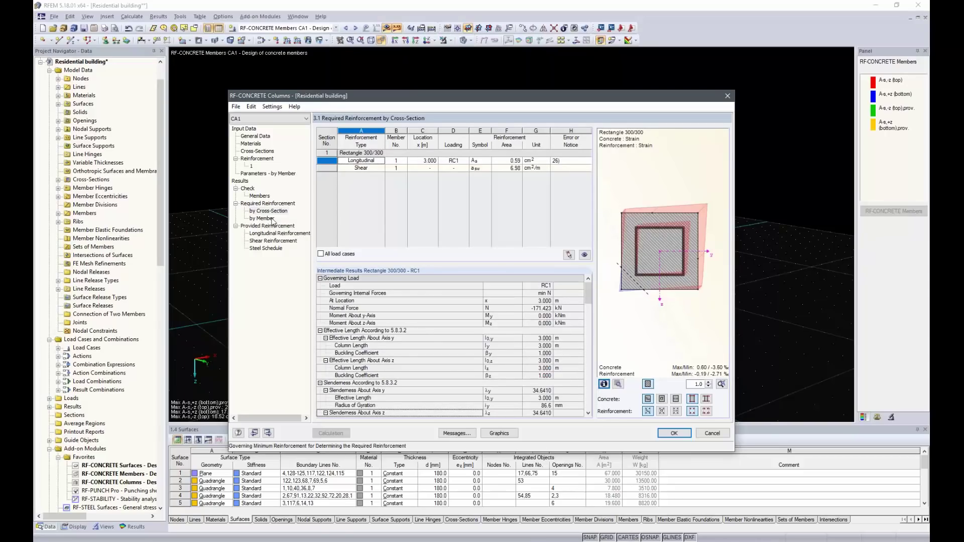
left_click(276, 234)
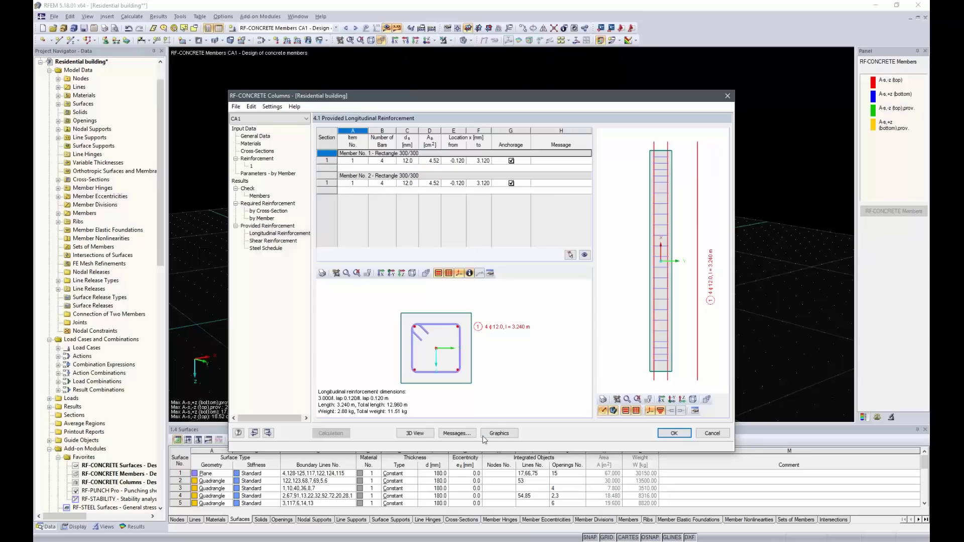
- Show the column results graphically in the building model and display the provided longitudinal reinforcement area along with the required one
left_click(496, 434)
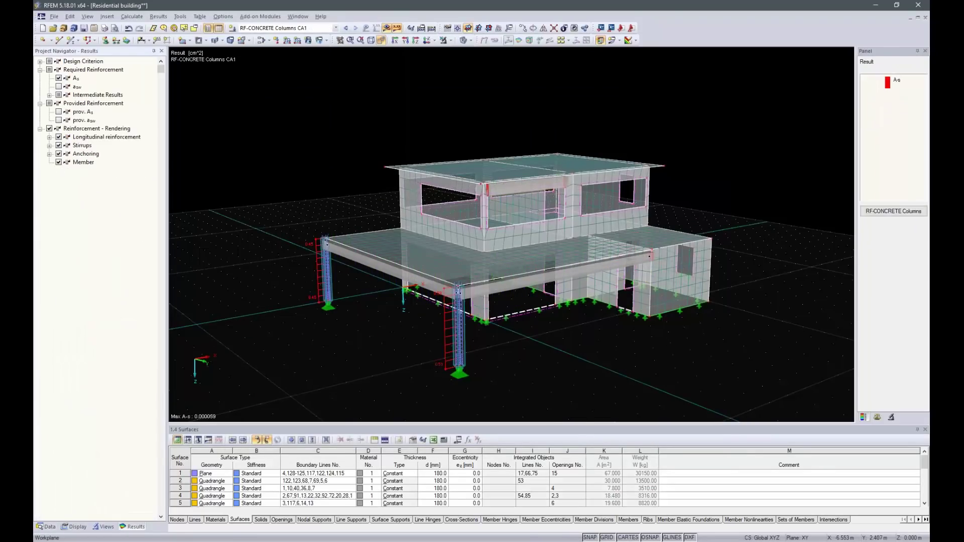
scroll(313, 267, "up", 3)
scroll(312, 263, "up", 3)
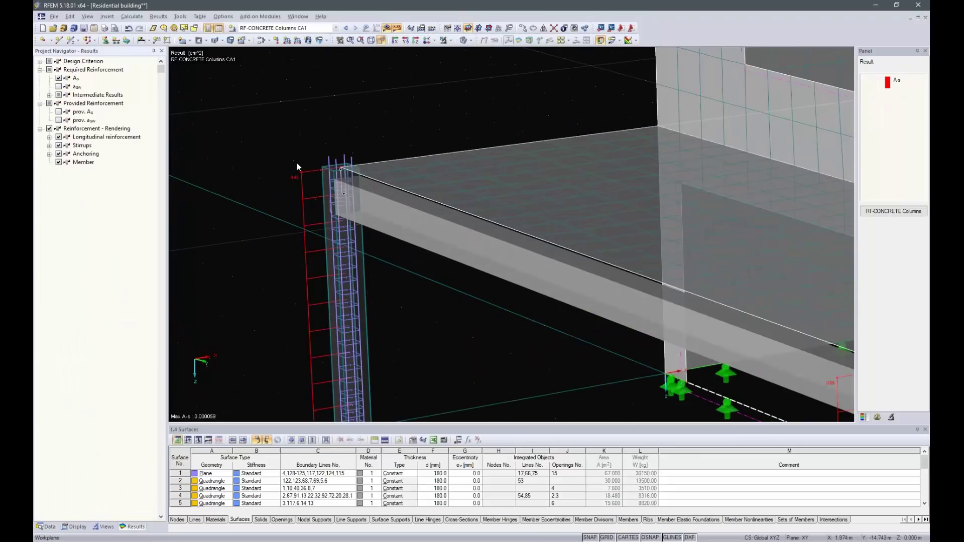
scroll(292, 165, "down", 5)
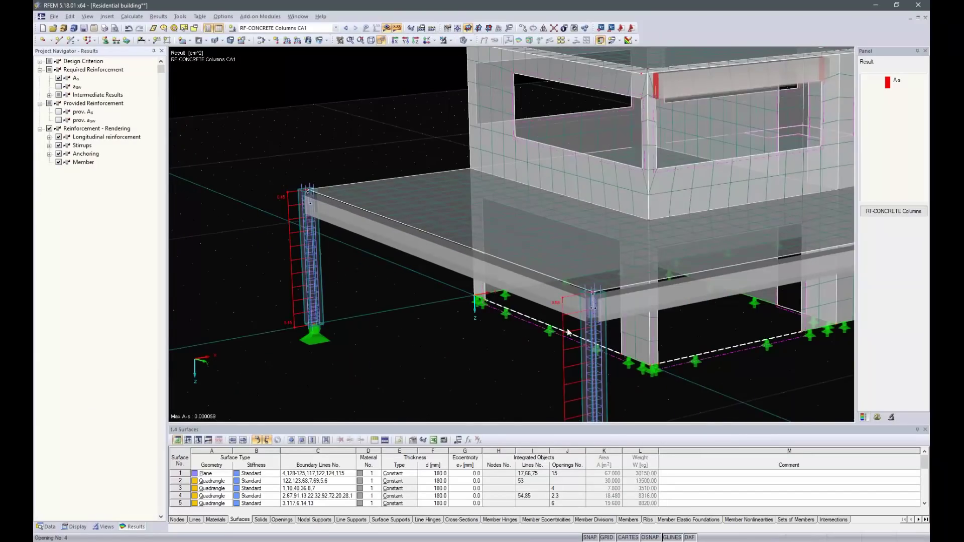
scroll(566, 297, "up", 1)
scroll(566, 297, "up", 3)
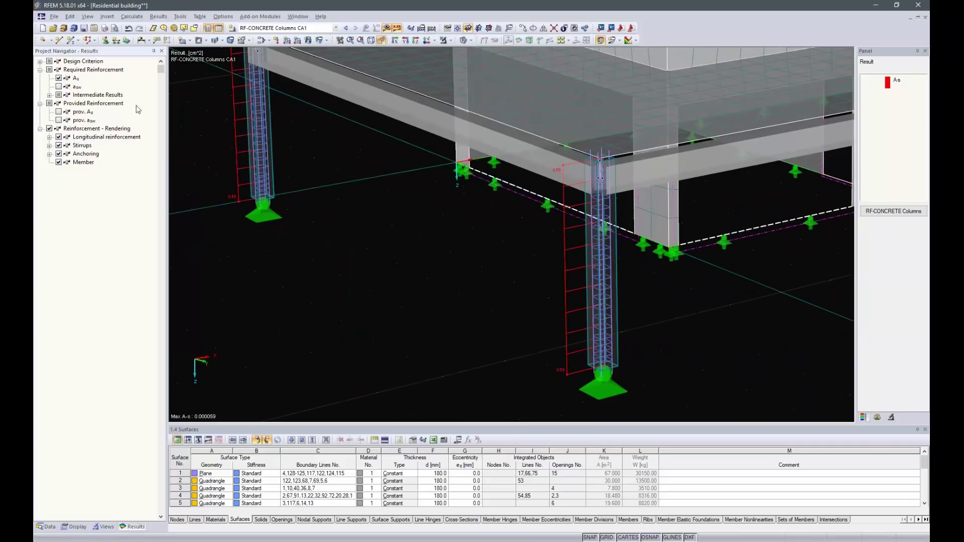
left_click(59, 112)
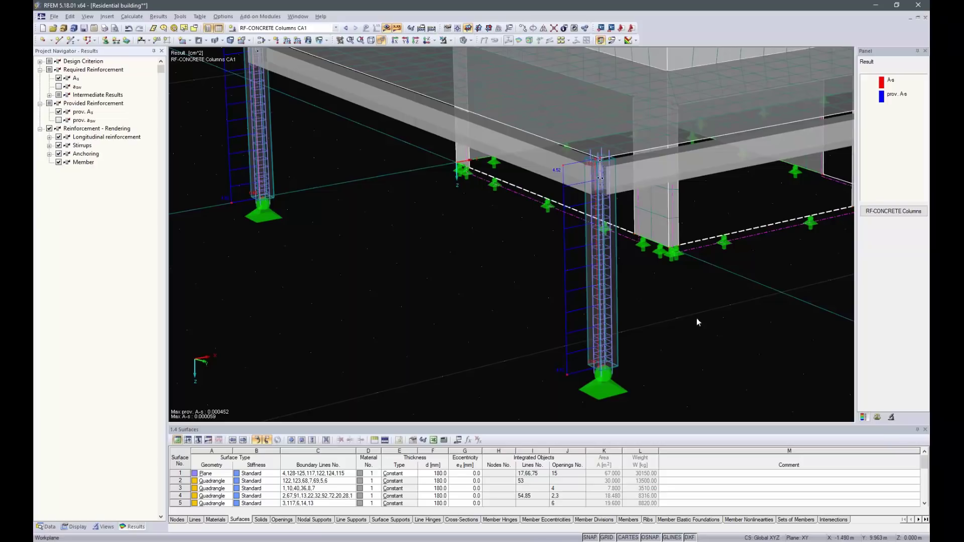
- Switch to the Dlubal website in the browser, open its Webinars page and look through the list of webinars
key("alt+Tab")
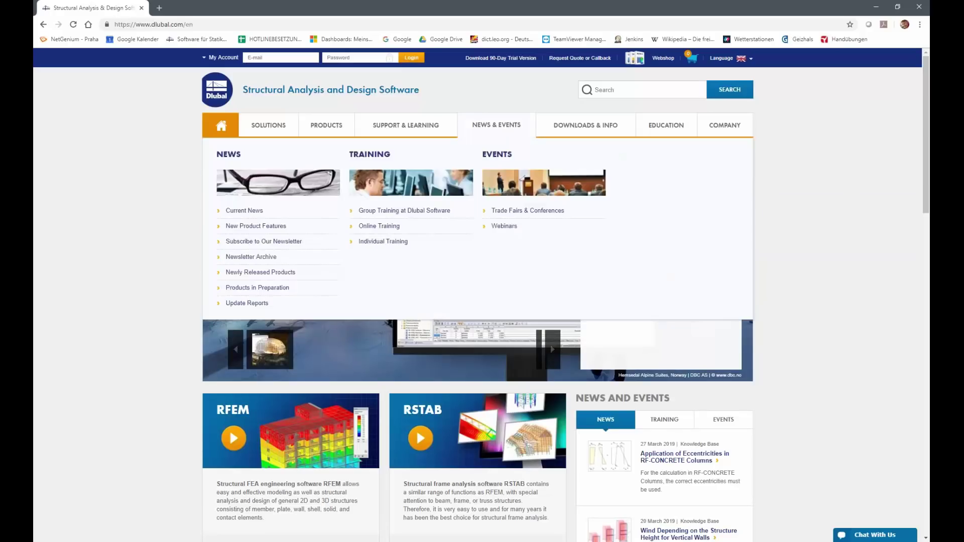
mouse_move(407, 126)
left_click(507, 257)
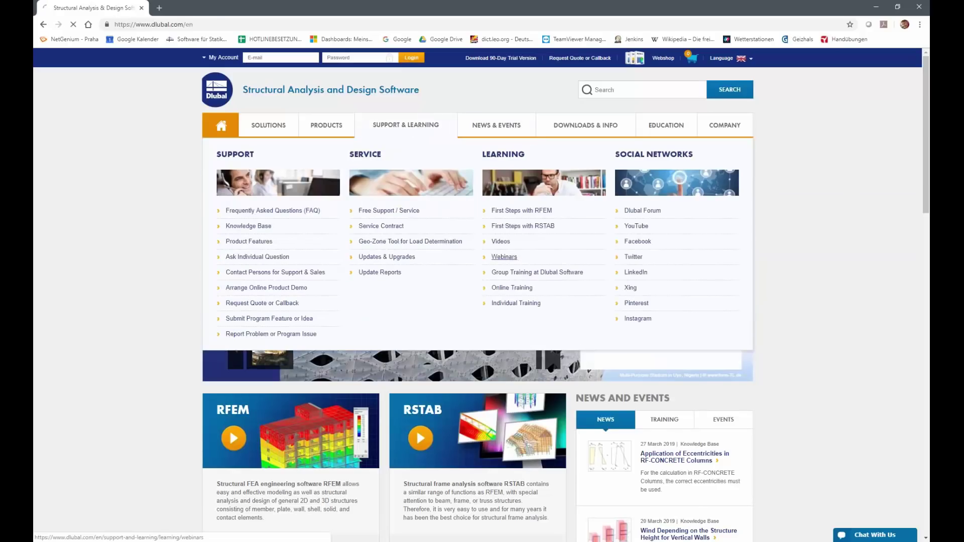
mouse_move(405, 124)
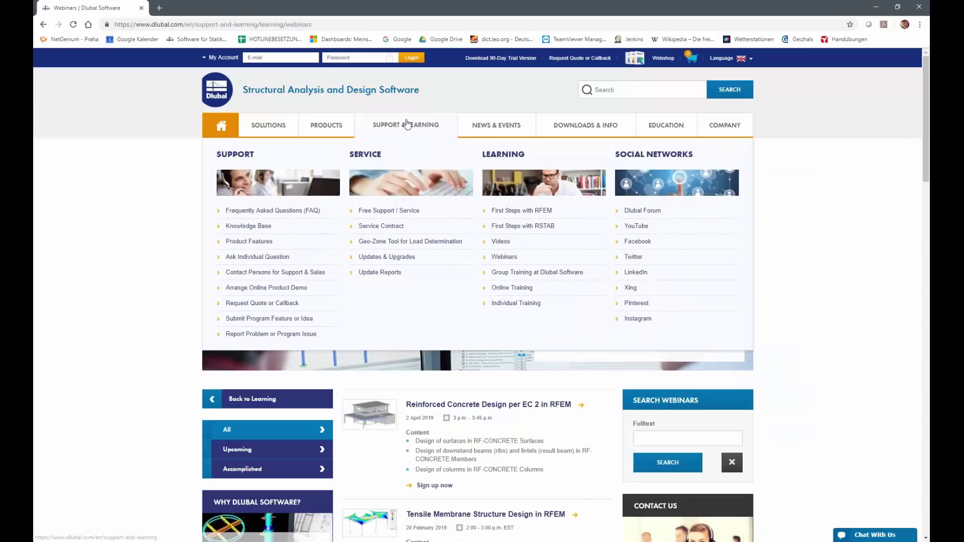
scroll(543, 477, "down", 8)
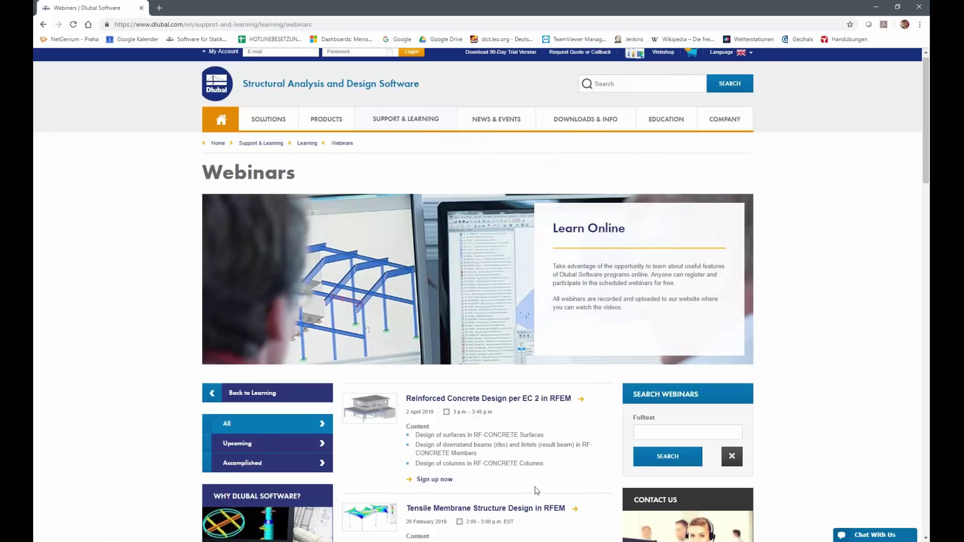
scroll(546, 457, "down", 11)
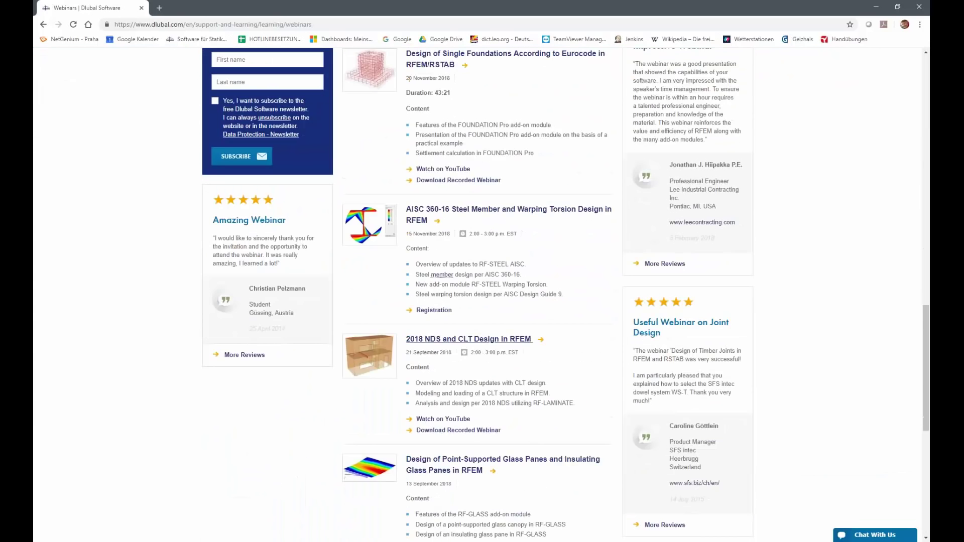
scroll(396, 385, "down", 6)
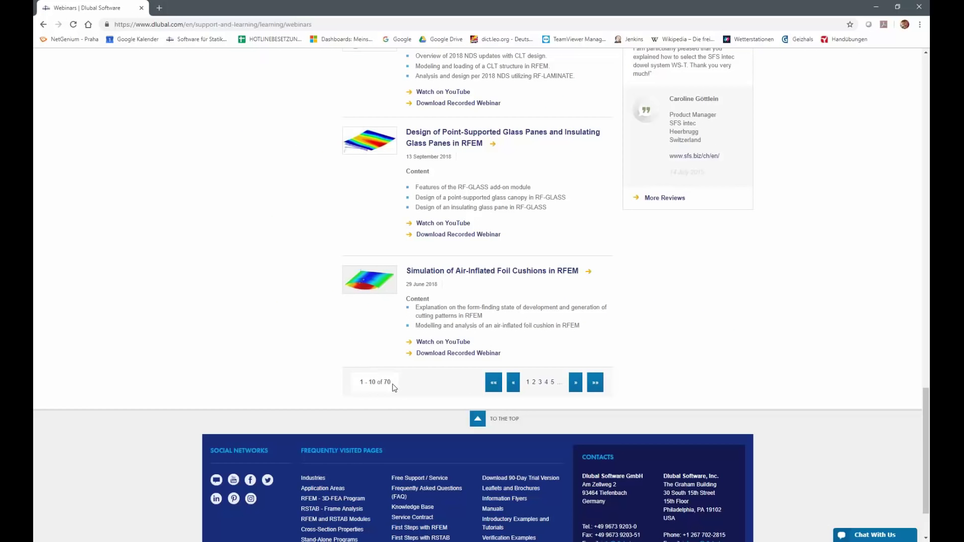
scroll(399, 383, "up", 15)
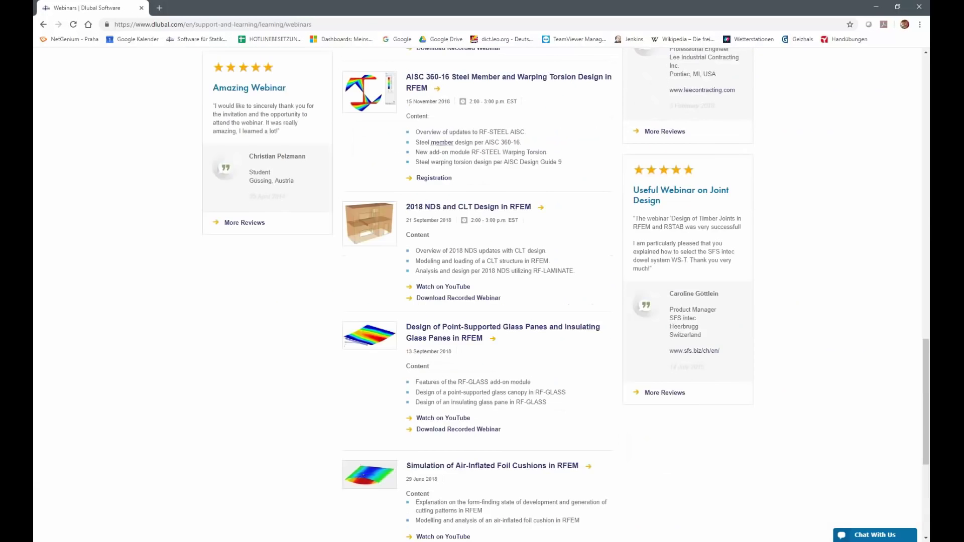
scroll(415, 317, "up", 8)
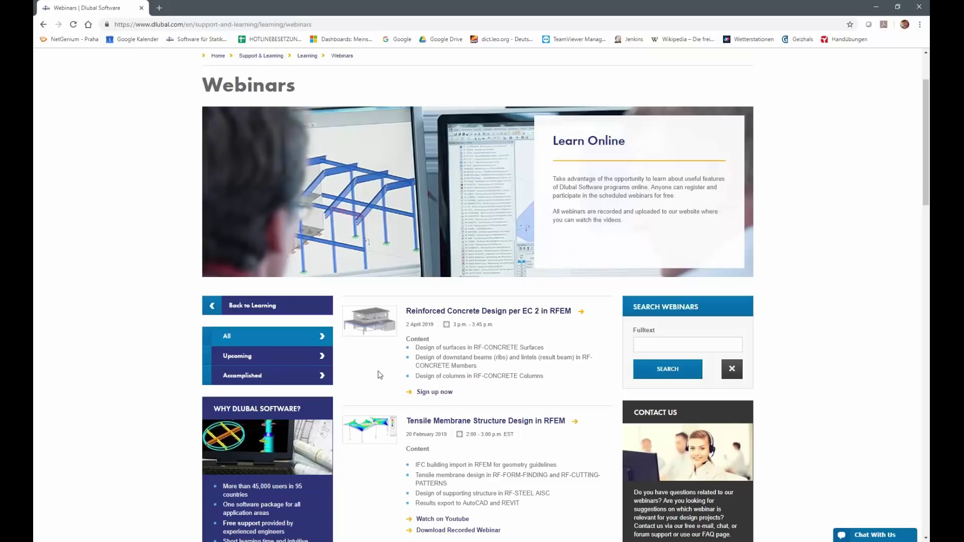
- Open the Knowledge Base page of the Dlubal website and look through its newest technical articles
scroll(454, 322, "up", 2)
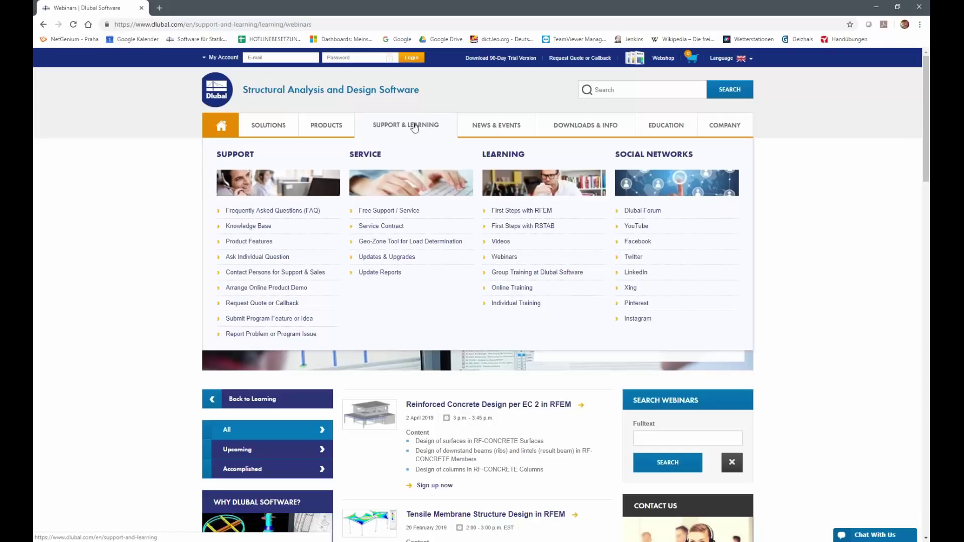
left_click(267, 229)
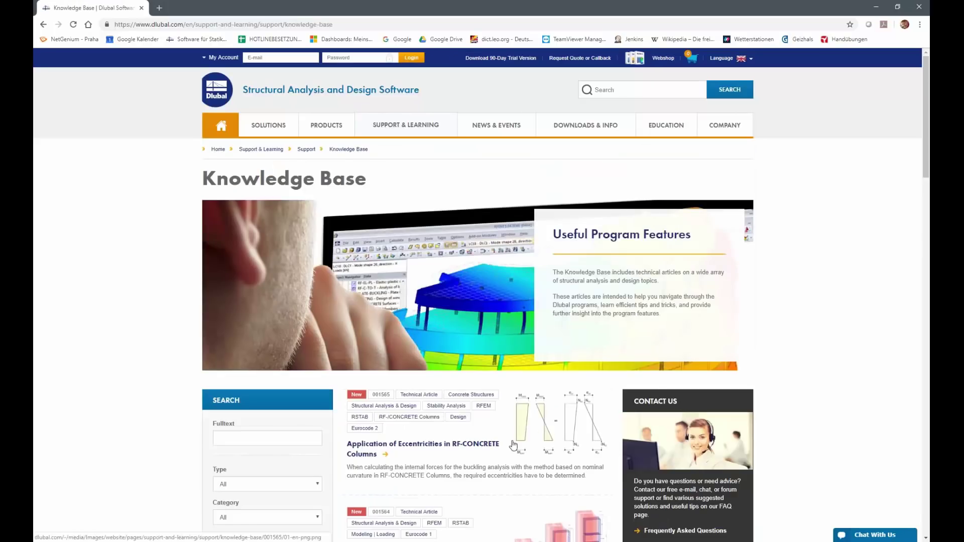
scroll(517, 445, "down", 5)
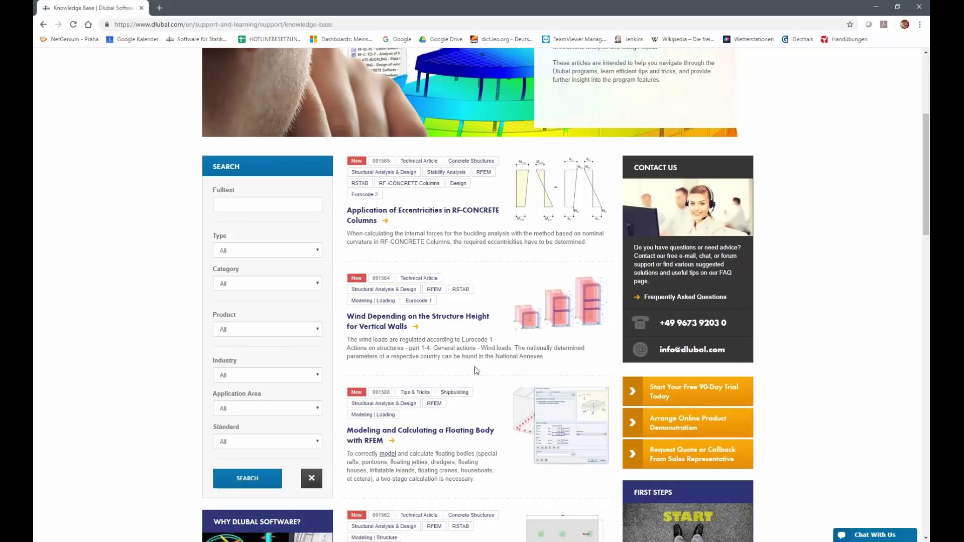
- Search the Knowledge Base full text for "singularities" and look through the articles found
left_click(219, 204)
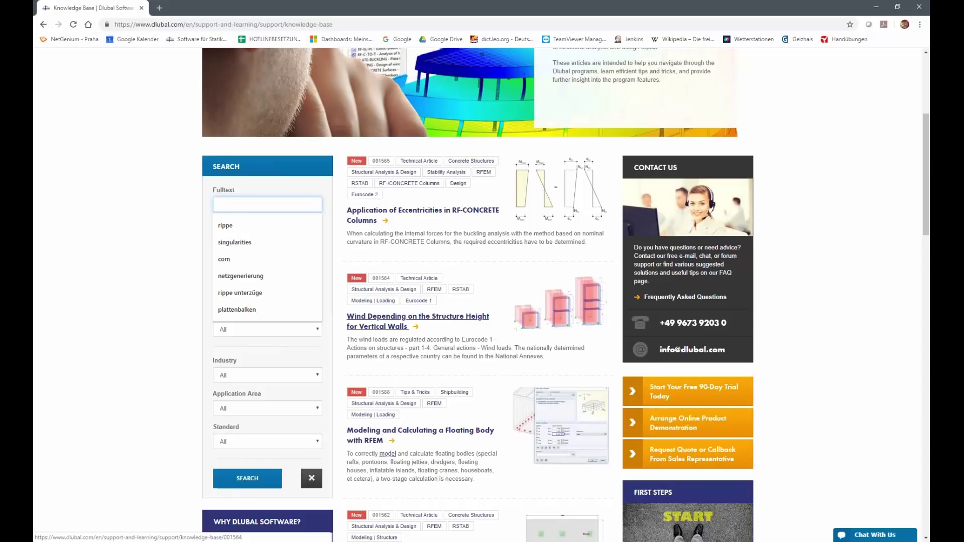
key("Down")
key("Down")
key("Return")
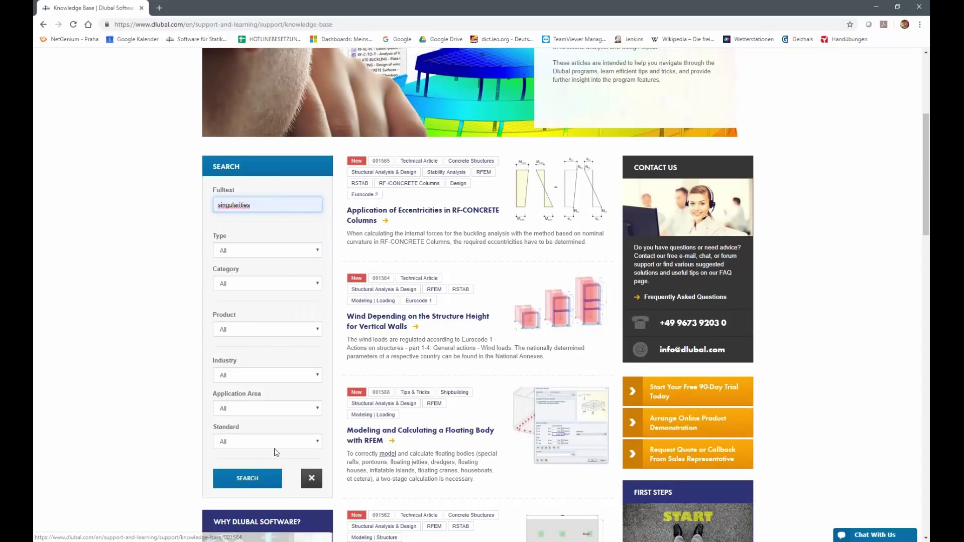
left_click(257, 480)
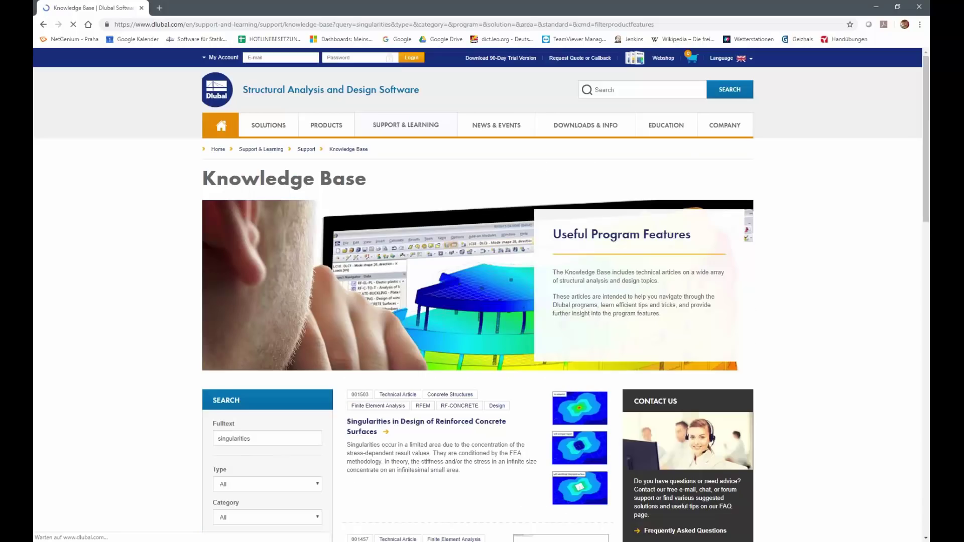
scroll(445, 468, "down", 5)
scroll(477, 301, "up", 1)
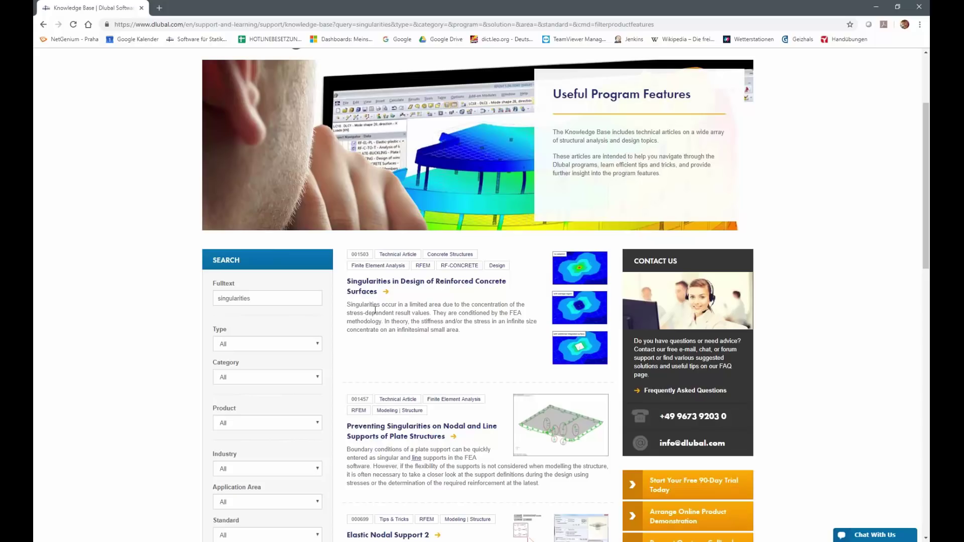
- Open the 90-day trial version download page and look through the available 64-bit trial programs
scroll(550, 73, "up", 3)
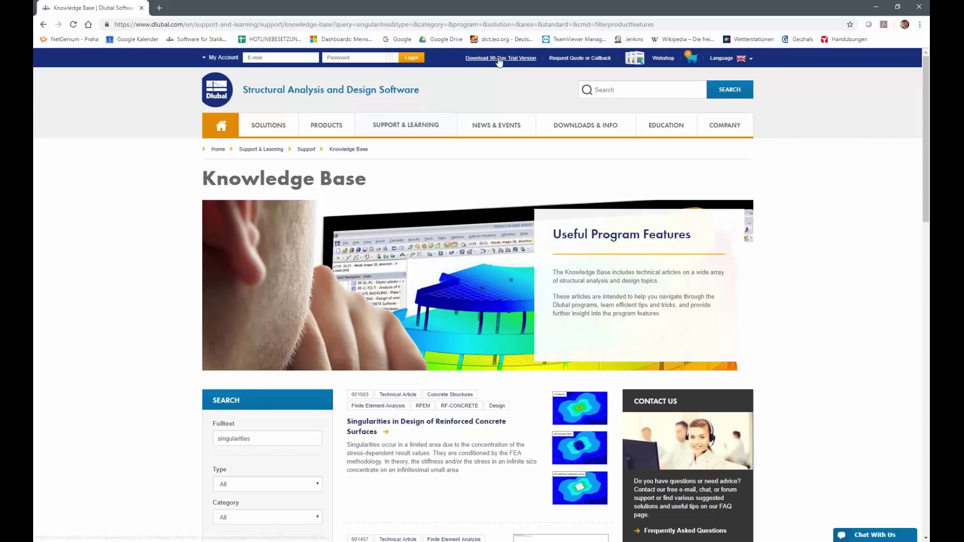
left_click(500, 58)
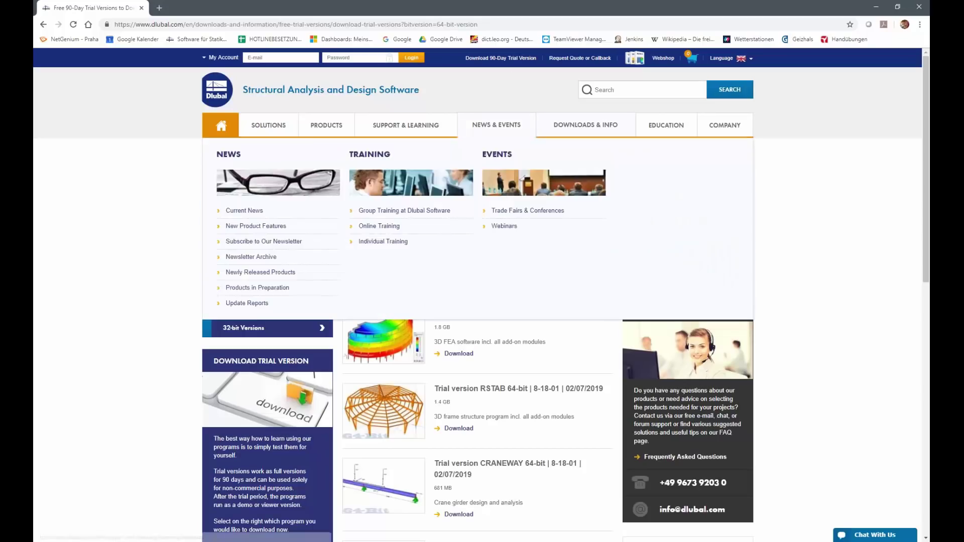
scroll(551, 335, "down", 3)
scroll(552, 331, "down", 1)
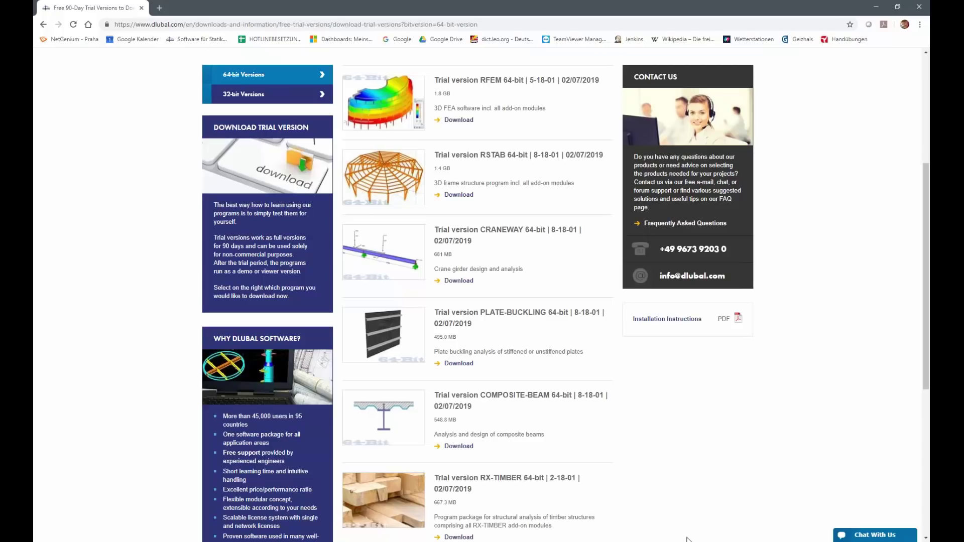
- Switch to the running PowerPoint slide show of the Concrete Design presentation
left_click(705, 541)
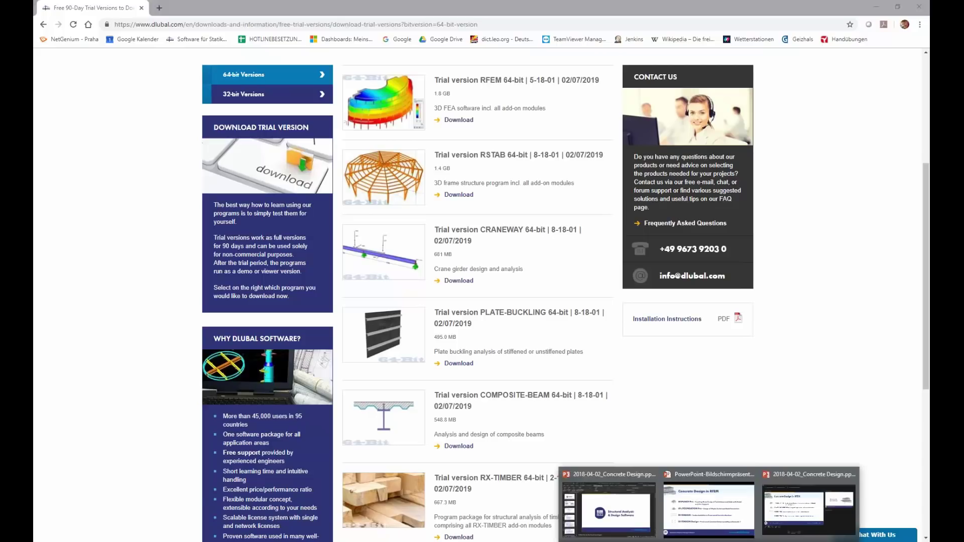
left_click(702, 535)
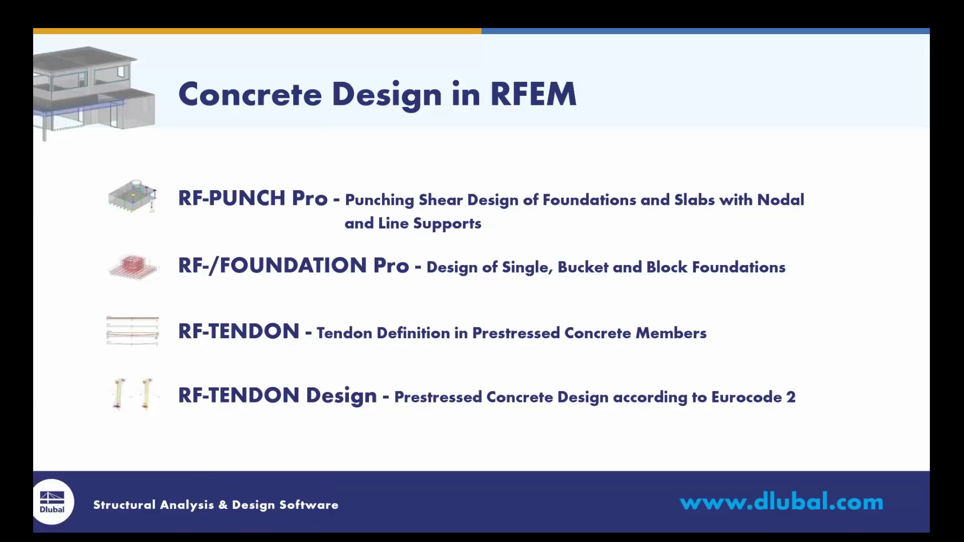